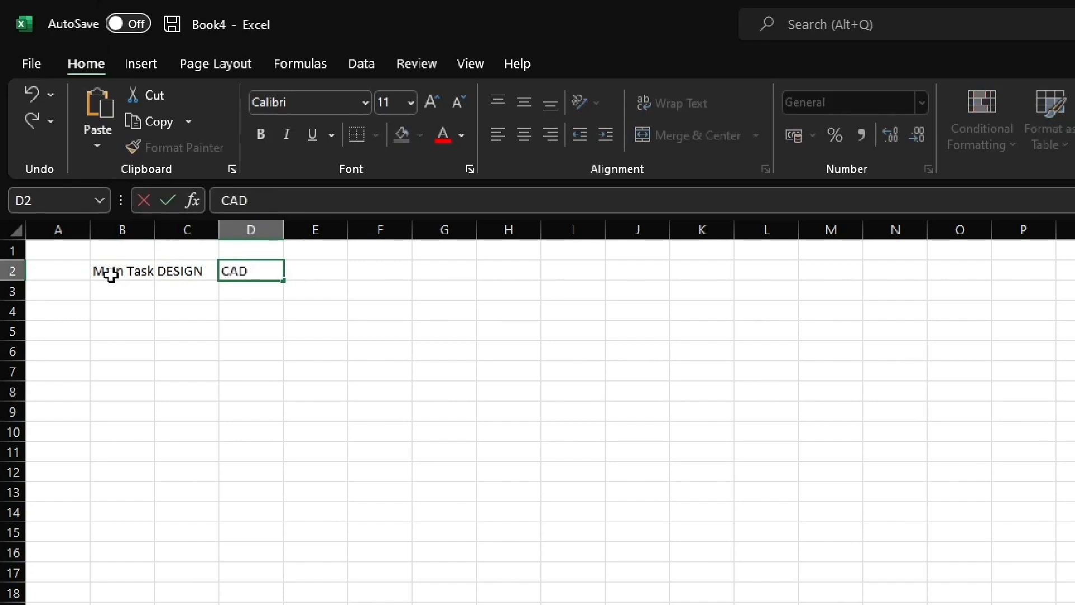
- Enter the row 2 headings in B2:E2: the main task label, DESIGN, CAD MODEL and REAL MODEL
{"action": "type", "text": "MOD REAL MODEL"}
{"action": "key", "text": "Tab"}
{"action": "key", "text": "Tab"}
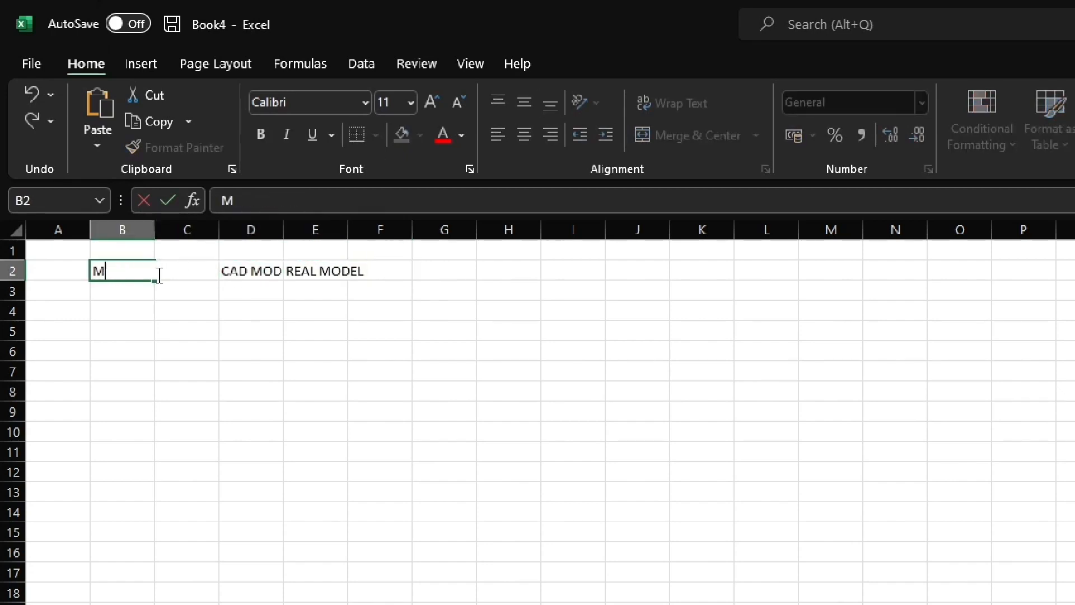
{"action": "type", "text": "ain TaSK"}
{"action": "key", "text": "Tab"}
{"action": "type", "text": "DESIGN"}
- Add the headings DUCUMENTATION, PRESENTATION and VIDEO in F2:H2
{"action": "left_click", "coordinate": [316, 332]}
{"action": "left_click", "coordinate": [406, 272]}
{"action": "type", "text": "DUCUMENTAIT"}
{"action": "key", "text": "BackSpace"}
{"action": "key", "text": "BackSpace"}
{"action": "type", "text": "TION"}
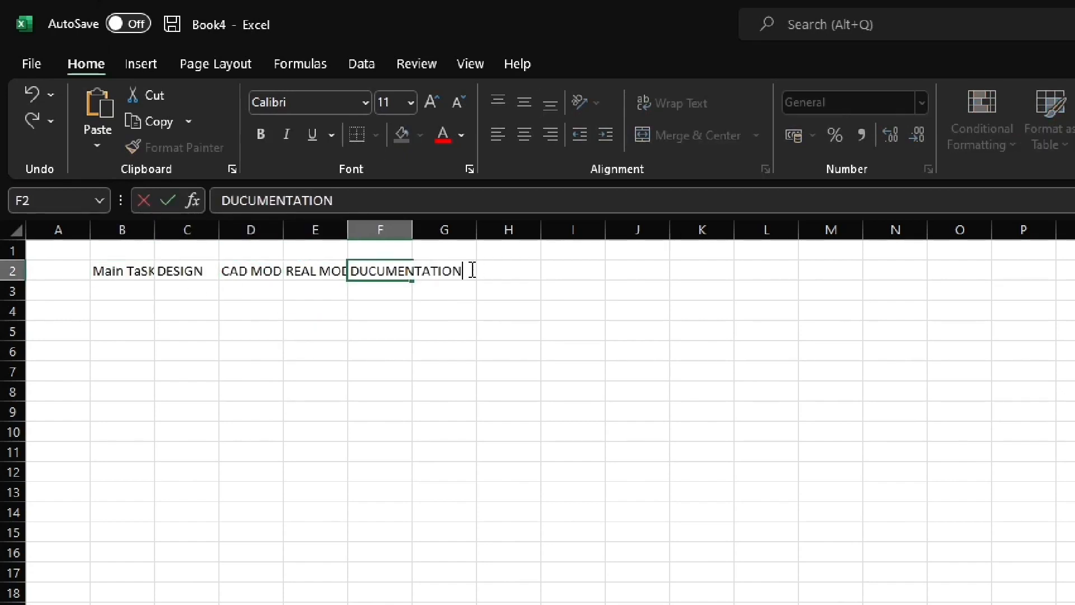
{"action": "key", "text": "Tab"}
{"action": "type", "text": "PRESENTATION"}
{"action": "key", "text": "Tab"}
{"action": "type", "text": "VIDEO"}
{"action": "key", "text": "Down"}
- Widen columns B to H so that the row 2 headings fit
{"action": "left_click_drag", "start_coordinate": [154, 229], "coordinate": [360, 231]}
{"action": "left_click_drag", "start_coordinate": [425, 231], "coordinate": [492, 231]}
{"action": "left_click_drag", "start_coordinate": [556, 230], "coordinate": [756, 232]}
{"action": "left_click_drag", "start_coordinate": [820, 233], "coordinate": [887, 232]}
- Correct the label in B2 to "Main Task"
{"action": "double_click", "coordinate": [168, 273]}
{"action": "key", "text": "BackSpace"}
{"action": "key", "text": "BackSpace"}
{"action": "type", "text": "sk"}
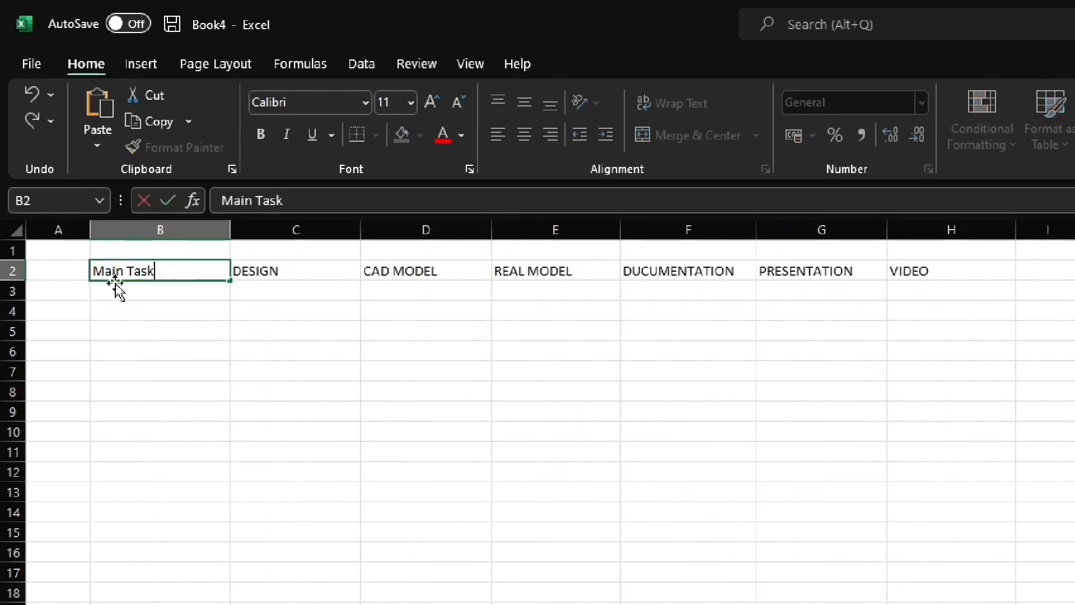
{"action": "key", "text": "Return"}
- Label B3 "Sub Task" and list "Brainstorm idea" and "Research" under DESIGN
{"action": "type", "text": "Sub Task"}
{"action": "key", "text": "Tab"}
{"action": "type", "text": "Brainstorm idea"}
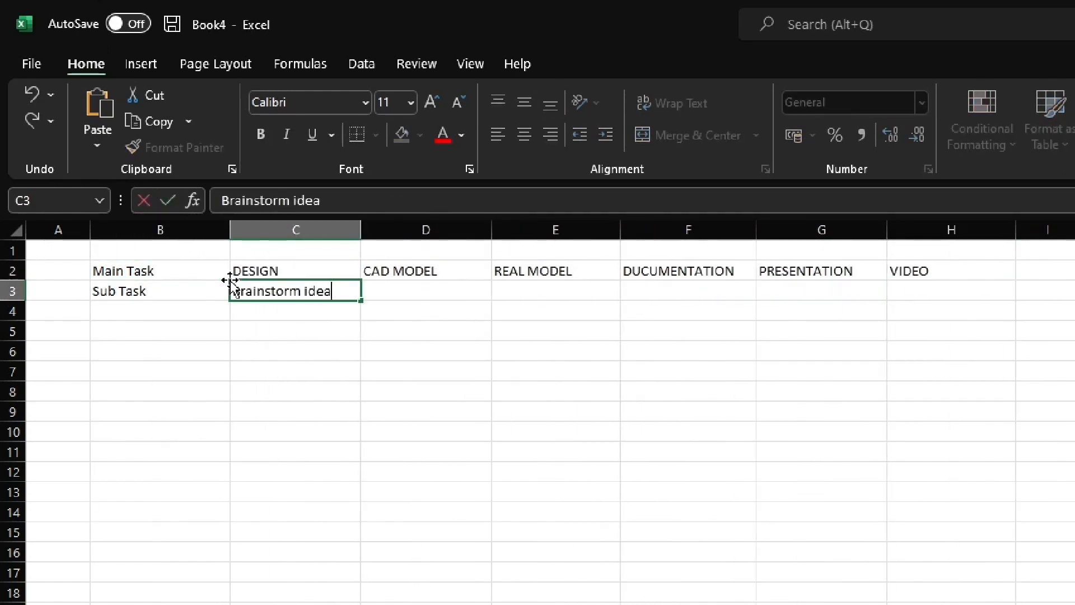
{"action": "key", "text": "Down"}
{"action": "type", "text": "Research"}
- List "Design decided" and "modelling" as subtasks under CAD MODEL
{"action": "key", "text": "Up"}
{"action": "key", "text": "Right"}
{"action": "type", "text": "Design mo"}
{"action": "key", "text": "BackSpace"}
{"action": "key", "text": "BackSpace"}
{"action": "type", "text": "de"}
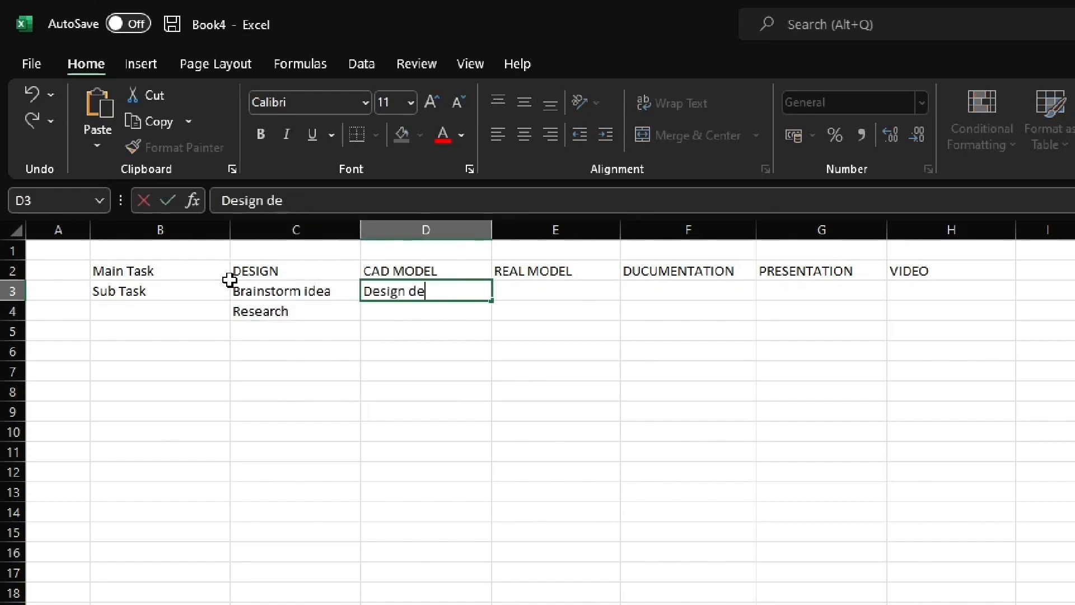
{"action": "type", "text": "cided"}
{"action": "key", "text": "Down"}
{"action": "type", "text": "modelling"}
- List "Buy material", "Build prototype" and "Test Run" as subtasks under REAL MODEL
{"action": "key", "text": "Right"}
{"action": "key", "text": "Up"}
{"action": "type", "text": "Buy material"}
{"action": "key", "text": "Down"}
{"action": "type", "text": "Build prototype"}
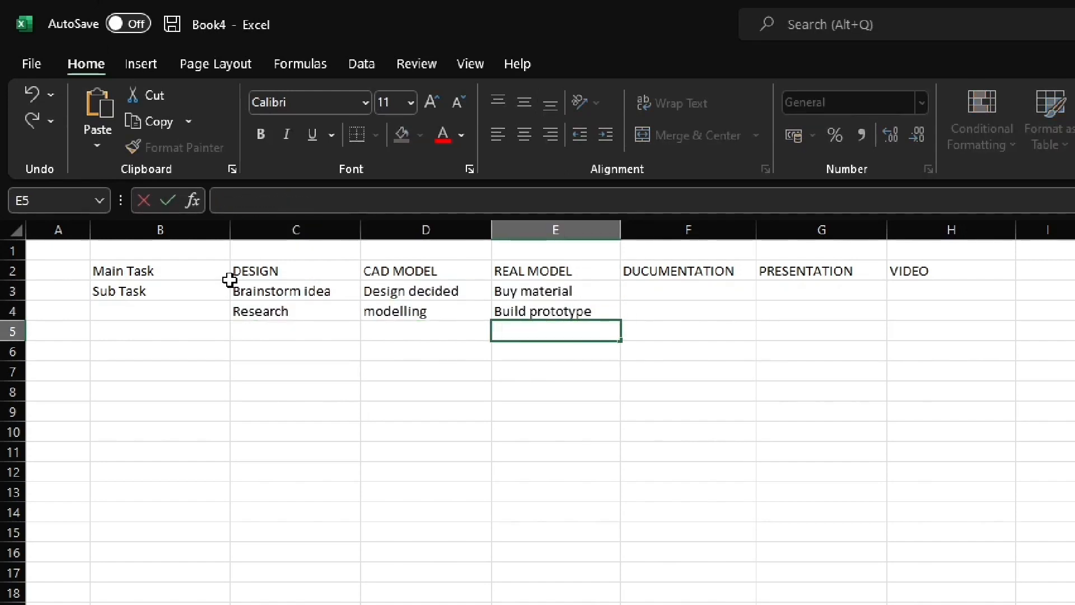
- List "Introduction", "Body", "Data" and "Closing" as subtasks under DUCUMENTATION
{"action": "left_click", "coordinate": [645, 291]}
{"action": "type", "text": "Introduction"}
{"action": "key", "text": "Down"}
{"action": "type", "text": "Body"}
{"action": "key", "text": "Down"}
{"action": "type", "text": "Data"}
{"action": "key", "text": "Down"}
{"action": "type", "text": "Cki"}
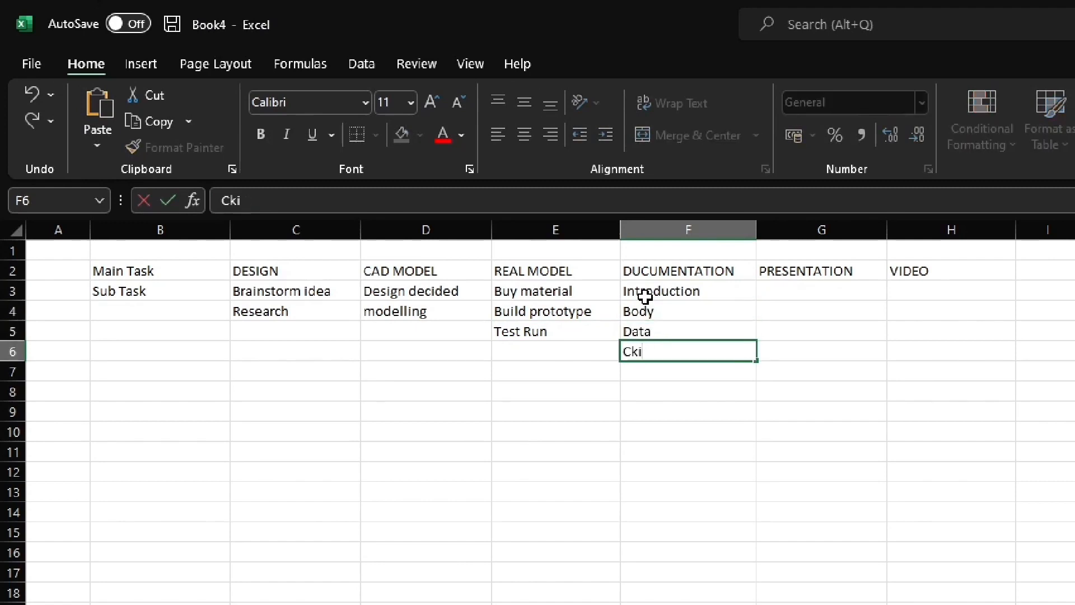
{"action": "type", "text": "ng"}
- List "Design" and "Content" as subtasks under PRESENTATION
{"action": "key", "text": "Right"}
{"action": "key", "text": "Up"}
{"action": "key", "text": "Up"}
{"action": "key", "text": "Up"}
{"action": "type", "text": "Design Content"}
- List "Film A Roll", "Film B Roll", "Editing", "Voice Over" and "Script" as subtasks under VIDEO
{"action": "key", "text": "Right"}
{"action": "key", "text": "Up"}
{"action": "type", "text": "Fil"}
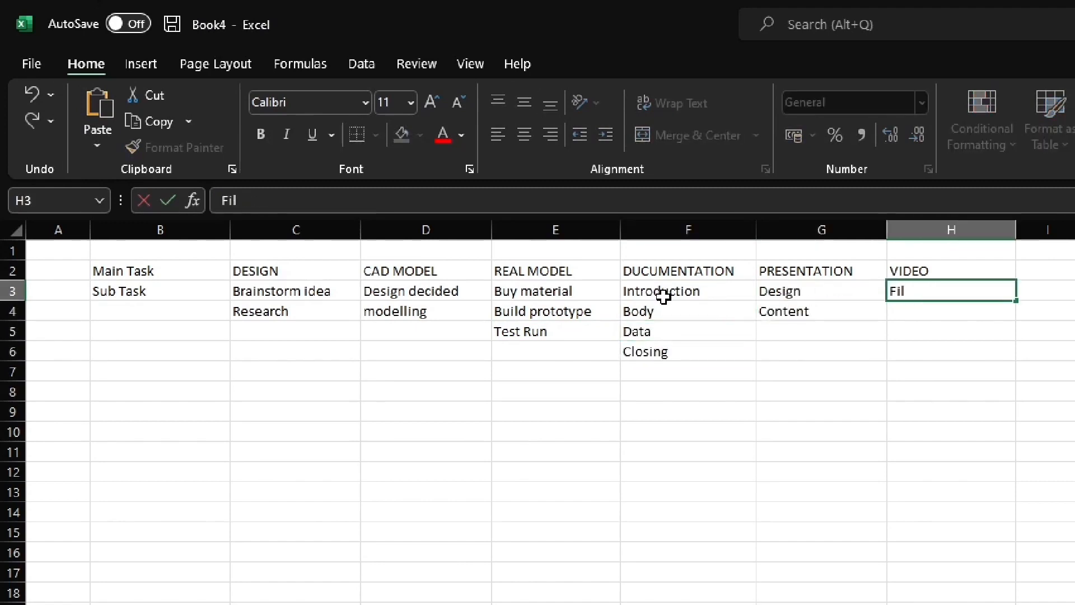
{"action": "type", "text": "m A Roll Film B Roll"}
{"action": "key", "text": "Return"}
{"action": "type", "text": "Editing"}
{"action": "key", "text": "Return"}
{"action": "type", "text": "Voice Over"}
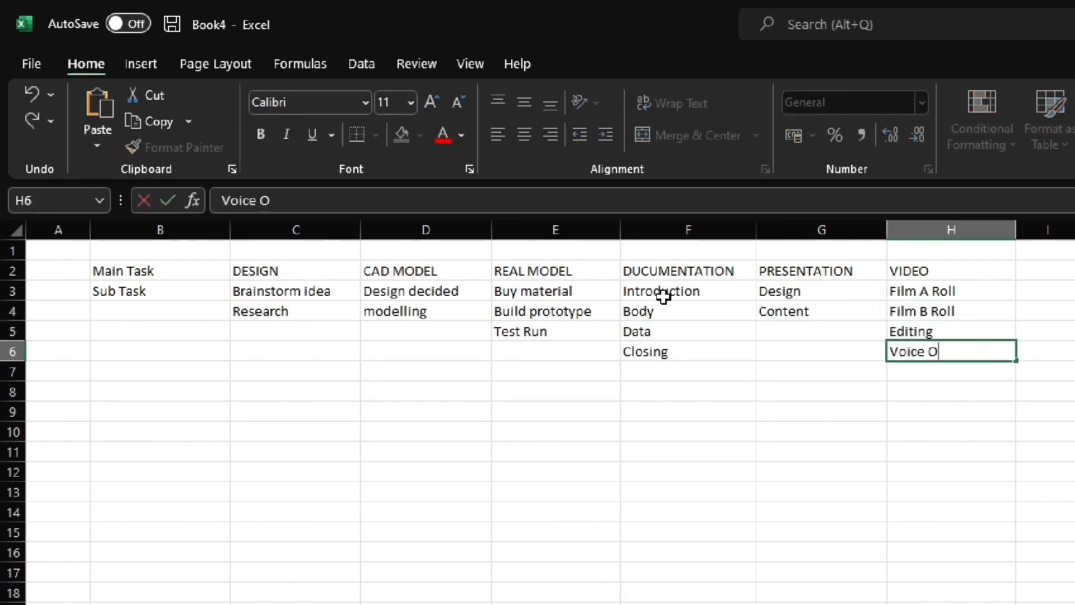
{"action": "key", "text": "Return"}
{"action": "type", "text": "Script"}
- Fill the heading row light orange, the Sub Task cells B3:B7 gold and the subtask cells C3:H7 light gold
{"action": "left_click", "coordinate": [428, 292]}
{"action": "left_click_drag", "start_coordinate": [951, 271], "coordinate": [183, 372]}
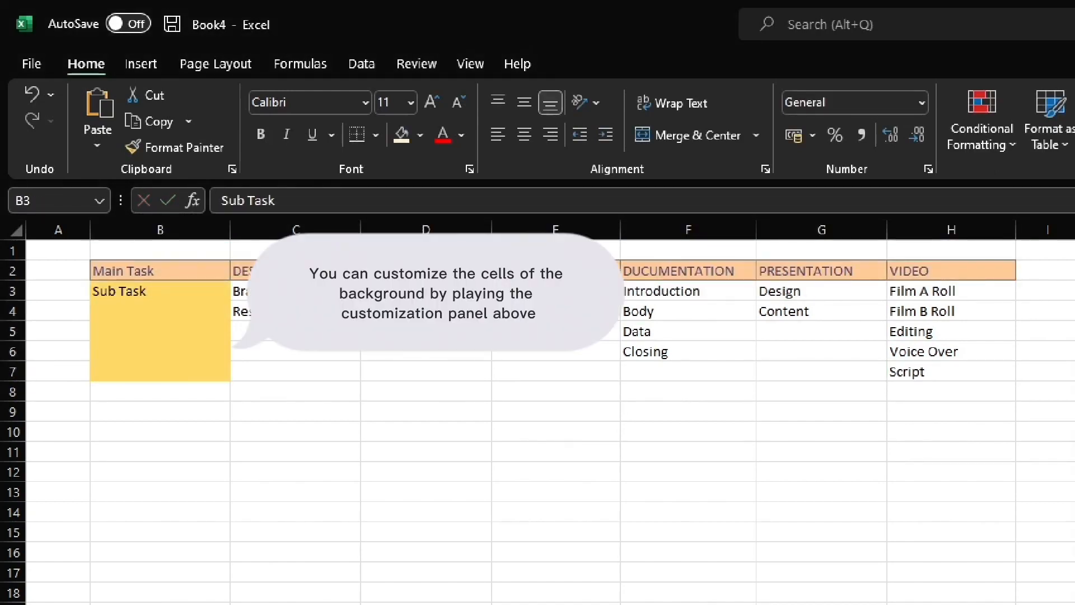
{"action": "left_click_drag", "start_coordinate": [280, 291], "coordinate": [952, 372]}
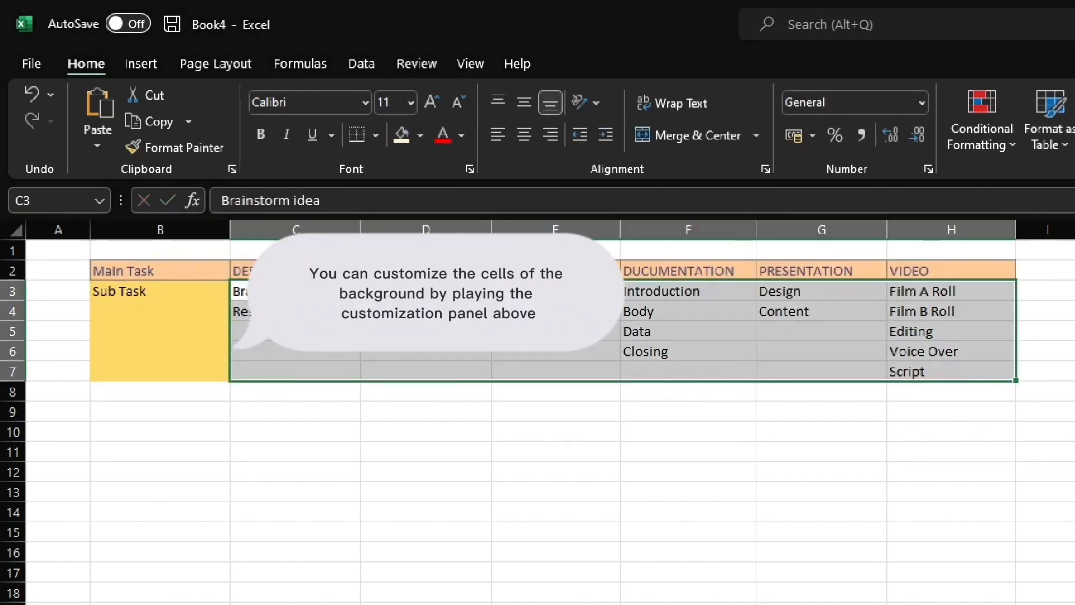
{"action": "left_click", "coordinate": [578, 365]}
- Change the row 2 headings' text to black and put black borders around those cells
{"action": "left_click_drag", "start_coordinate": [160, 271], "coordinate": [951, 271]}
{"action": "left_click", "coordinate": [462, 135]}
{"action": "left_click", "coordinate": [470, 164]}
- Merge B3:B7 into one Sub Task cell and center its text horizontally and vertically
{"action": "left_click_drag", "start_coordinate": [134, 292], "coordinate": [134, 372]}
{"action": "left_click", "coordinate": [689, 135]}
{"action": "left_click", "coordinate": [524, 102]}
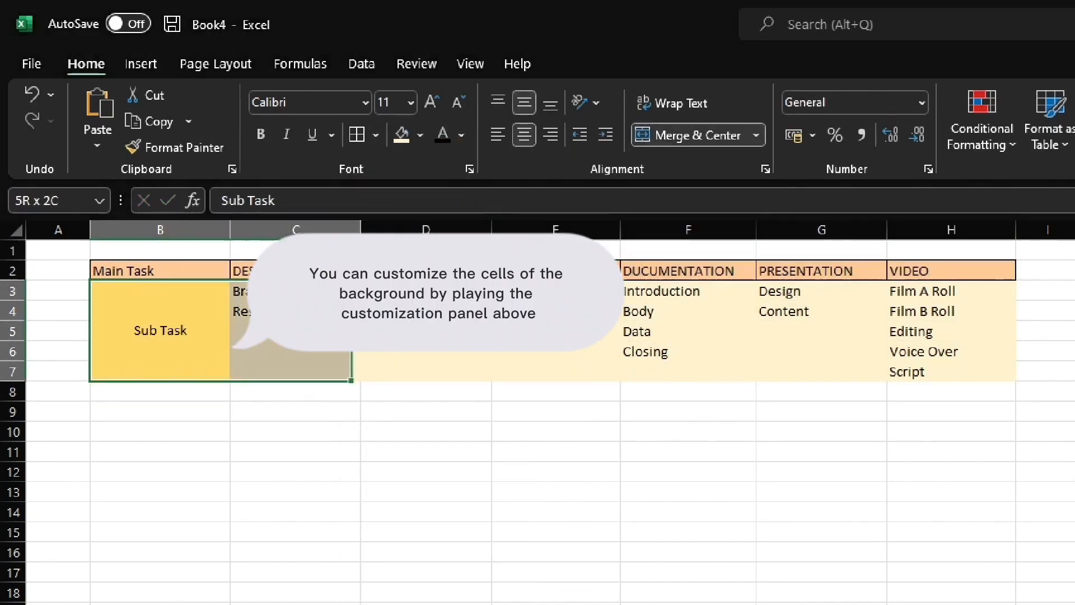
- Apply all borders to the Sub Task cell and to the subtask cells C3:H7
{"action": "left_click", "coordinate": [357, 135]}
{"action": "left_click_drag", "start_coordinate": [296, 291], "coordinate": [952, 372]}
{"action": "left_click", "coordinate": [357, 135]}
- Merge and center B10:C10 and enter the heading "Team" there
{"action": "left_click", "coordinate": [172, 434]}
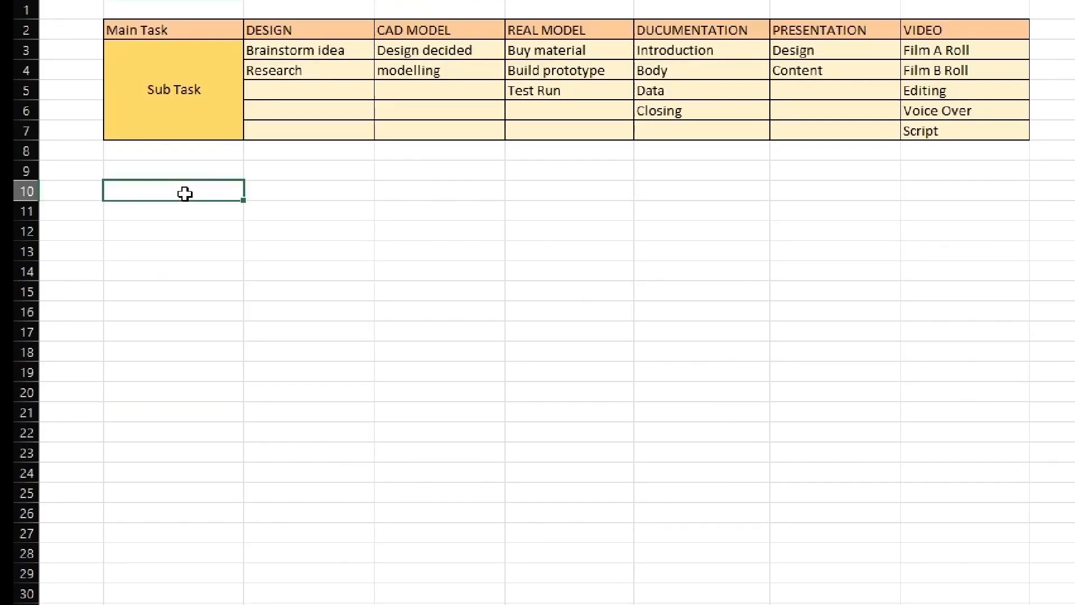
{"action": "left_click_drag", "start_coordinate": [172, 434], "coordinate": [296, 433]}
{"action": "left_click", "coordinate": [689, 135]}
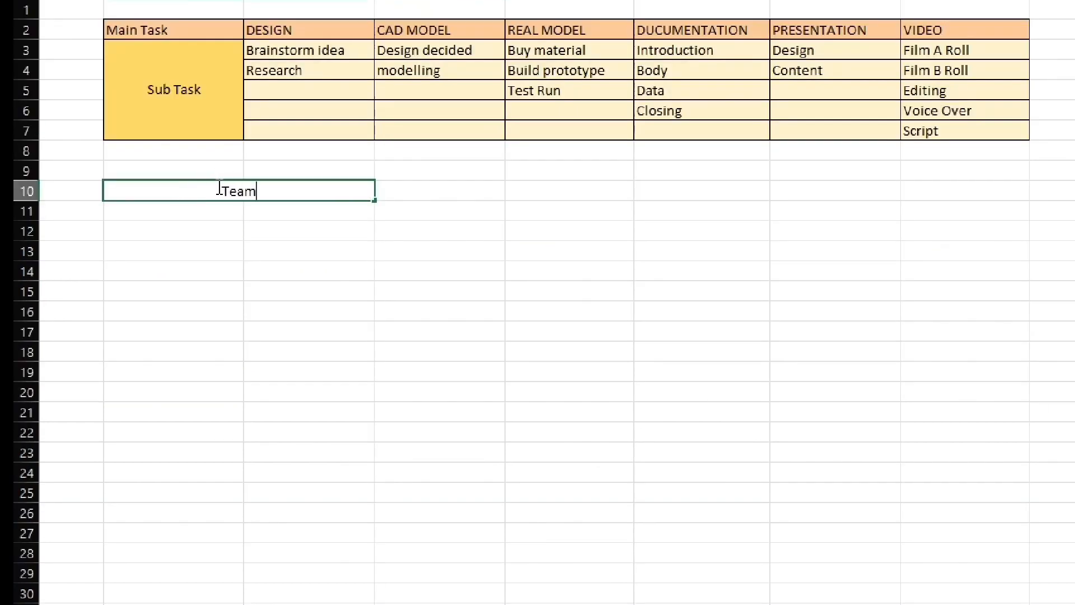
- Merge and center B11:C14, label it "Group Task", and enter "Individual Task" in B15
{"action": "left_click_drag", "start_coordinate": [215, 212], "coordinate": [308, 272]}
{"action": "left_click", "coordinate": [689, 1]}
{"action": "double_click", "coordinate": [284, 237]}
{"action": "type", "text": "Group Task"}
{"action": "key", "text": "Return"}
{"action": "type", "text": "Individual Task"}
{"action": "left_click", "coordinate": [279, 290]}
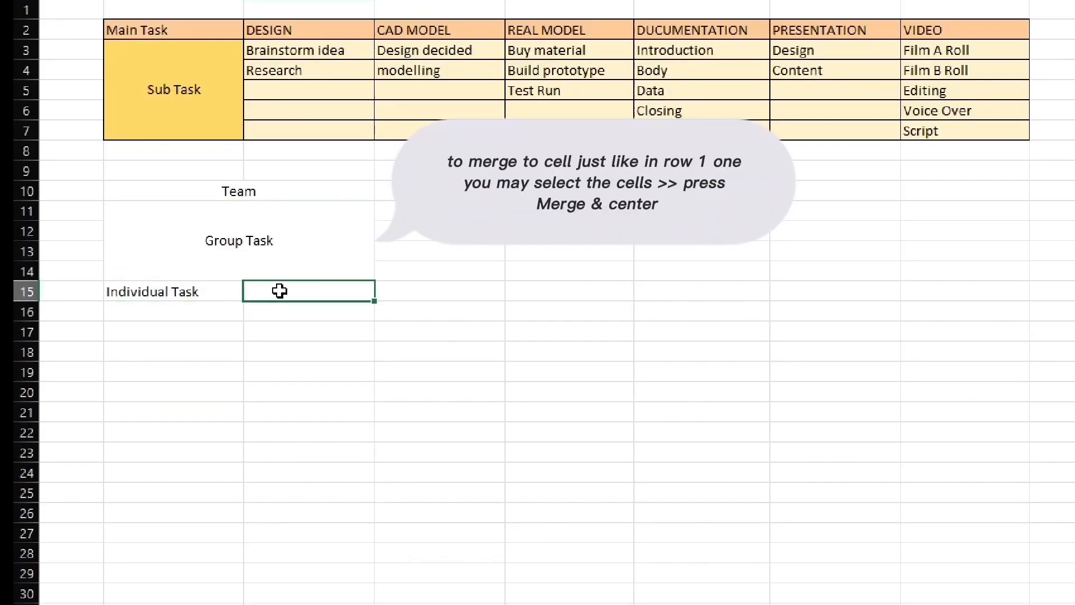
- Enter the heading "Subtask" in D10 and put "Brainstorm idea" from the DESIGN list in D11
{"action": "left_click", "coordinate": [425, 271]}
{"action": "left_click_drag", "start_coordinate": [425, 211], "coordinate": [261, 52]}
{"action": "double_click", "coordinate": [267, 51]}
{"action": "left_click_drag", "start_coordinate": [345, 51], "coordinate": [246, 51]}
{"action": "left_click", "coordinate": [426, 192]}
{"action": "type", "text": "Su"}
- Enter the remaining group subtasks "Research", "Build Prototype" and "Test Run" in D12:D14
{"action": "left_click", "coordinate": [427, 235]}
{"action": "type", "text": "R"}
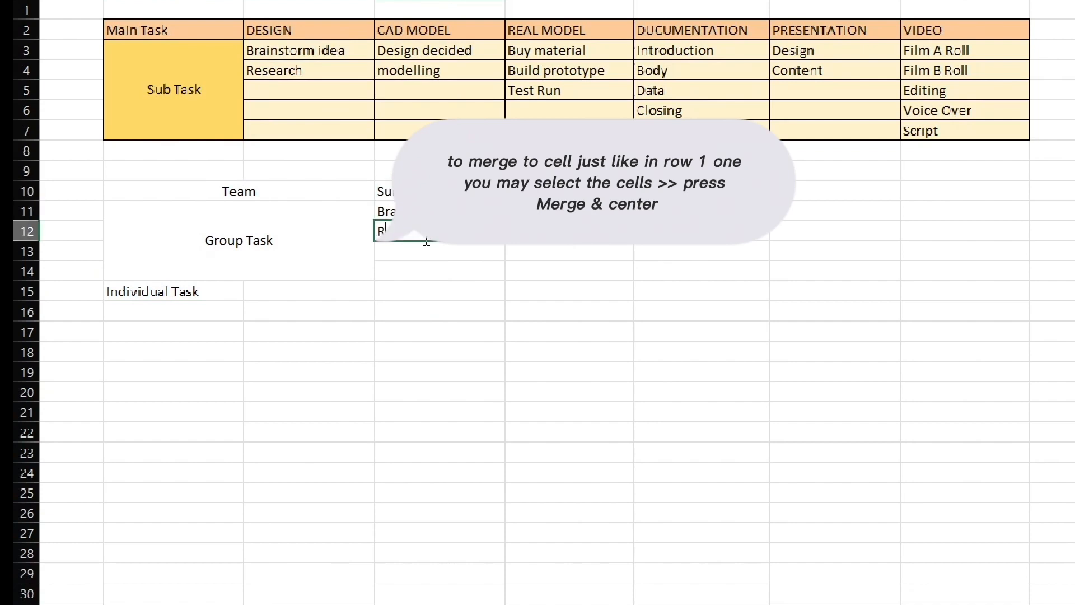
{"action": "type", "text": "esearch"}
{"action": "key", "text": "Return"}
{"action": "type", "text": "Build Prototype"}
{"action": "key", "text": "Return"}
{"action": "type", "text": "Test Run"}
{"action": "key", "text": "Return"}
- Enter "Member 1" in C15 and assign "Design decided" and "modelling" in D15:D16
{"action": "left_click", "coordinate": [314, 292]}
{"action": "type", "text": "Member 1"}
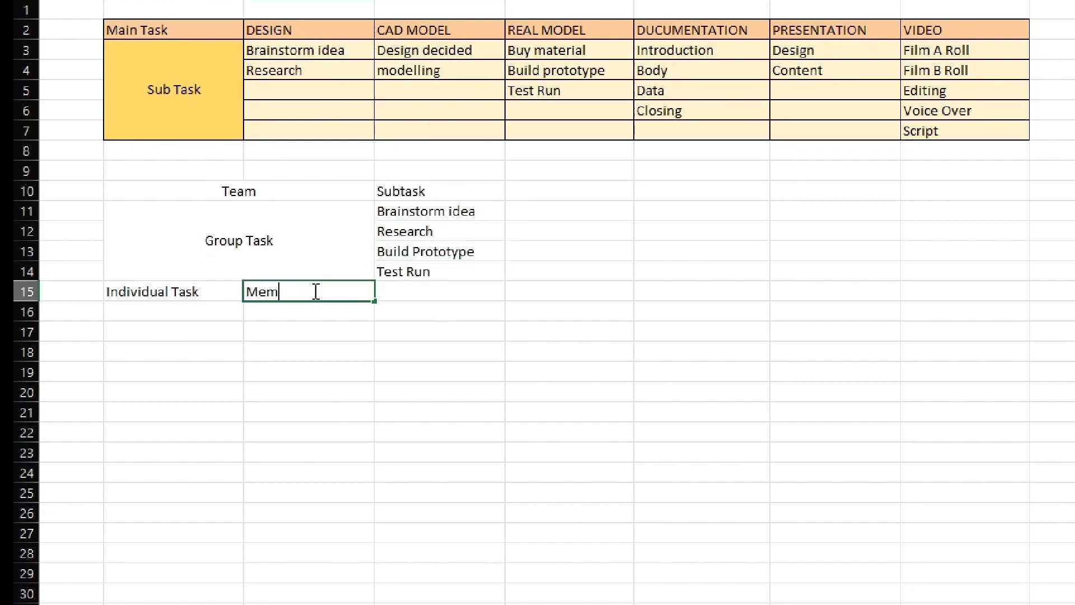
{"action": "key", "text": "Right"}
{"action": "type", "text": "Design decided"}
{"action": "key", "text": "Return"}
{"action": "type", "text": "modelling="}
- Add "Member 2" in C17 and reference Buy material, Introduction, Body and Closing from the task table in D17:D20
{"action": "left_click", "coordinate": [552, 51]}
{"action": "key", "text": "Return"}
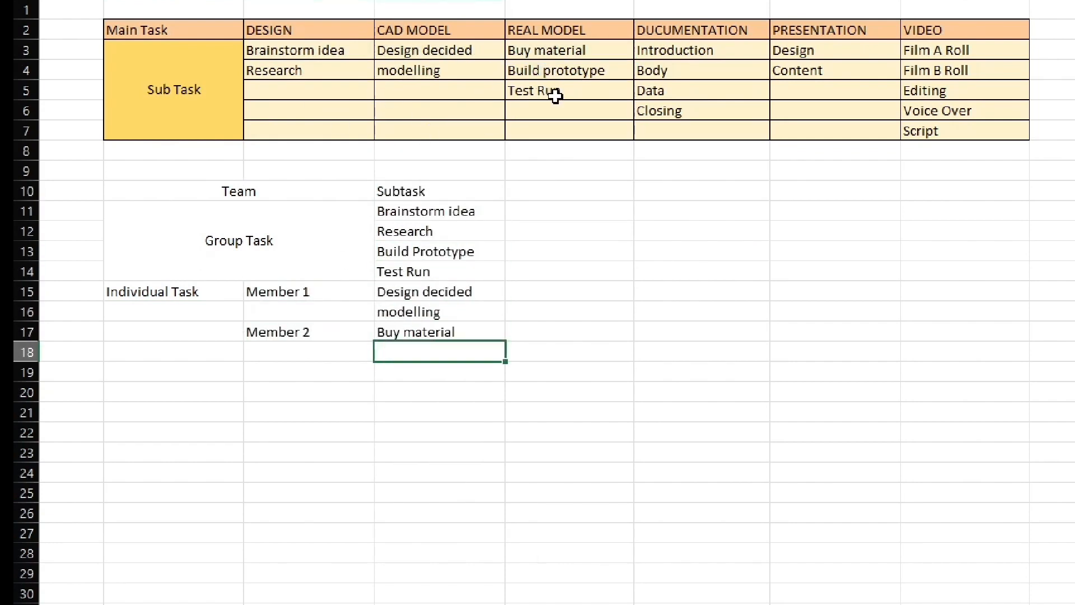
{"action": "type", "text": "="}
{"action": "left_click", "coordinate": [650, 55]}
{"action": "key", "text": "Return"}
{"action": "type", "text": "="}
{"action": "left_click", "coordinate": [665, 86]}
- Add "Member 3" in C21 with Film A Roll, Film B Roll, Editing and Script in D21:D24
{"action": "left_click", "coordinate": [312, 412]}
{"action": "type", "text": "Member 3"}
{"action": "key", "text": "Return"}
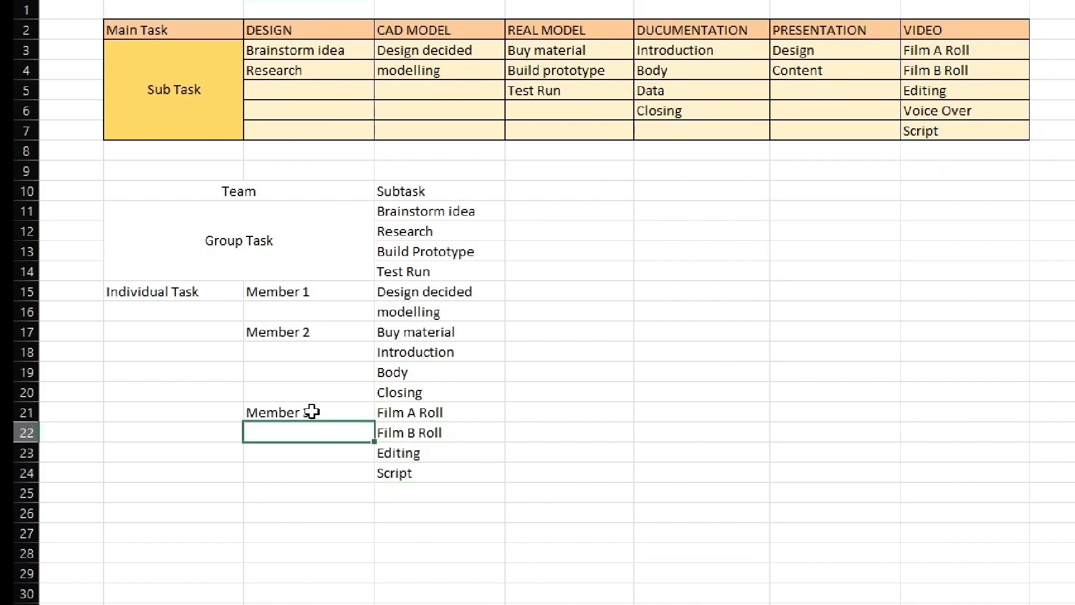
- Add "Member 4" in C25 and reference Design, Content, Data and Voice Over from the task table in D25:D28
{"action": "left_click", "coordinate": [312, 493]}
{"action": "type", "text": "Member 4"}
{"action": "key", "text": "Right"}
{"action": "type", "text": "="}
{"action": "left_click", "coordinate": [805, 51]}
- Merge and center the Individual Task cells B15:B28, and give B10:C28 a yellow fill with all borders
{"action": "left_click_drag", "start_coordinate": [173, 292], "coordinate": [173, 553]}
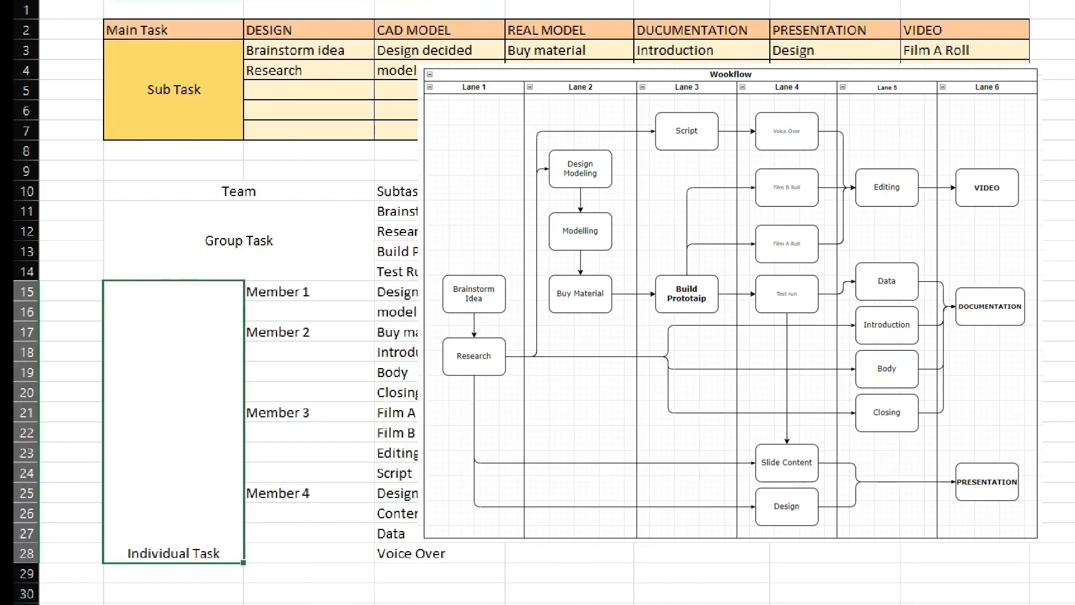
{"action": "left_click_drag", "start_coordinate": [240, 190], "coordinate": [239, 448]}
{"action": "left_click", "coordinate": [464, 119]}
- Add borders to D10:D28, fill row 10 with Gold, Accent 4, Lighter 60% and D11:D28 with light yellow
{"action": "left_click_drag", "start_coordinate": [439, 191], "coordinate": [439, 553]}
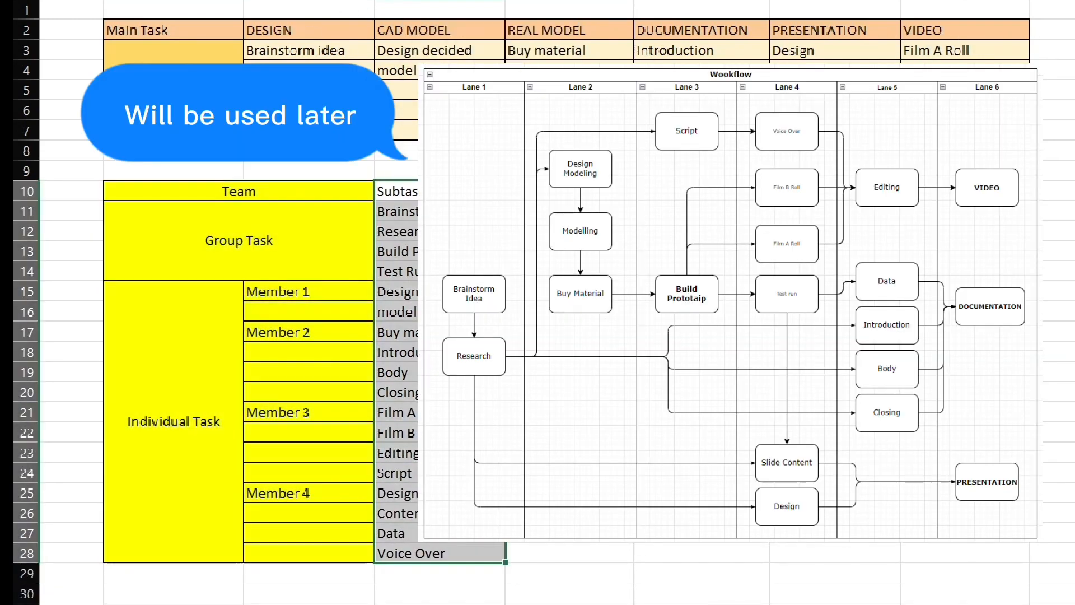
{"action": "left_click_drag", "start_coordinate": [239, 191], "coordinate": [440, 553]}
{"action": "left_click", "coordinate": [536, 6]}
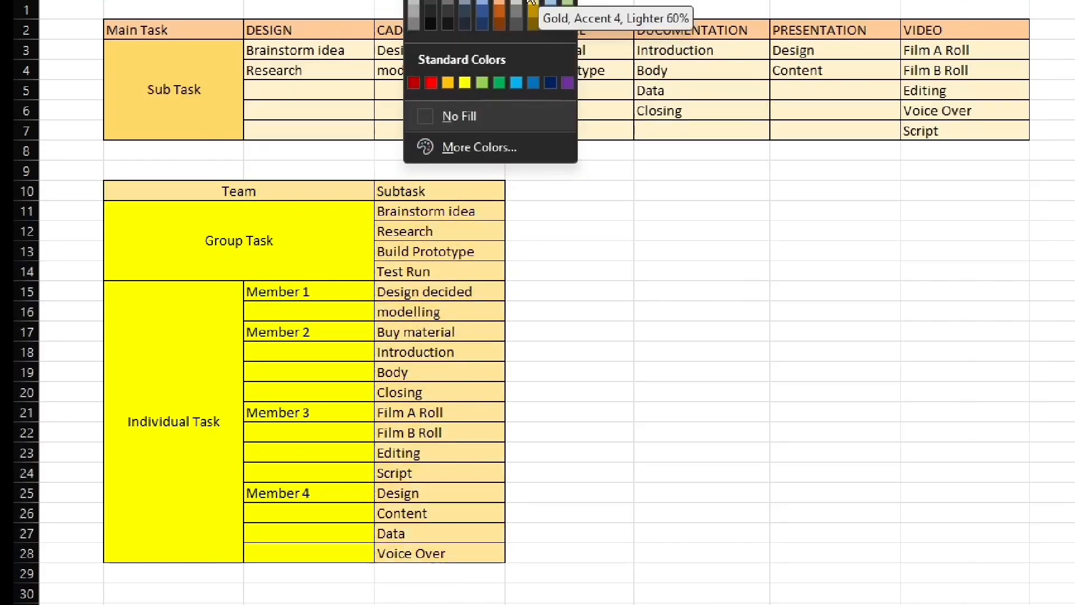
{"action": "left_click", "coordinate": [480, 146]}
{"action": "left_click", "coordinate": [468, 82]}
{"action": "left_click", "coordinate": [571, 271]}
- Merge and center each member's cells: C15:C16, C17:C20, C21:C24 and C25:C28
{"action": "left_click_drag", "start_coordinate": [322, 293], "coordinate": [324, 312]}
{"action": "left_click_drag", "start_coordinate": [331, 333], "coordinate": [330, 393]}
{"action": "left_click_drag", "start_coordinate": [331, 413], "coordinate": [330, 554]}
- Enter the heading "Amount of time (day)" in E10 and widen column E to fit it
{"action": "left_click", "coordinate": [616, 193]}
{"action": "type", "text": "Amount of time ()"}
{"action": "key", "text": "Left"}
{"action": "type", "text": "da"}
{"action": "double_click", "coordinate": [615, 192]}
{"action": "type", "text": "d"}
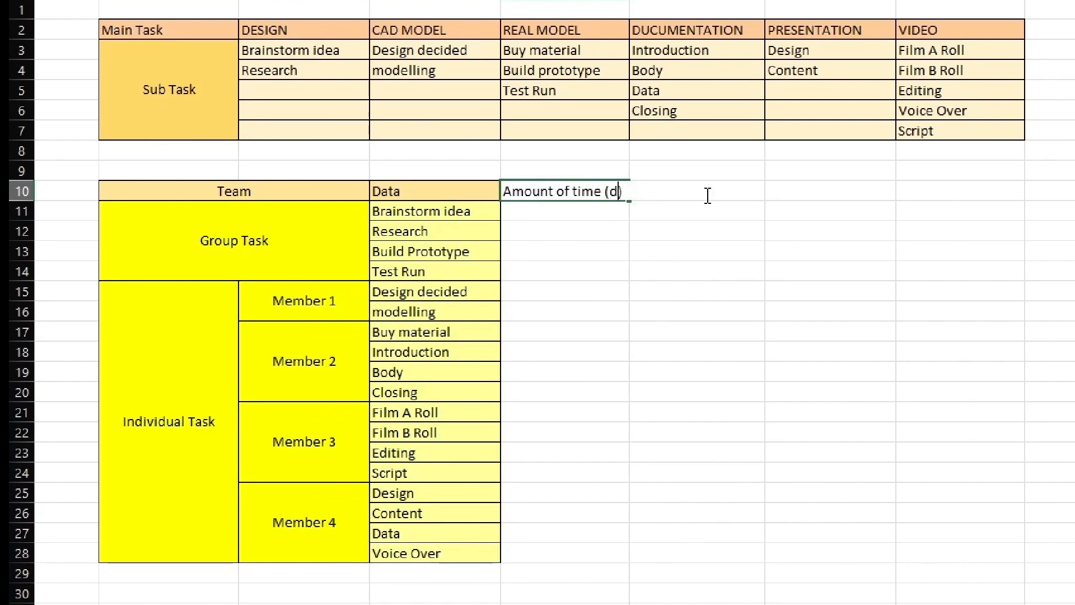
{"action": "left_click_drag", "start_coordinate": [630, 0], "coordinate": [640, 0]}
{"action": "double_click", "coordinate": [602, 192]}
- Format E10 like the other table headings and E11:E28 with the light yellow fill and borders of column D
{"action": "left_click", "coordinate": [452, 189]}
{"action": "left_click", "coordinate": [653, 212]}
{"action": "left_click_drag", "start_coordinate": [500, 201], "coordinate": [614, 545]}
{"action": "left_click", "coordinate": [685, 259]}
- Enter the day counts 1, 2, 4, 1, 1, 5, 1, 1, 2, 1, 2, 1, 4, 2, 1, 2, 1, 2 in E11:E28
{"action": "left_click", "coordinate": [600, 206]}
{"action": "key", "text": "Return"}
{"action": "type", "text": "1"}
{"action": "key", "text": "Return"}
{"action": "type", "text": "1 5 1 1 2 1 2 1 4"}
- Enter the heading "Progress (%)" in F10
{"action": "left_click", "coordinate": [650, 1]}
{"action": "left_click", "coordinate": [709, 190]}
{"action": "type", "text": "Progress ("}
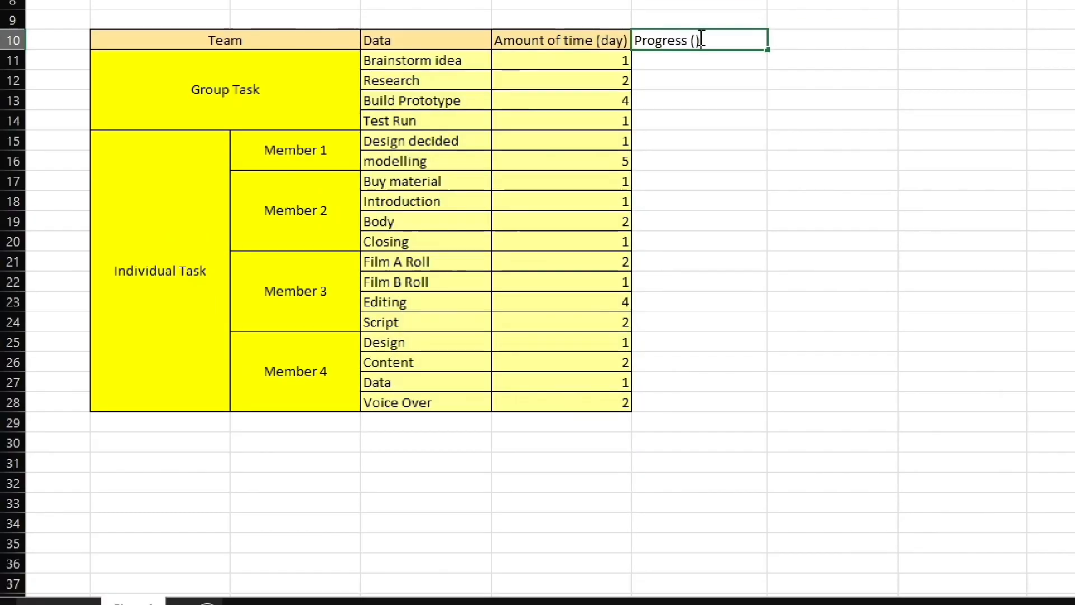
{"action": "type", "text": "%"}
{"action": "key", "text": "Return"}
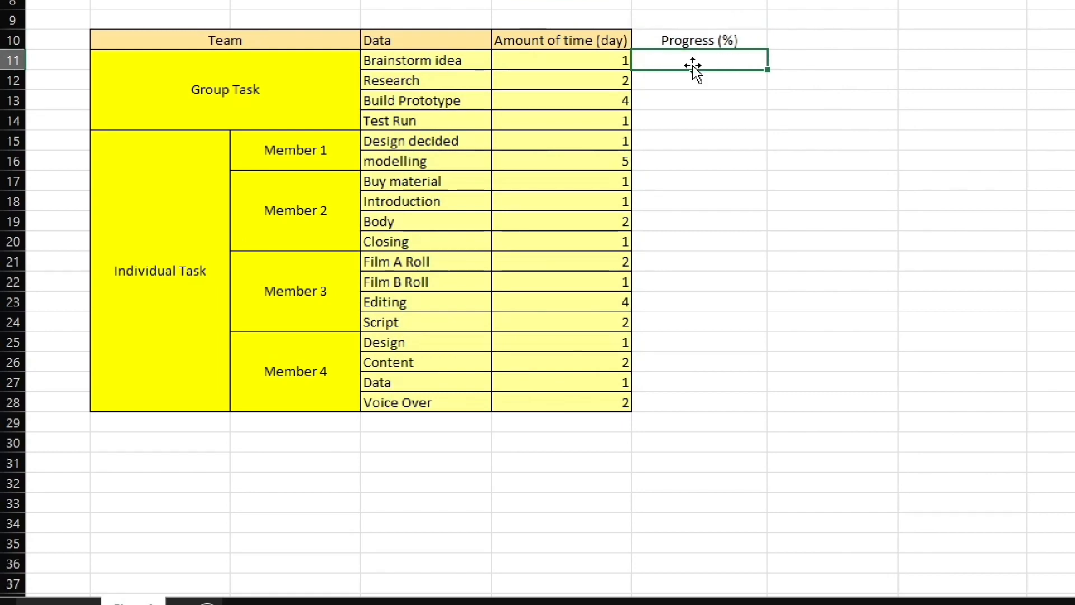
- Enter 0 as the progress value for every subtask in F11:F28
{"action": "key", "text": "Return"}
{"action": "type", "text": "0 0 0 0 0 0 0 0 0 0 0 0 0 0 0 0 0 0"}
{"action": "key", "text": "BackSpace"}
{"action": "left_click", "coordinate": [695, 63]}
{"action": "type", "text": "0"}
{"action": "key", "text": "Return"}
- Apply the Green-Yellow-Red color scale conditional formatting to the progress values in F11:F28
{"action": "left_click_drag", "start_coordinate": [717, 64], "coordinate": [711, 402]}
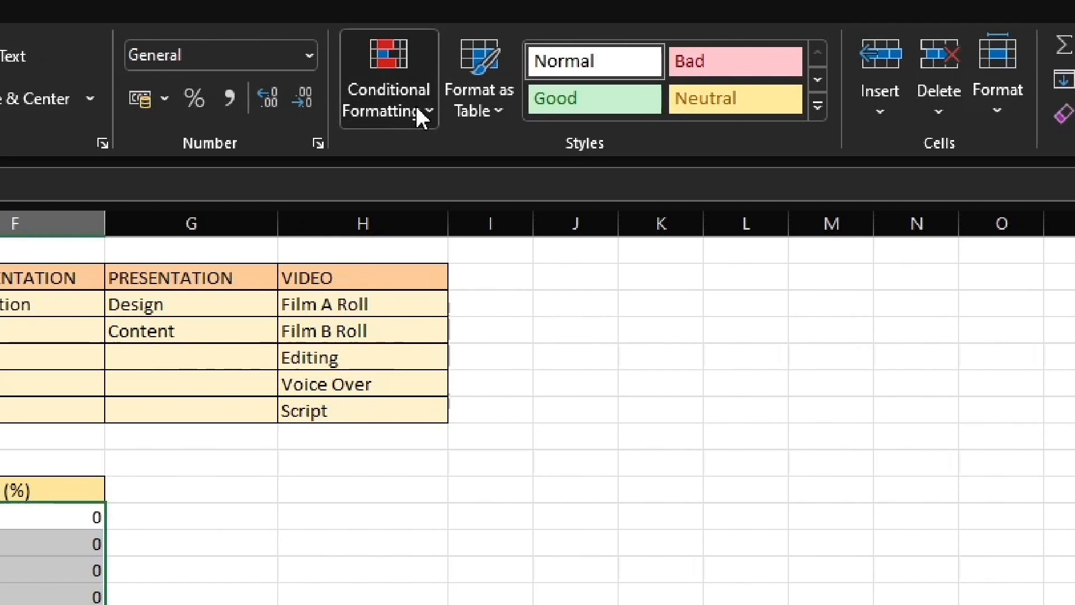
{"action": "left_click", "coordinate": [744, 60]}
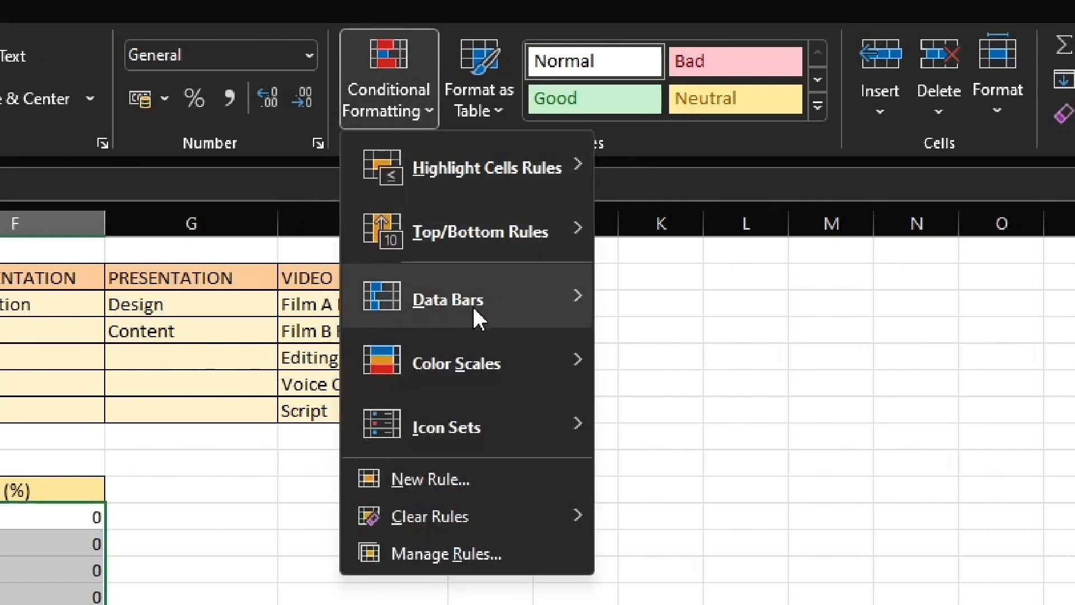
{"action": "mouse_move", "coordinate": [547, 367]}
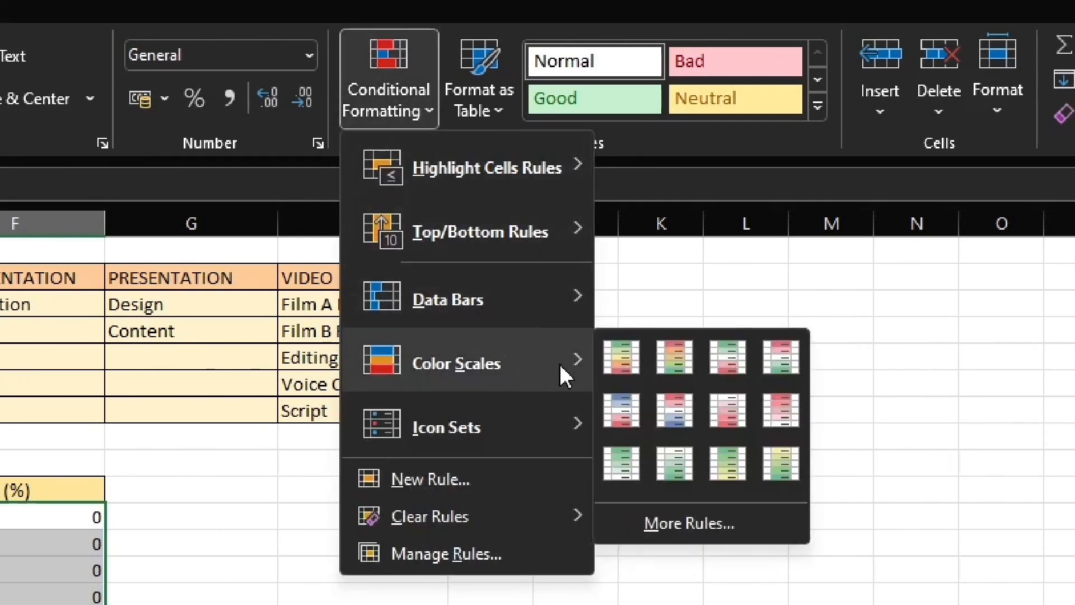
{"action": "left_click", "coordinate": [637, 358]}
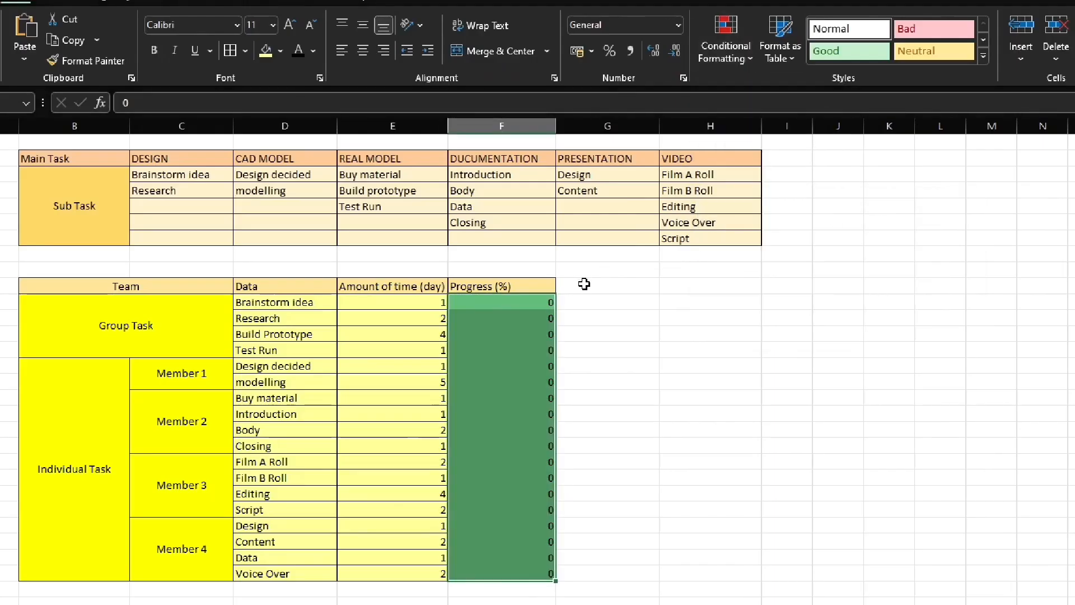
{"action": "left_click", "coordinate": [584, 283]}
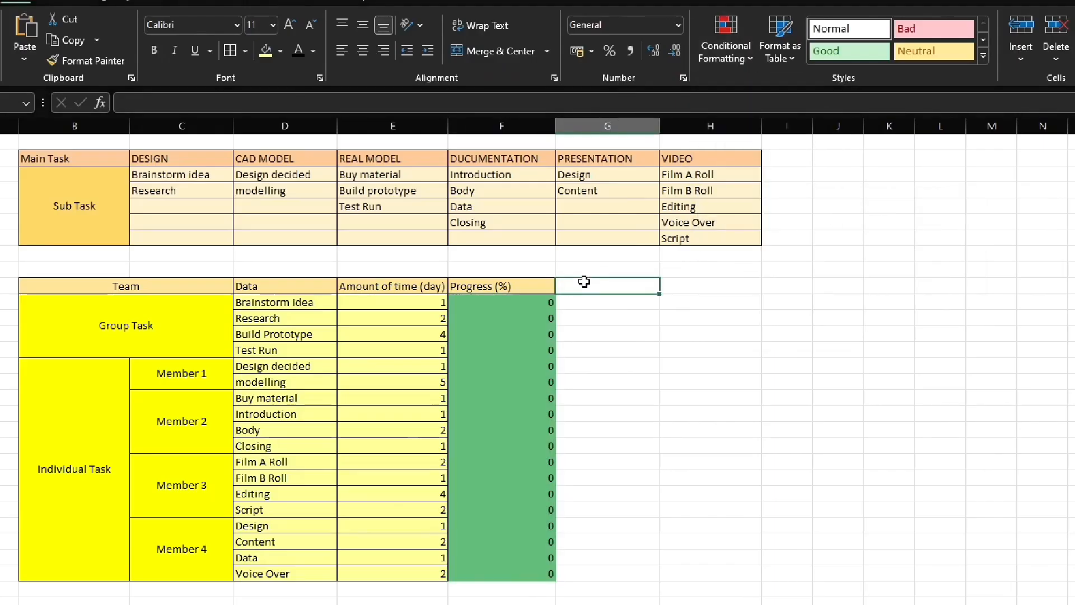
- Center the "Progress (%)" heading and replace the "Data" heading in D10 with a centered "Sub Task"
{"action": "left_click", "coordinate": [518, 282]}
{"action": "left_click", "coordinate": [363, 51]}
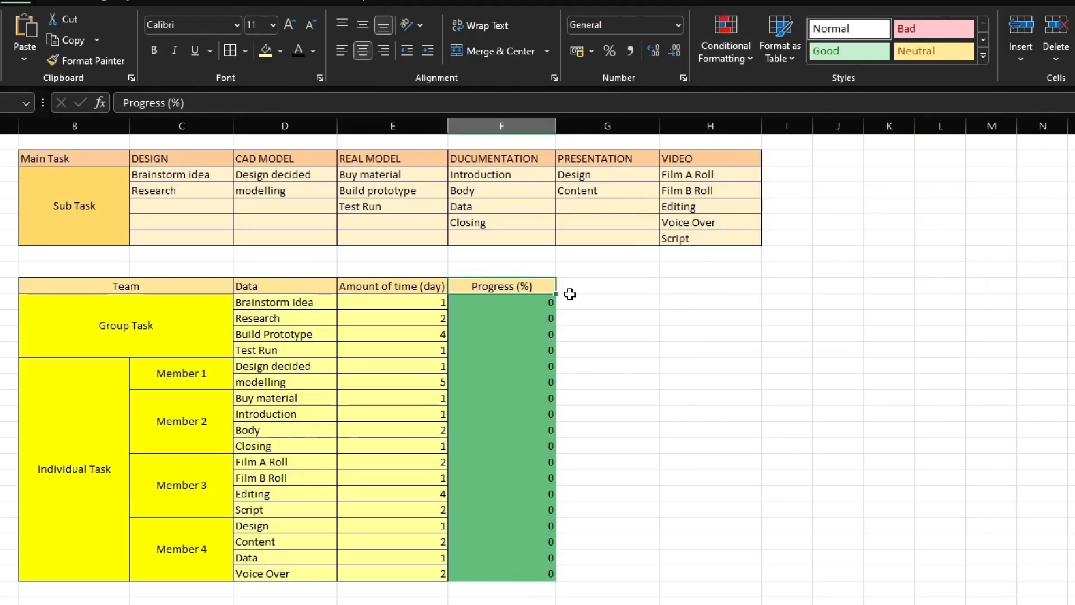
{"action": "left_click", "coordinate": [308, 290]}
{"action": "type", "text": "Sub Task"}
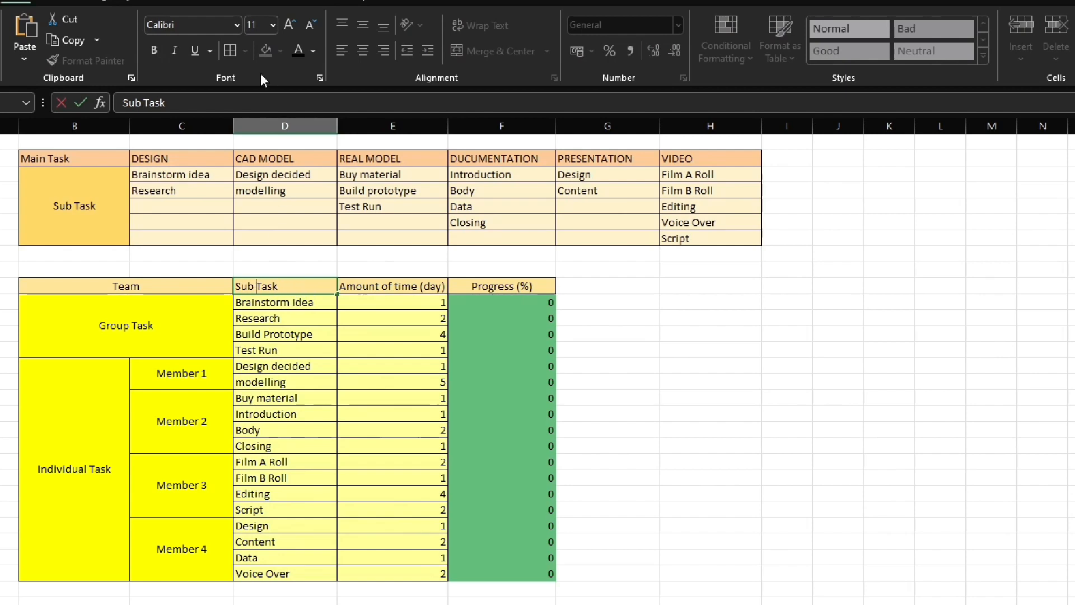
{"action": "left_click", "coordinate": [327, 252]}
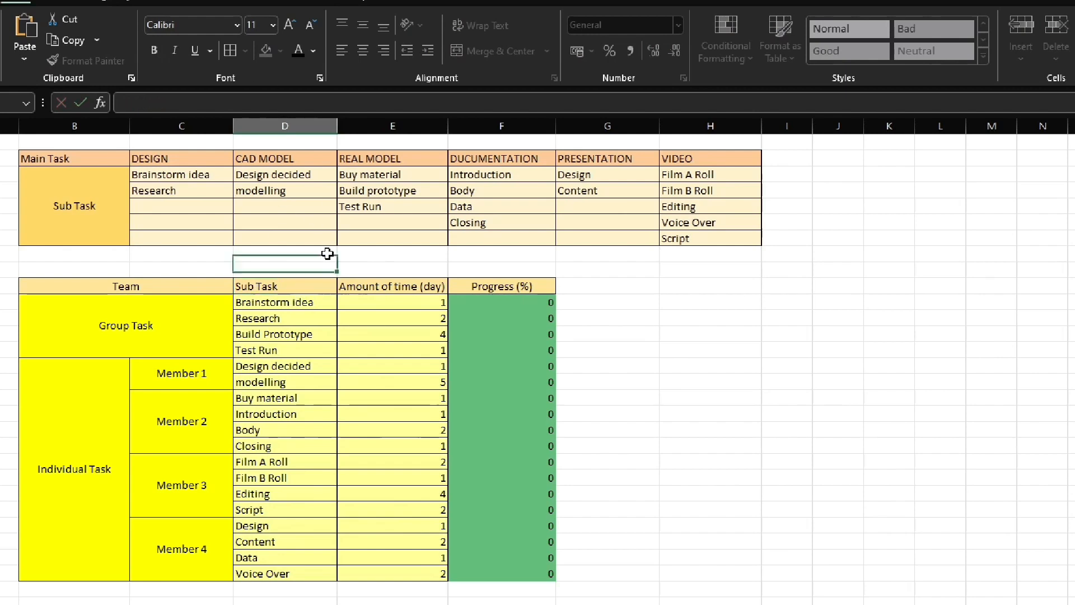
{"action": "left_click", "coordinate": [295, 281]}
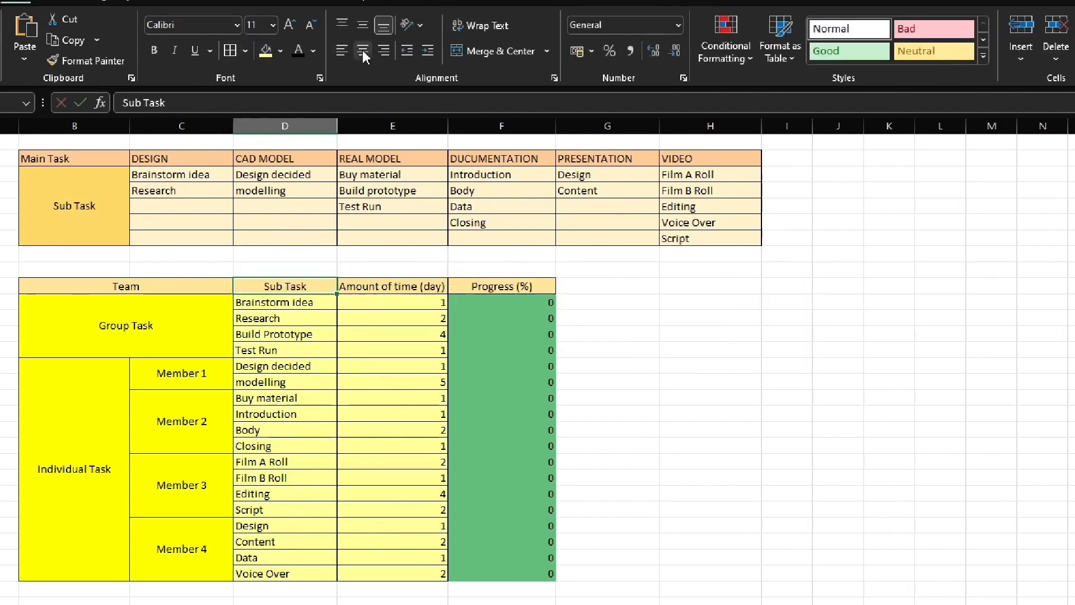
- Apply borders to all the progress cells F11:F28
{"action": "left_click", "coordinate": [605, 288]}
{"action": "left_click_drag", "start_coordinate": [504, 303], "coordinate": [553, 576]}
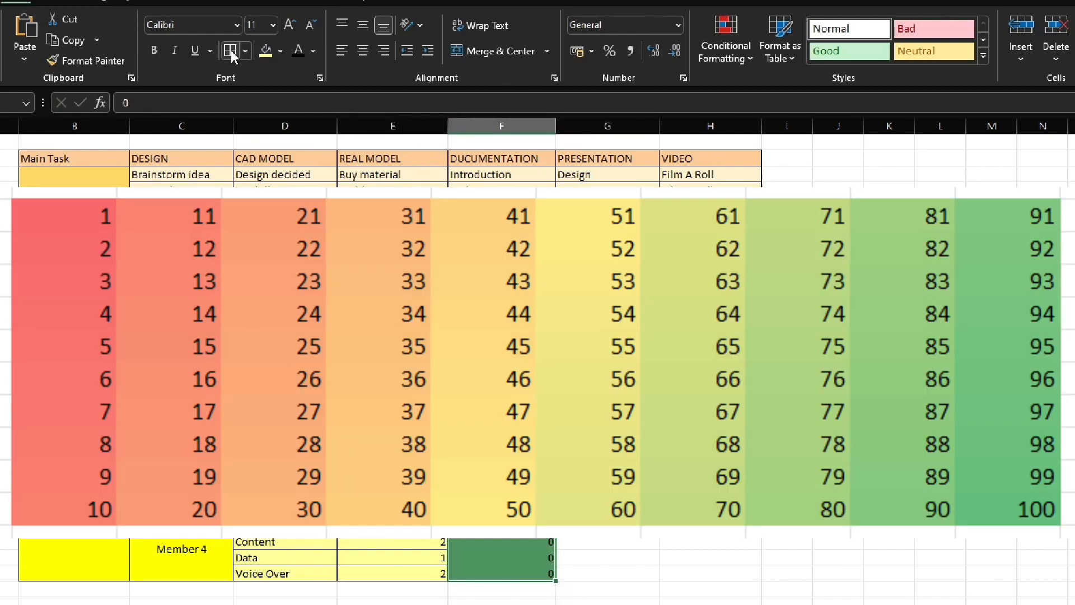
{"action": "left_click", "coordinate": [607, 392]}
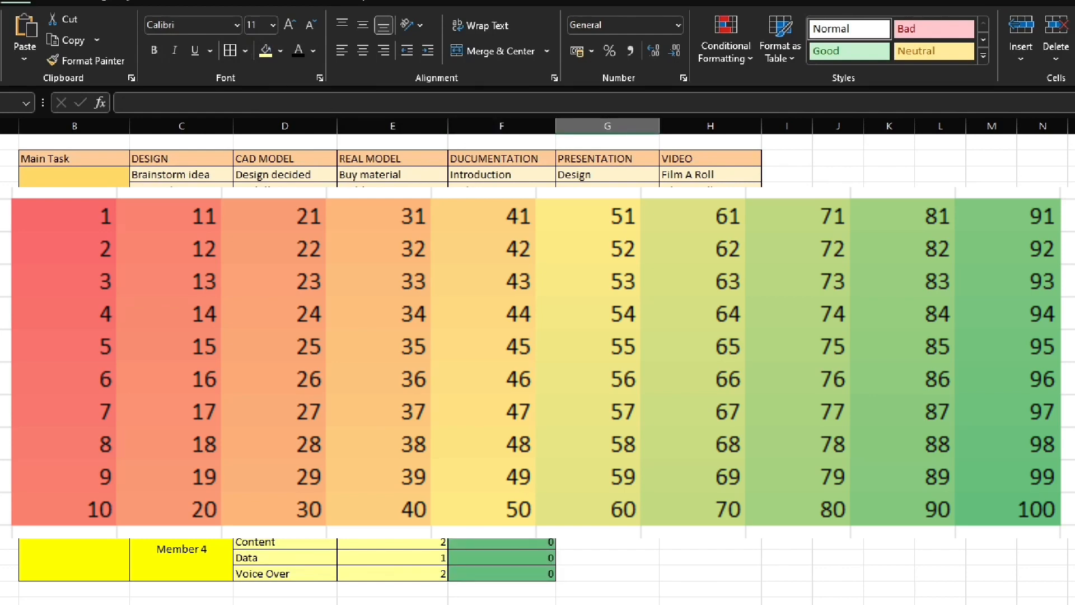
- Enter the heading "Status" in G10 and give it the same formatting as the "Progress (%)" heading
{"action": "type", "text": "Sta"}
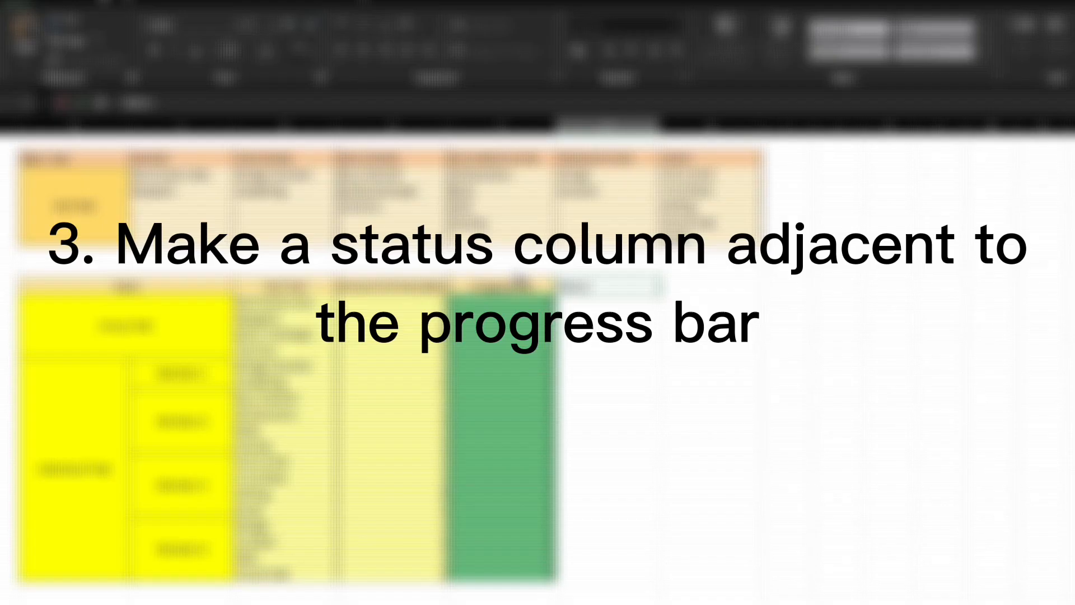
{"action": "left_click_drag", "start_coordinate": [555, 293], "coordinate": [628, 295]}
{"action": "left_click", "coordinate": [668, 303]}
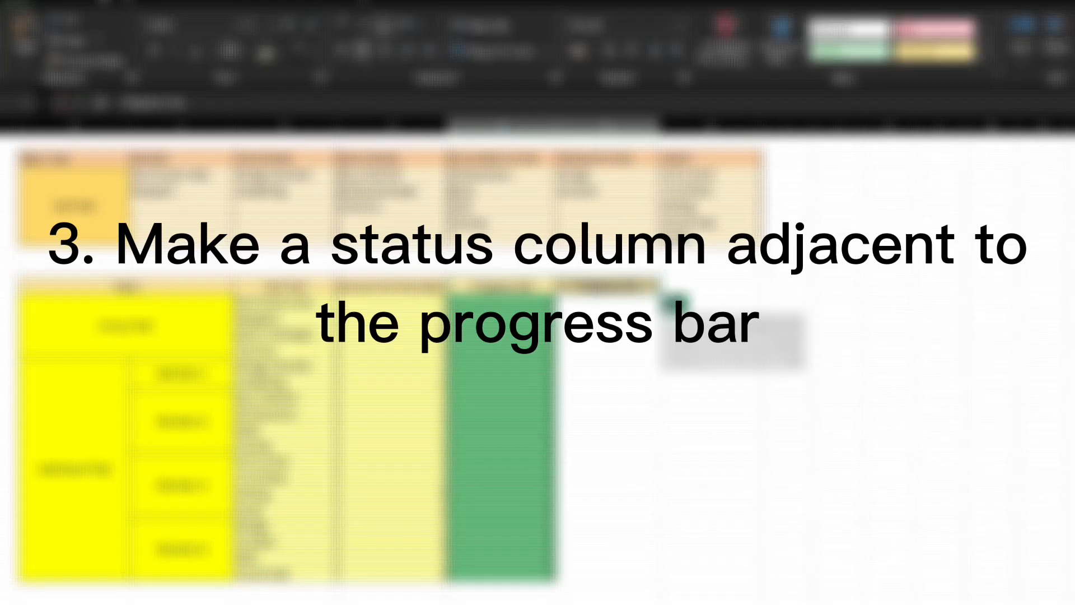
{"action": "left_click", "coordinate": [694, 341]}
- Enter "Y" in G11 and the formula =IF(F11=100,"Y","X") in G12
{"action": "left_click", "coordinate": [602, 306]}
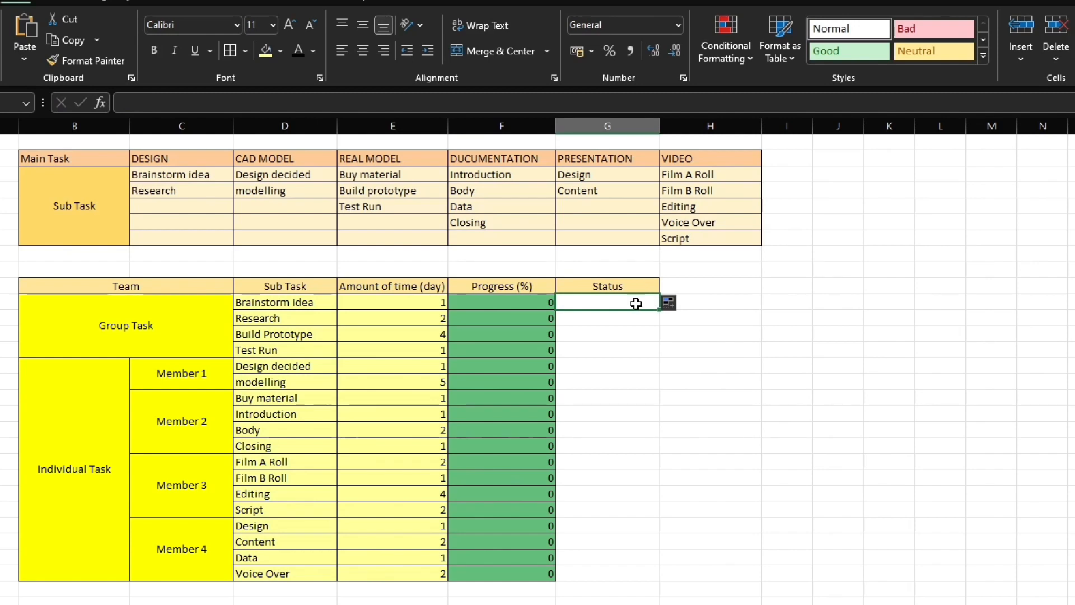
{"action": "type", "text": "Y"}
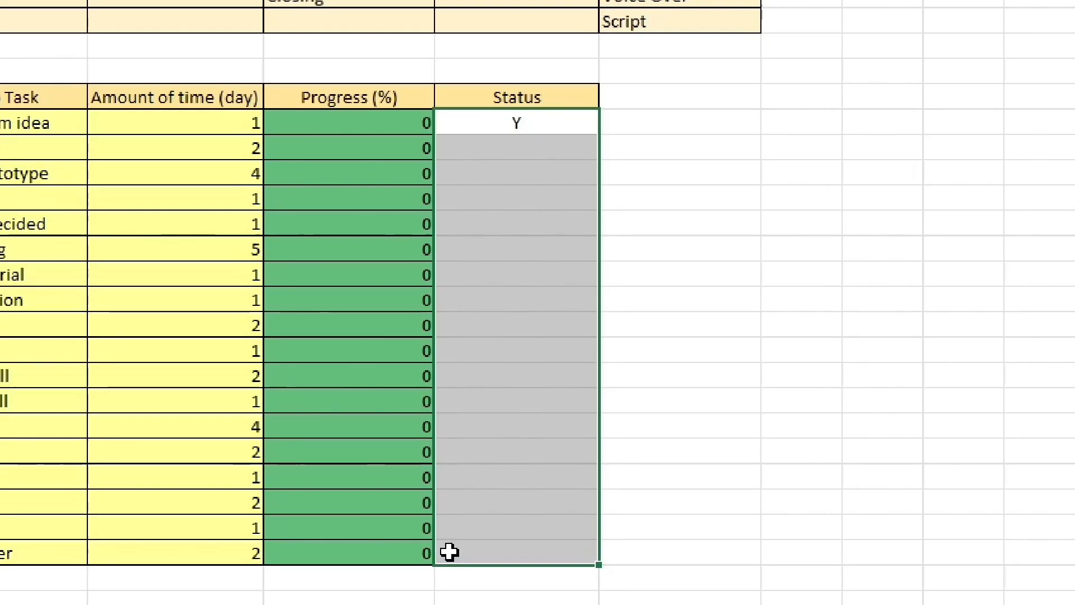
{"action": "left_click", "coordinate": [592, 319]}
{"action": "type", "text": "=IF(F"}
{"action": "key", "text": "BackSpace"}
{"action": "left_click", "coordinate": [404, 125]}
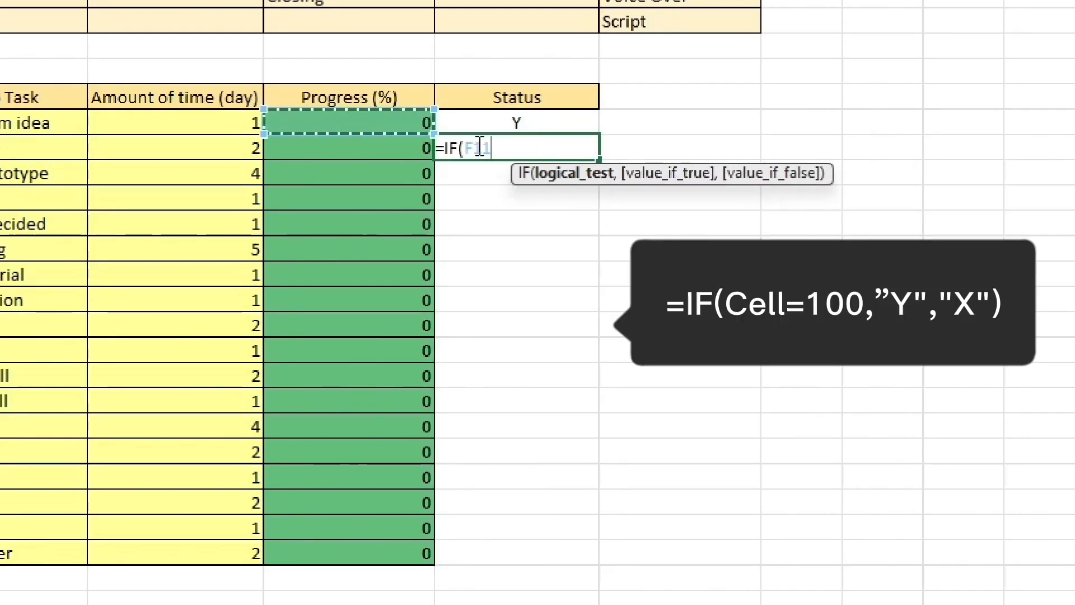
{"action": "type", "text": "=100,\""}
{"action": "key", "text": "Return"}
{"action": "double_click", "coordinate": [556, 148]}
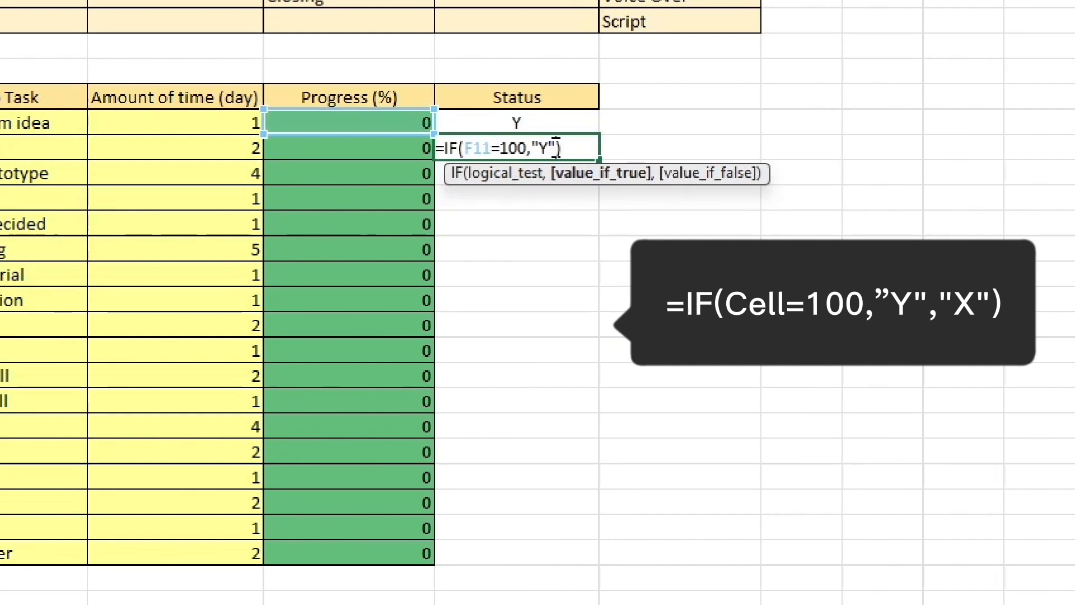
{"action": "type", "text": ",\"\""}
{"action": "type", "text": "X"}
{"action": "key", "text": "Return"}
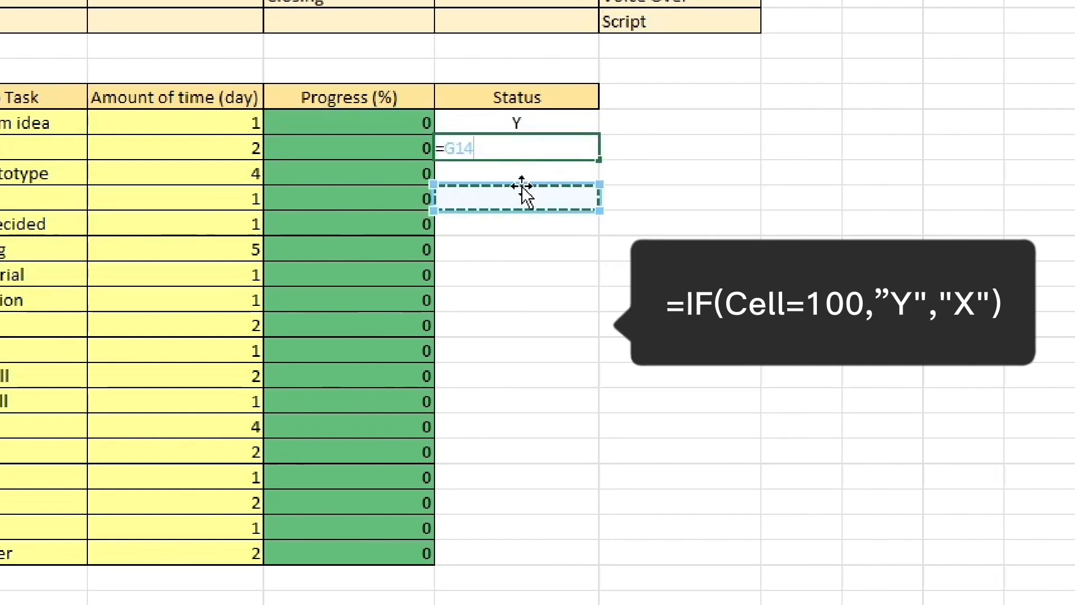
- Reuse the IF status formula in G13 and G14, making G13 test F17 and G14 test F13 for 100
{"action": "type", "text": "=IF(F11=100,\"Y\",\"X\")"}
{"action": "double_click", "coordinate": [542, 172]}
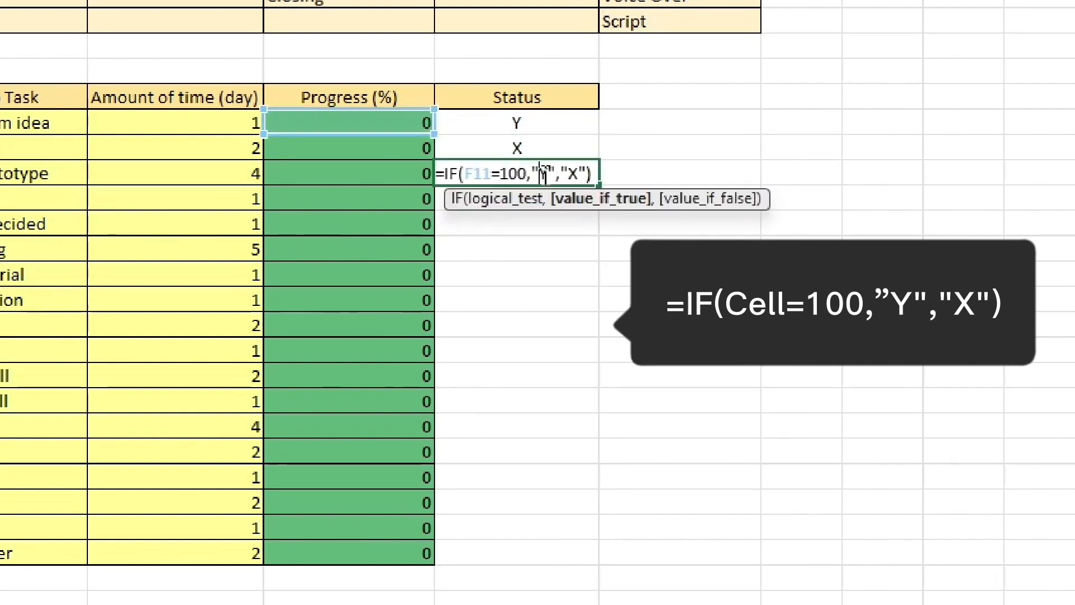
{"action": "double_click", "coordinate": [475, 173]}
{"action": "left_click", "coordinate": [309, 279]}
{"action": "key", "text": "Return"}
{"action": "type", "text": "=IF(F11=100,\"Y\",\"X\")"}
{"action": "double_click", "coordinate": [532, 204]}
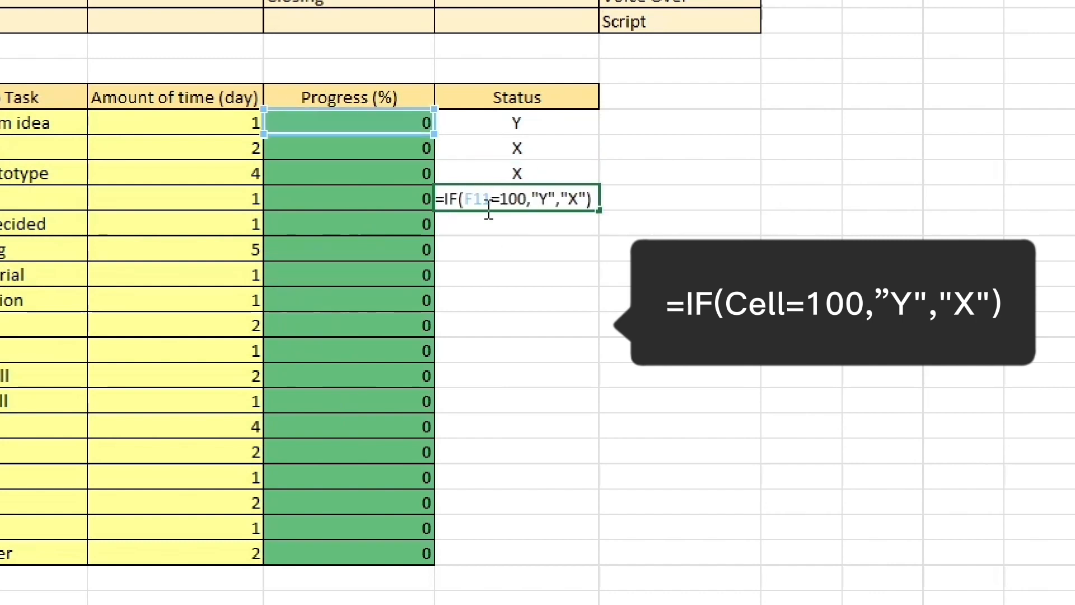
{"action": "double_click", "coordinate": [478, 201]}
{"action": "left_click", "coordinate": [316, 177]}
{"action": "key", "text": "Return"}
- Add the IF status formula to G15 and G16, adjusting G15's reference and making G16 test F15
{"action": "type", "text": "=IF(F11=100,\"Y\",\"X\")"}
{"action": "double_click", "coordinate": [513, 226]}
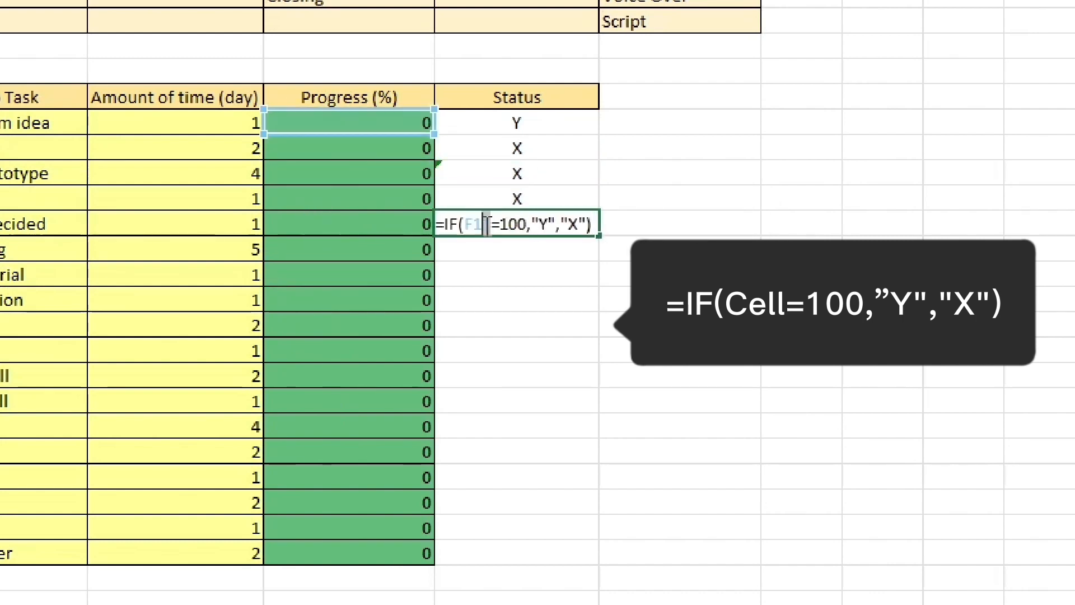
{"action": "key", "text": "Return"}
{"action": "key", "text": "ctrl+v"}
{"action": "double_click", "coordinate": [564, 252]}
{"action": "double_click", "coordinate": [475, 250]}
{"action": "left_click", "coordinate": [344, 221]}
{"action": "key", "text": "Return"}
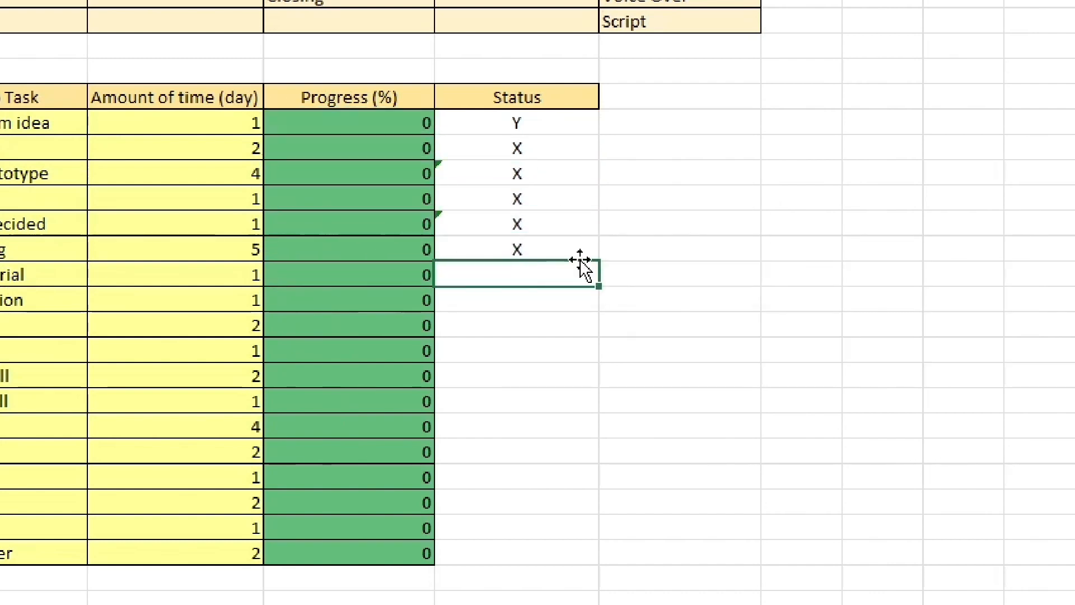
- Add the IF status formula to G17 and G18, making G17 test F16 and editing G18's cell reference
{"action": "type", "text": "=IF(F11=100,\"Y\",\"X\")"}
{"action": "double_click", "coordinate": [562, 274]}
{"action": "double_click", "coordinate": [476, 275]}
{"action": "left_click", "coordinate": [342, 249]}
{"action": "key", "text": "Return"}
{"action": "type", "text": "=IF(F11=100,\"Y\",\"X\")"}
{"action": "double_click", "coordinate": [557, 300]}
{"action": "double_click", "coordinate": [477, 300]}
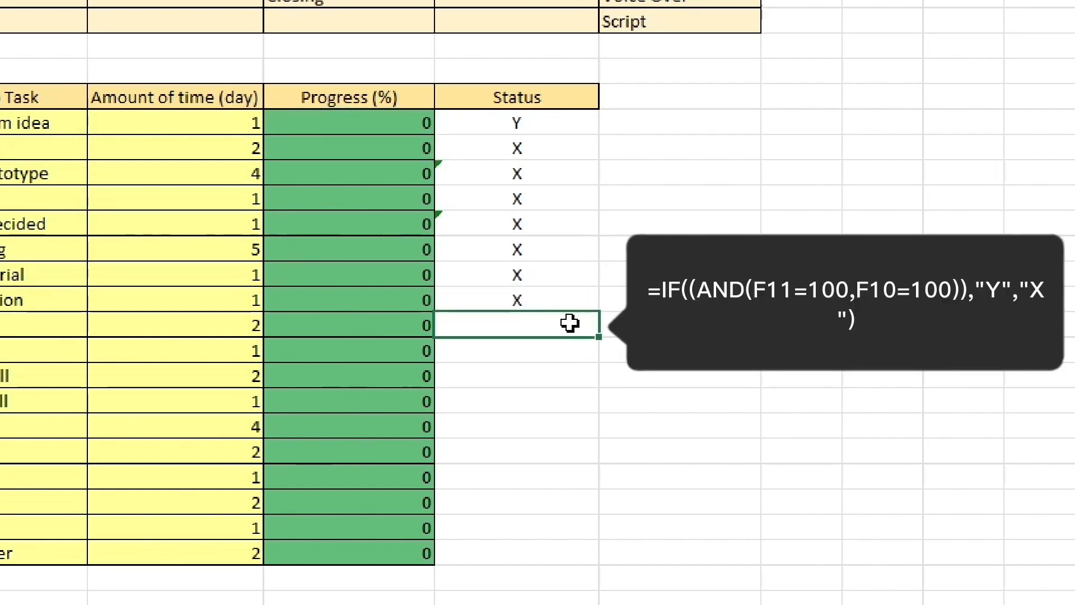
- Add the IF status formula to G19 and G20, making G19 test F18 and adjusting G20's reference
{"action": "key", "text": "ctrl+v"}
{"action": "double_click", "coordinate": [570, 323]}
{"action": "double_click", "coordinate": [477, 325]}
{"action": "left_click", "coordinate": [344, 300]}
{"action": "key", "text": "Return"}
{"action": "key", "text": "ctrl+v"}
{"action": "double_click", "coordinate": [504, 353]}
{"action": "double_click", "coordinate": [487, 346]}
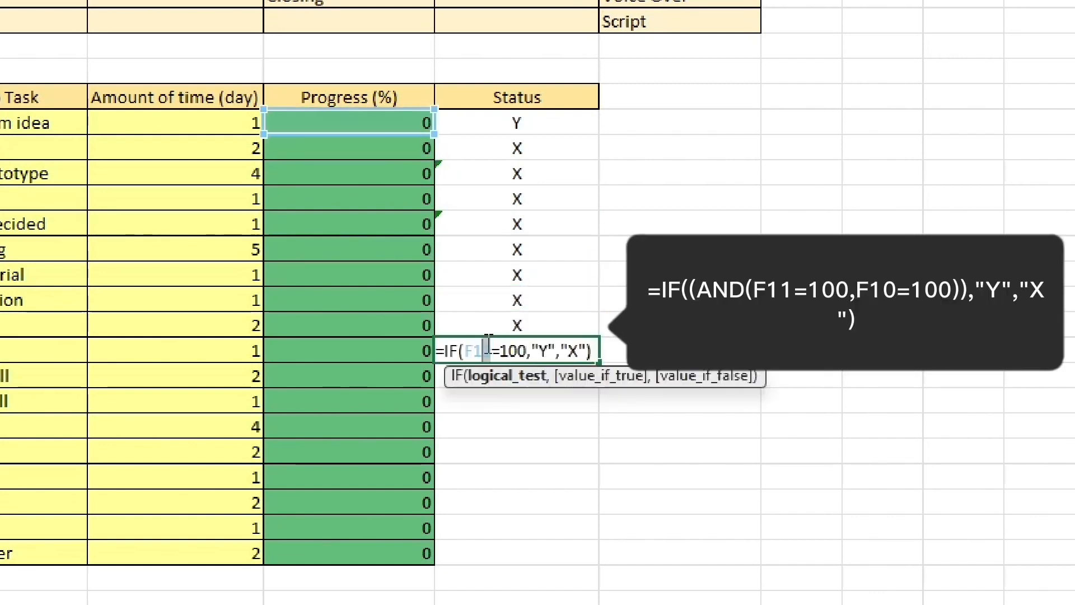
{"action": "key", "text": "Down"}
{"action": "key", "text": "Return"}
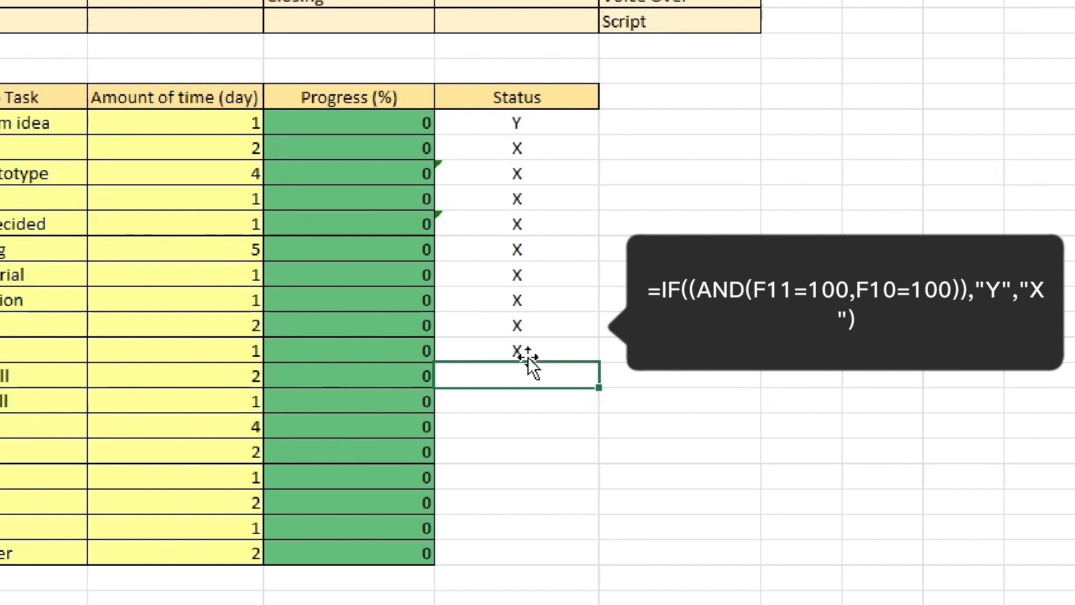
- Add the IF status formula to G21 and G22, making G21 test F13 for 100
{"action": "key", "text": "ctrl+v"}
{"action": "double_click", "coordinate": [456, 377]}
{"action": "double_click", "coordinate": [477, 376]}
{"action": "left_click", "coordinate": [274, 176]}
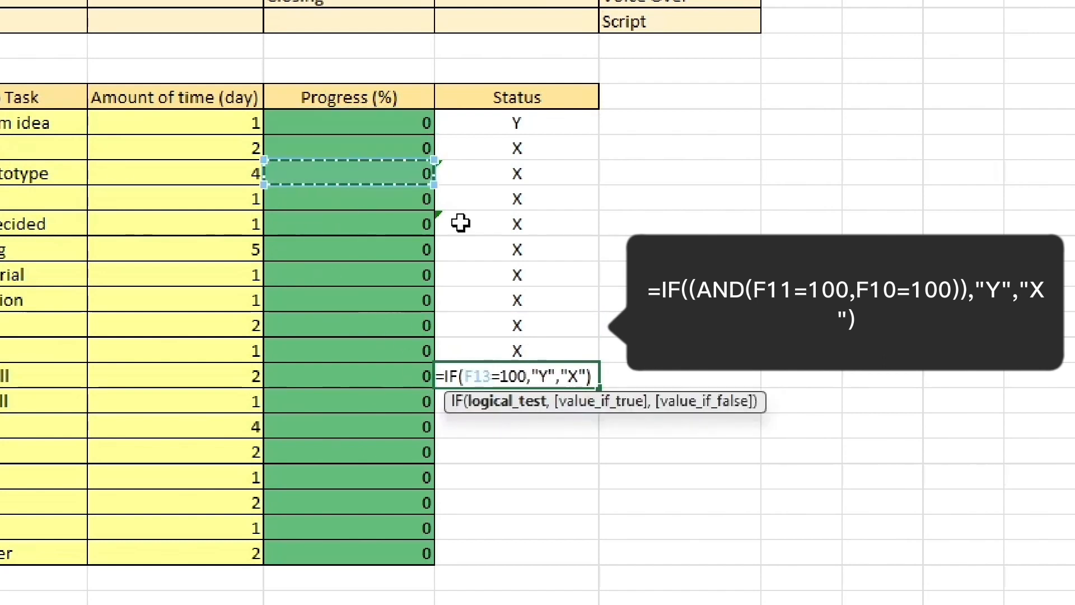
{"action": "key", "text": "Return"}
{"action": "key", "text": "ctrl+v"}
{"action": "double_click", "coordinate": [456, 402]}
{"action": "key", "text": "Return"}
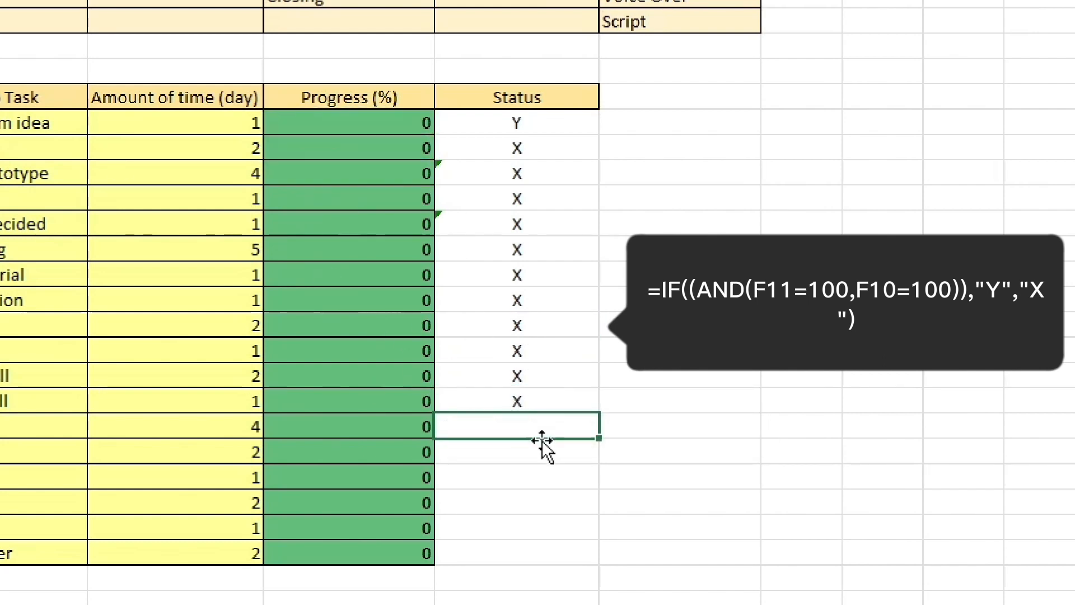
- Paste the IF status formula into G23 and clear its logical test, leaving =IF(,"Y","X")
{"action": "key", "text": "ctrl+v"}
{"action": "double_click", "coordinate": [495, 428]}
{"action": "type", "text": "1"}
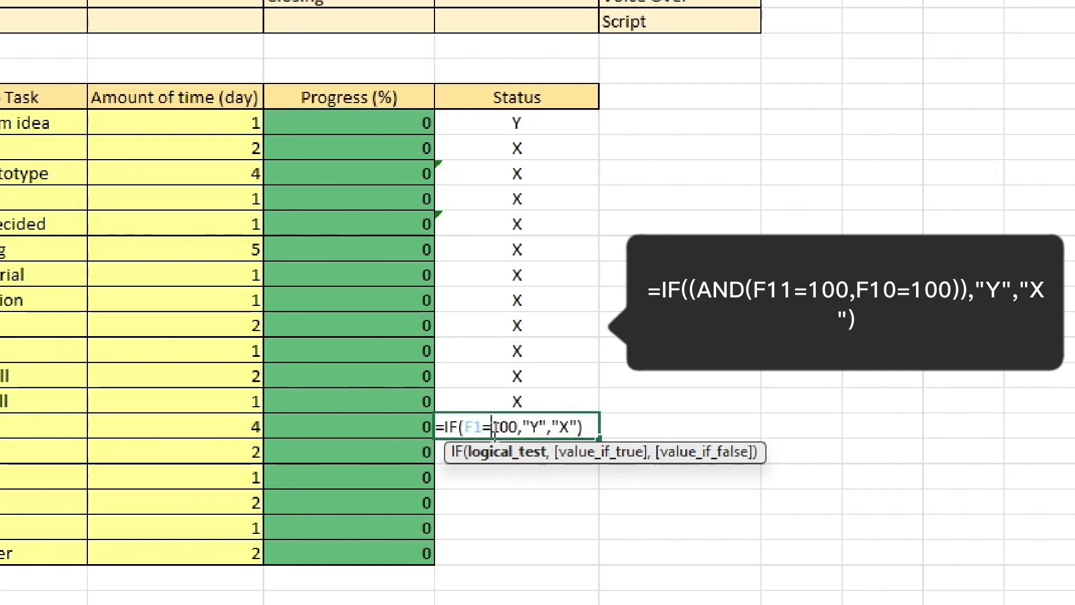
{"action": "key", "text": "Left"}
{"action": "key", "text": "Left"}
{"action": "key", "text": "Left"}
{"action": "key", "text": "Left"}
{"action": "key", "text": "Left"}
{"action": "key", "text": "Left"}
{"action": "key", "text": "Left"}
{"action": "key", "text": "Left"}
{"action": "key", "text": "Left"}
{"action": "key", "text": "BackSpace"}
{"action": "key", "text": "BackSpace"}
{"action": "key", "text": "BackSpace"}
{"action": "key", "text": "BackSpace"}
{"action": "key", "text": "BackSpace"}
{"action": "key", "text": "BackSpace"}
{"action": "key", "text": "BackSpace"}
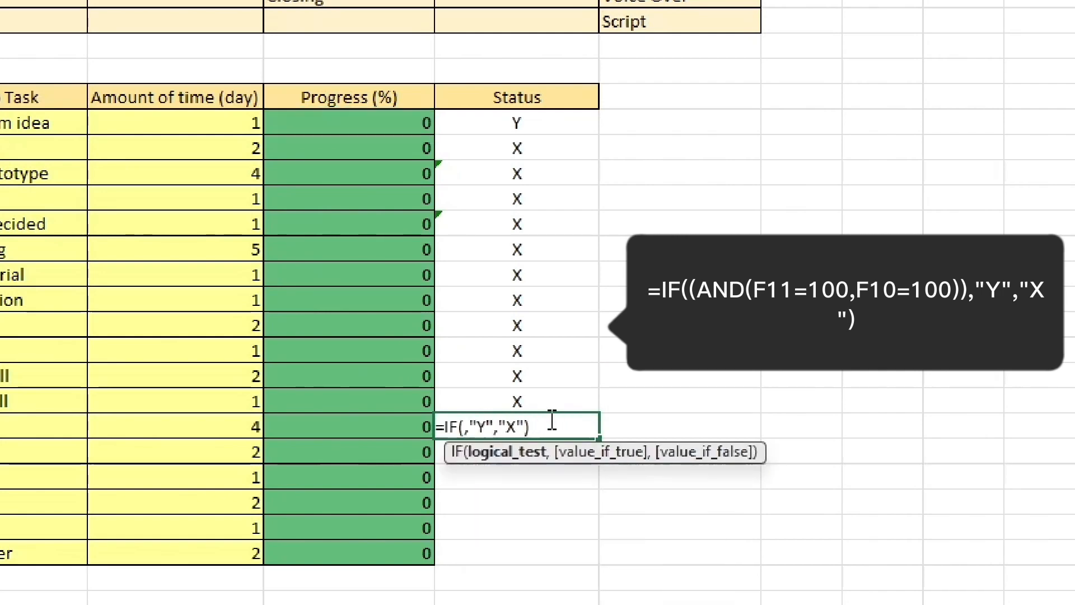
- Complete G23 as =IF((AND(F28=100,F22=100)),"Y","X")
{"action": "type", "text": "()"}
{"action": "key", "text": "Left"}
{"action": "type", "text": "AND()"}
{"action": "key", "text": "Left"}
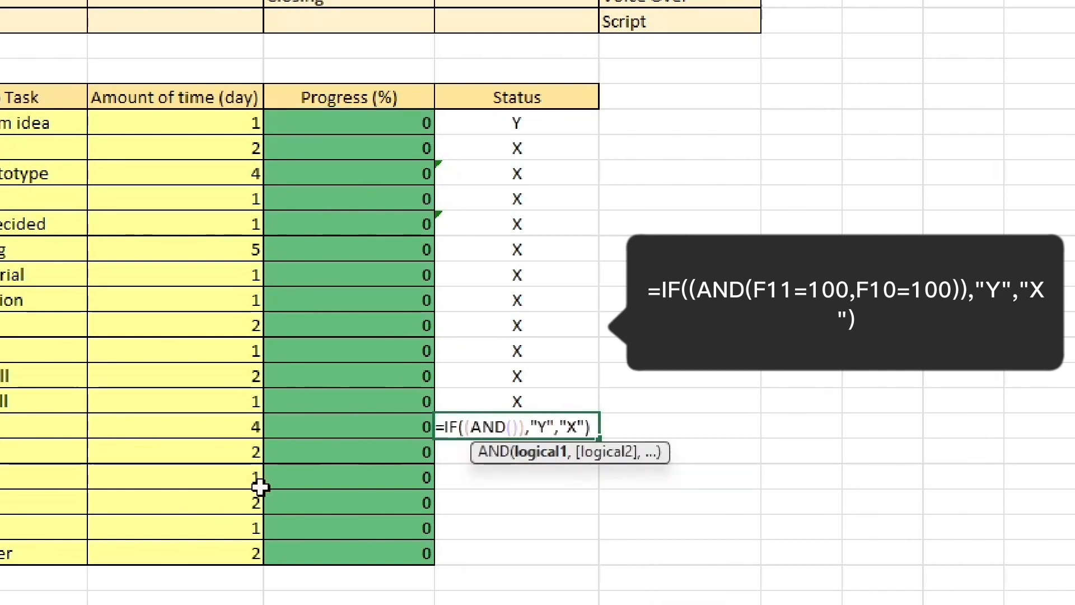
{"action": "left_click", "coordinate": [329, 549]}
{"action": "type", "text": "=100,"}
{"action": "left_click", "coordinate": [308, 401]}
{"action": "type", "text": "=100,"}
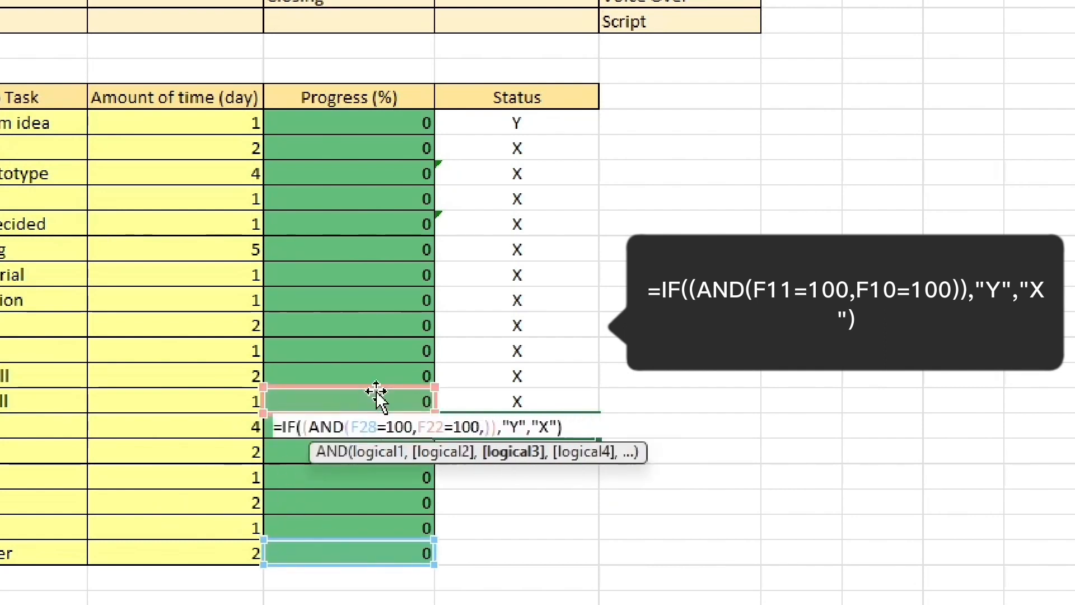
{"action": "type", "text": "q"}
{"action": "key", "text": "BackSpace"}
{"action": "key", "text": "BackSpace"}
{"action": "key", "text": "Return"}
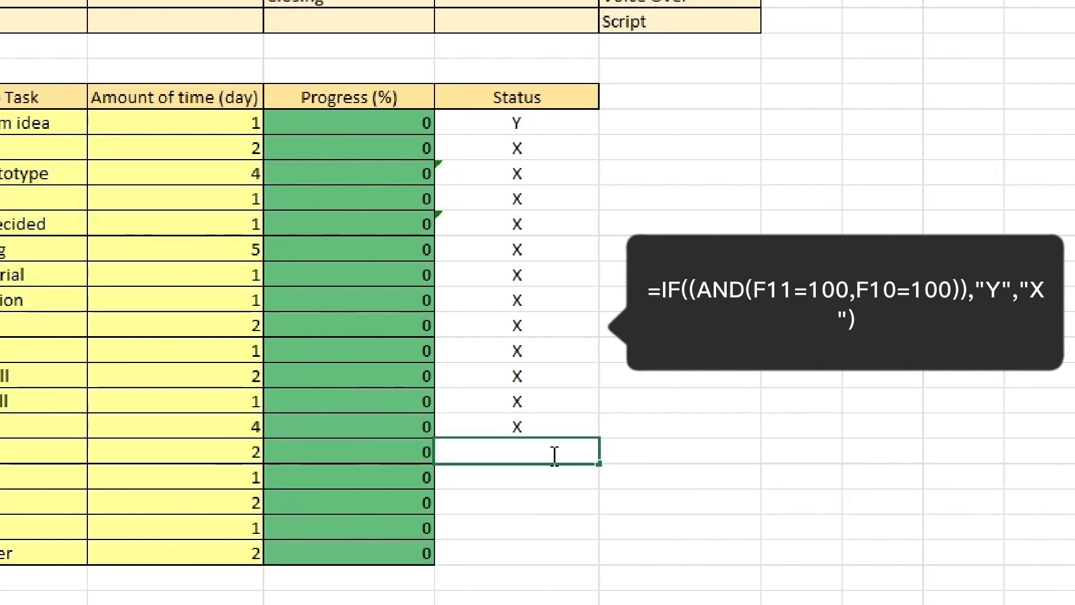
- Enter the status formula =IF(F12=100,"Y","X") in G24
{"action": "double_click", "coordinate": [555, 456]}
{"action": "type", "text": "=IF(F11=100,\"Y\",\"X\")"}
{"action": "left_click", "coordinate": [492, 453]}
{"action": "key", "text": "BackSpace"}
{"action": "type", "text": "2"}
{"action": "key", "text": "Return"}
- Add the IF status formula to G25 and G26, making each one test F12 for 100
{"action": "type", "text": "=IF(F11=100,\"Y\",\"X\")"}
{"action": "left_click", "coordinate": [493, 470]}
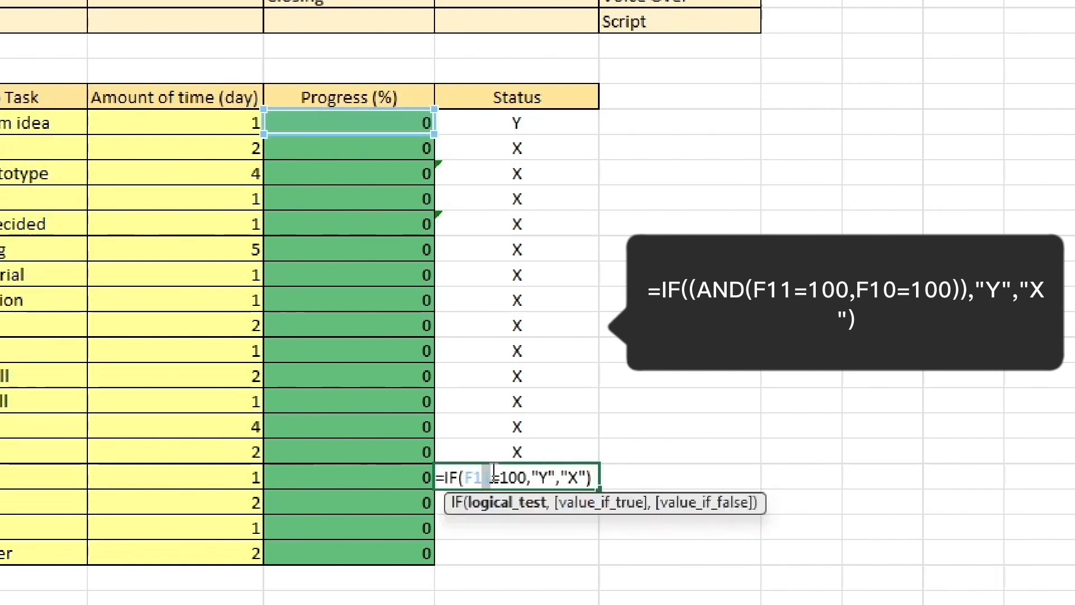
{"action": "type", "text": "2"}
{"action": "key", "text": "Return"}
{"action": "double_click", "coordinate": [504, 501]}
{"action": "type", "text": "=IF(F11=100,\"Y\",\"X\")"}
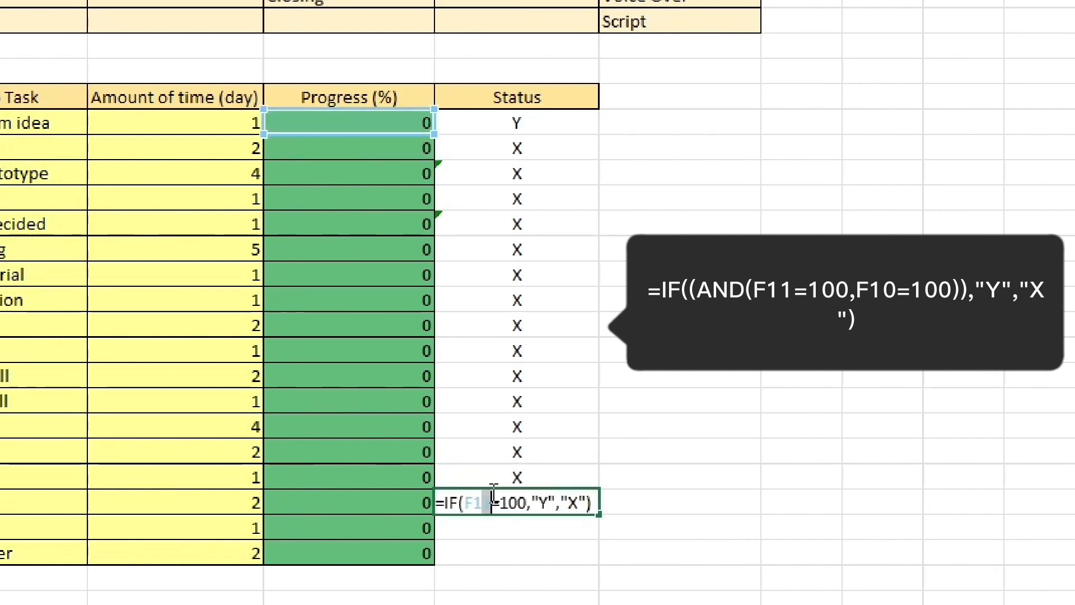
{"action": "type", "text": "2"}
{"action": "key", "text": "Return"}
- Add the IF status formula to G27 and G28, and give status cells G11:G28 borders and a light yellow fill
{"action": "type", "text": "=IF(F11=100,\"Y\",\"X\")"}
{"action": "double_click", "coordinate": [504, 525]}
{"action": "left_click_drag", "start_coordinate": [482, 527], "coordinate": [472, 553]}
{"action": "type", "text": "2"}
{"action": "key", "text": "Return"}
{"action": "double_click", "coordinate": [495, 557]}
{"action": "type", "text": "=IF(F11=100,\"Y\",\"X\")"}
{"action": "type", "text": "28"}
{"action": "key", "text": "Return"}
{"action": "left_click_drag", "start_coordinate": [521, 124], "coordinate": [544, 553]}
- Enter the header "Min day needed (day)" in H10 and widen column H to fit it
{"action": "left_click", "coordinate": [661, 102]}
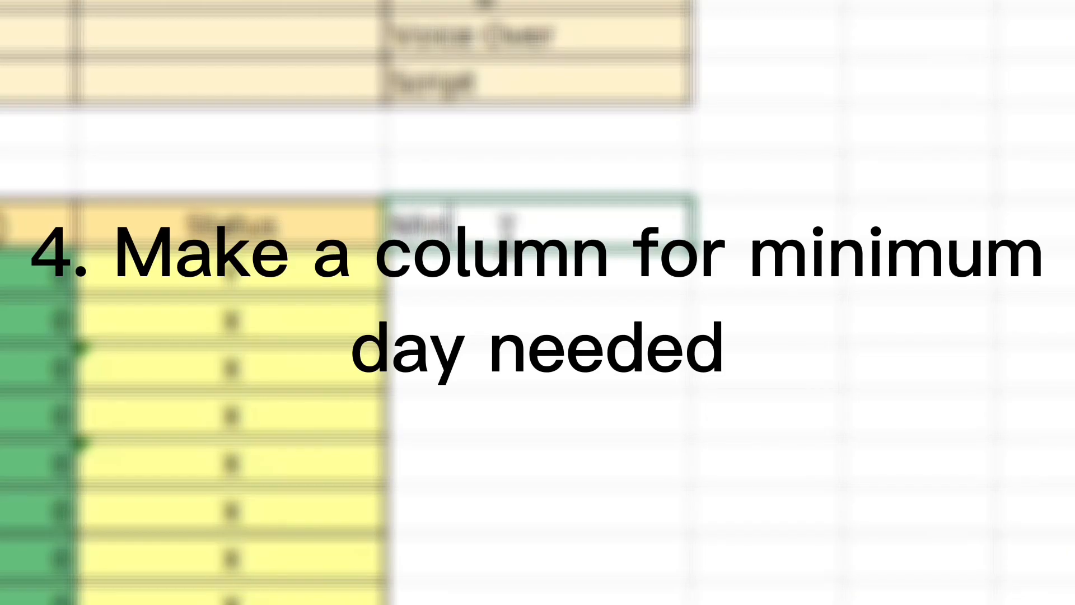
{"action": "type", "text": "day needed ("}
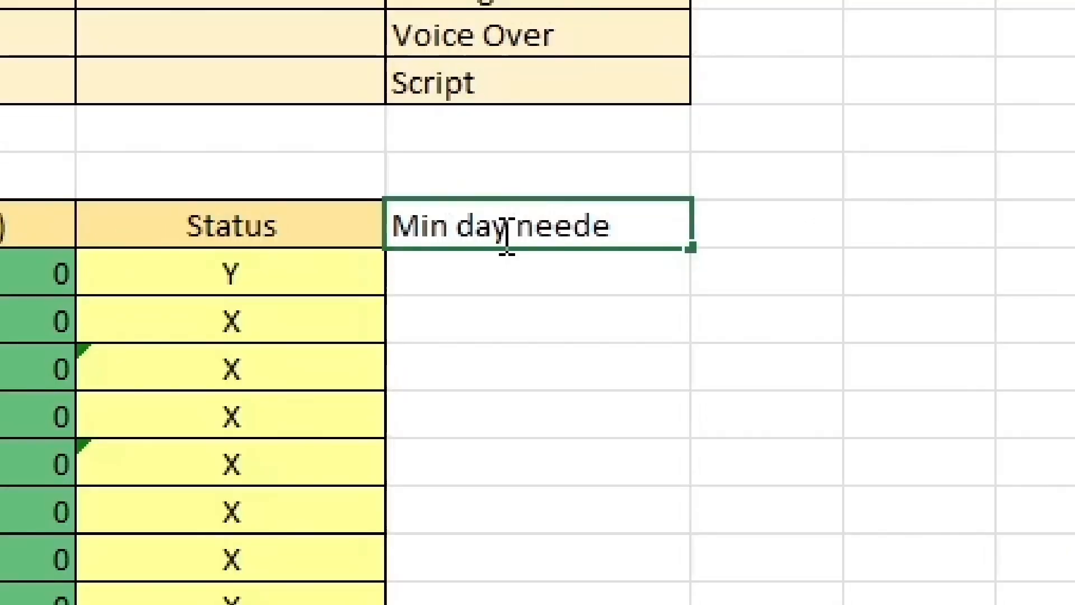
{"action": "key", "text": "Left"}
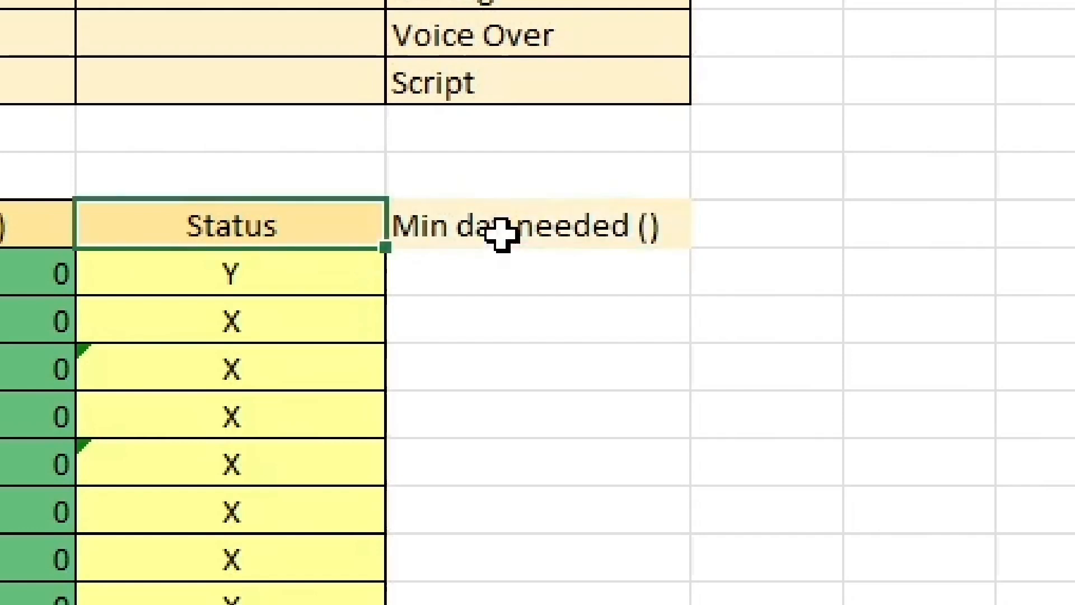
{"action": "left_click", "coordinate": [502, 234]}
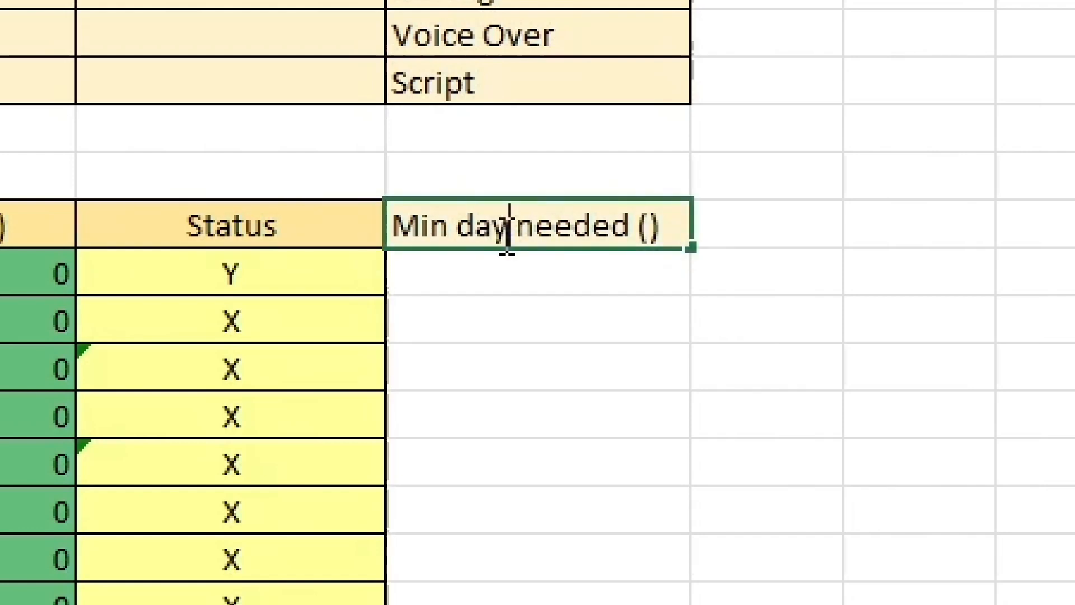
{"action": "double_click", "coordinate": [648, 227]}
{"action": "type", "text": "da"}
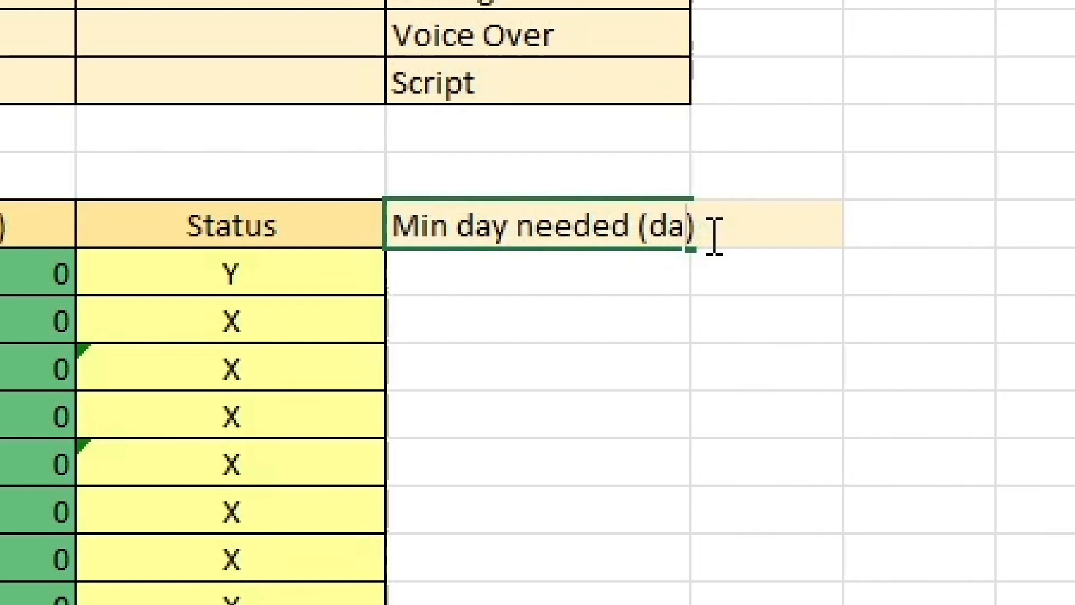
{"action": "type", "text": "y"}
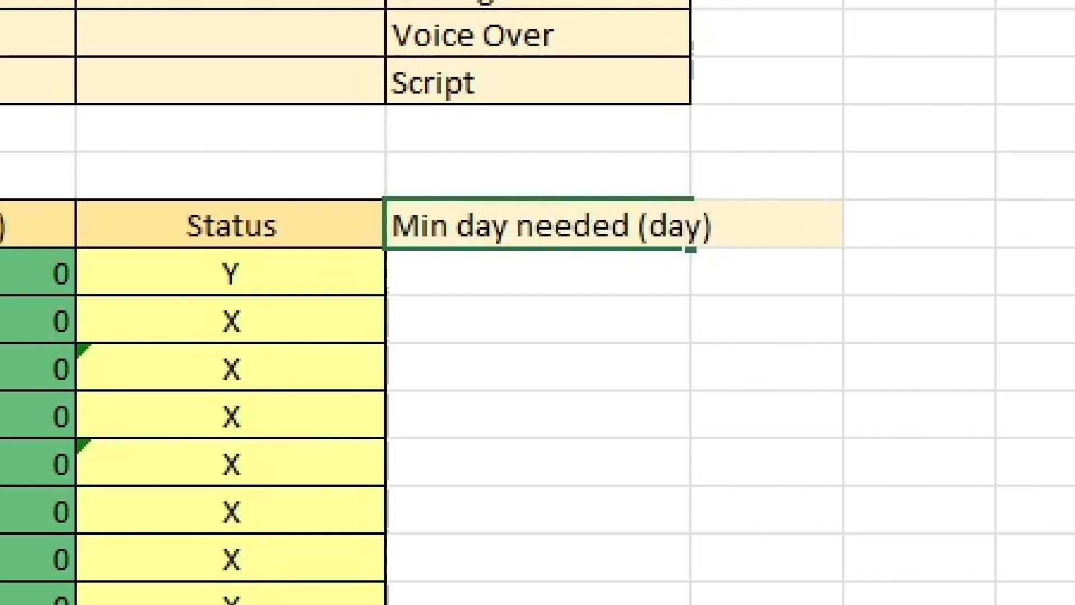
{"action": "left_click", "coordinate": [694, 1]}
{"action": "left_click_drag", "start_coordinate": [690, 1], "coordinate": [719, 1]}
- Enter the minimum-day formula =IF(F11=100,"0","1") in H11 for the Brainstorm idea task
{"action": "left_click", "coordinate": [591, 257]}
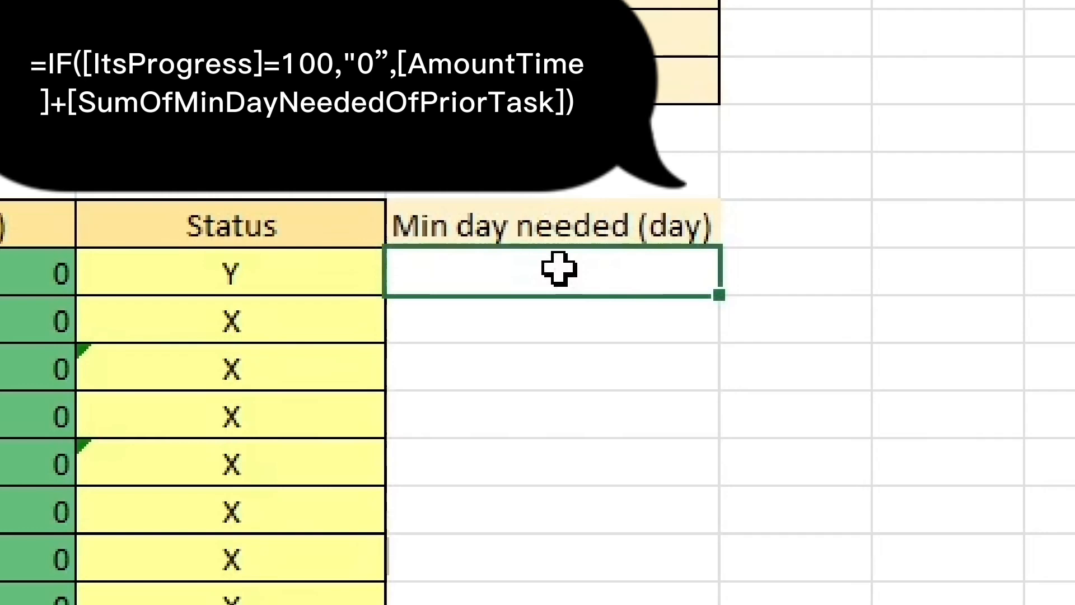
{"action": "type", "text": "=IF(F11=100"}
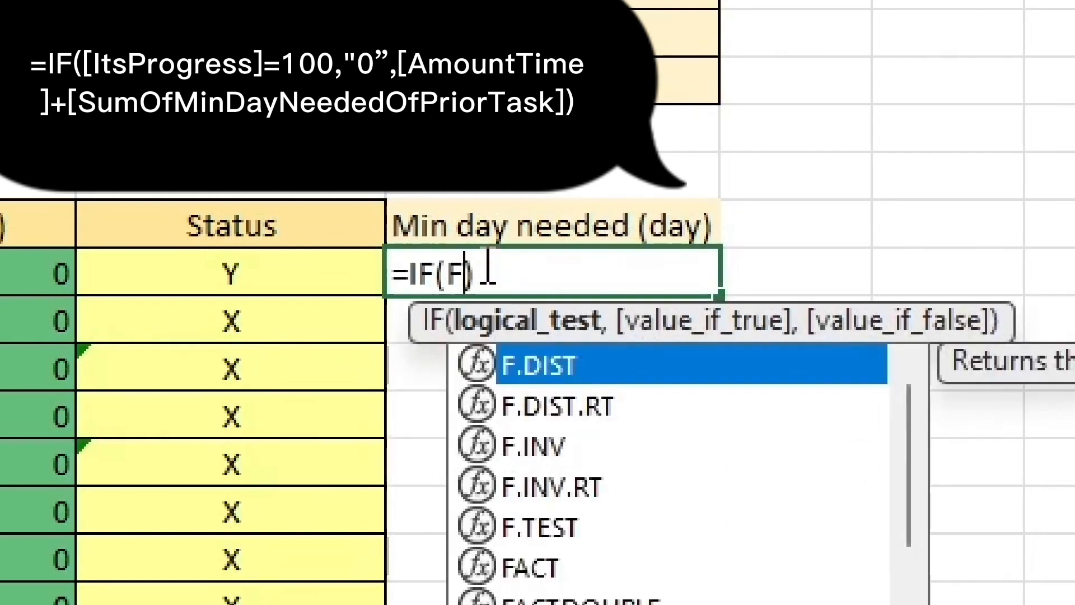
{"action": "type", "text": ",\"0\",\"\""}
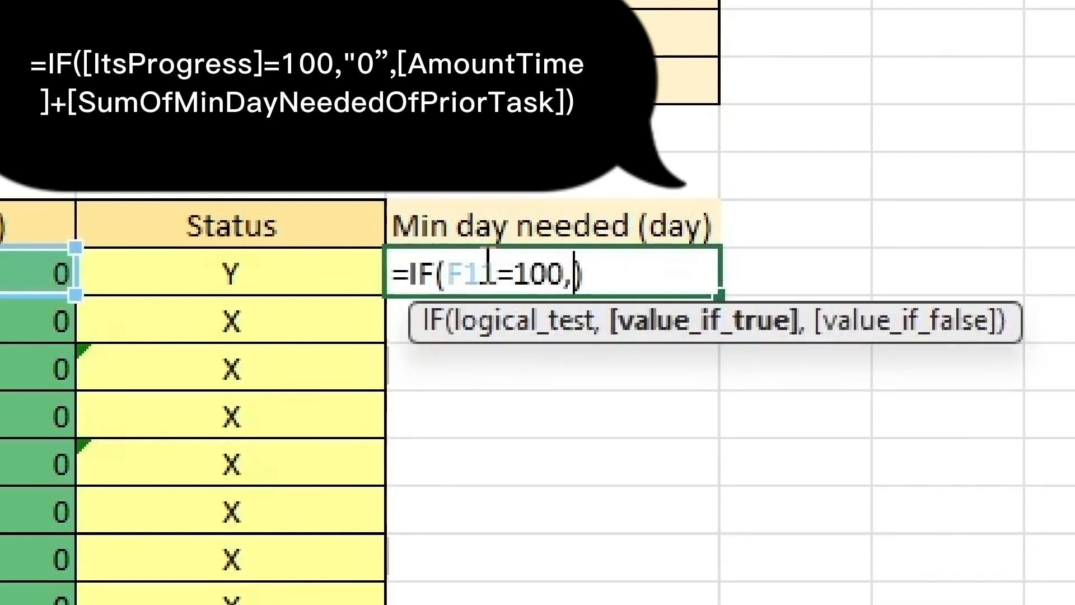
{"action": "type", "text": "1"}
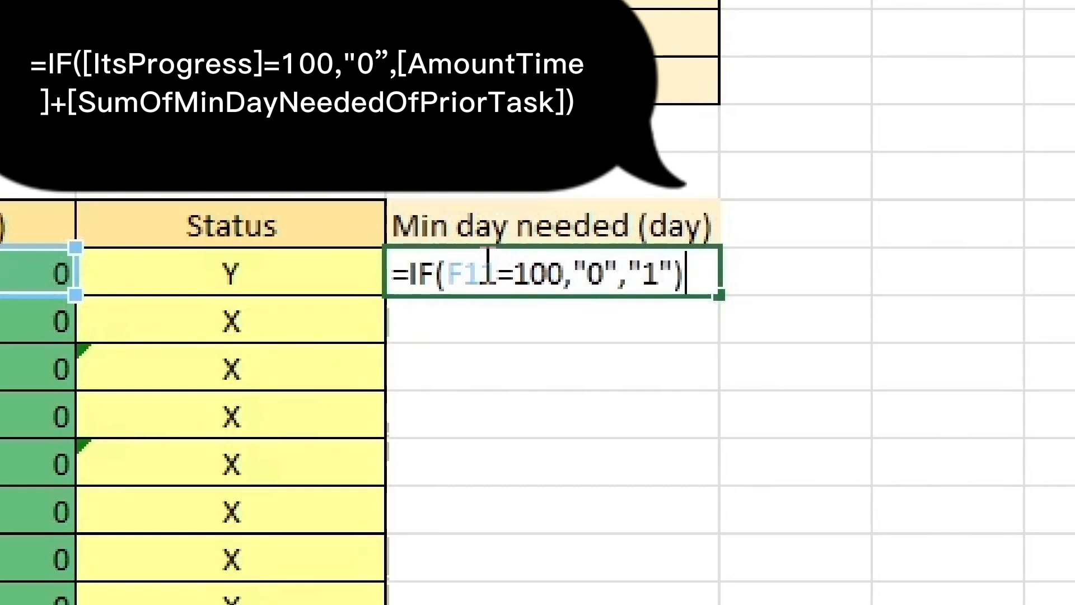
{"action": "key", "text": "Return"}
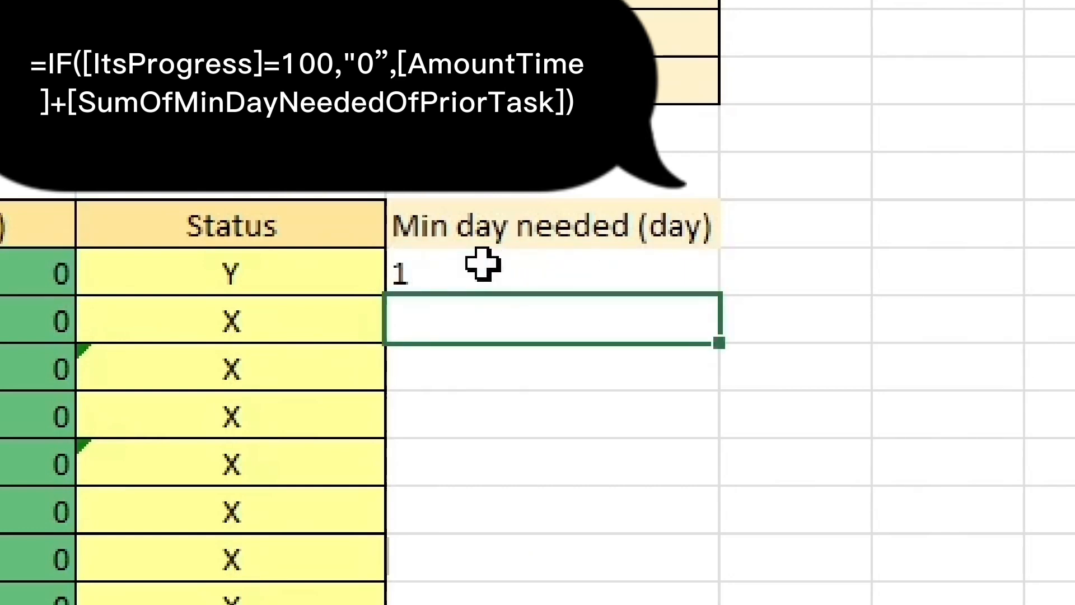
- Put a placeholder X in H12 and copy the full formula text from H11
{"action": "type", "text": "X"}
{"action": "double_click", "coordinate": [521, 274]}
{"action": "left_click_drag", "start_coordinate": [692, 274], "coordinate": [393, 274]}
{"action": "key", "text": "ctrl+c"}
{"action": "right_click", "coordinate": [512, 278]}
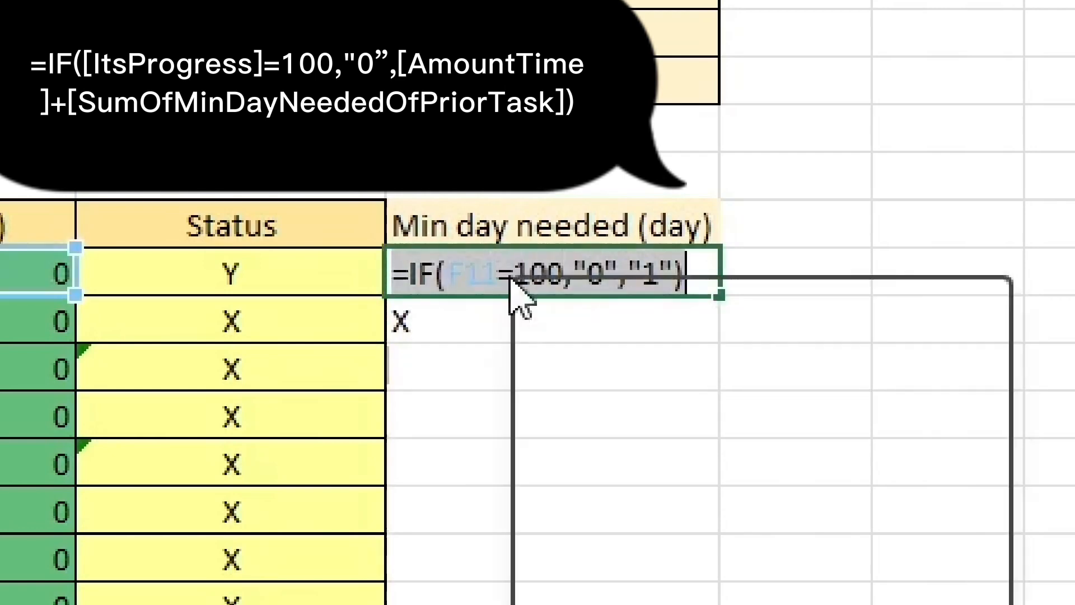
{"action": "left_click", "coordinate": [560, 362]}
- Replace the content of H12 with the copied formula, edited to =IF(F12=100,"0",E12+H11)
{"action": "left_click", "coordinate": [507, 323]}
{"action": "key", "text": "Escape"}
{"action": "double_click", "coordinate": [506, 323]}
{"action": "left_click_drag", "start_coordinate": [692, 322], "coordinate": [393, 322]}
{"action": "key", "text": "ctrl+v"}
{"action": "left_click_drag", "start_coordinate": [495, 322], "coordinate": [481, 322]}
{"action": "type", "text": "2"}
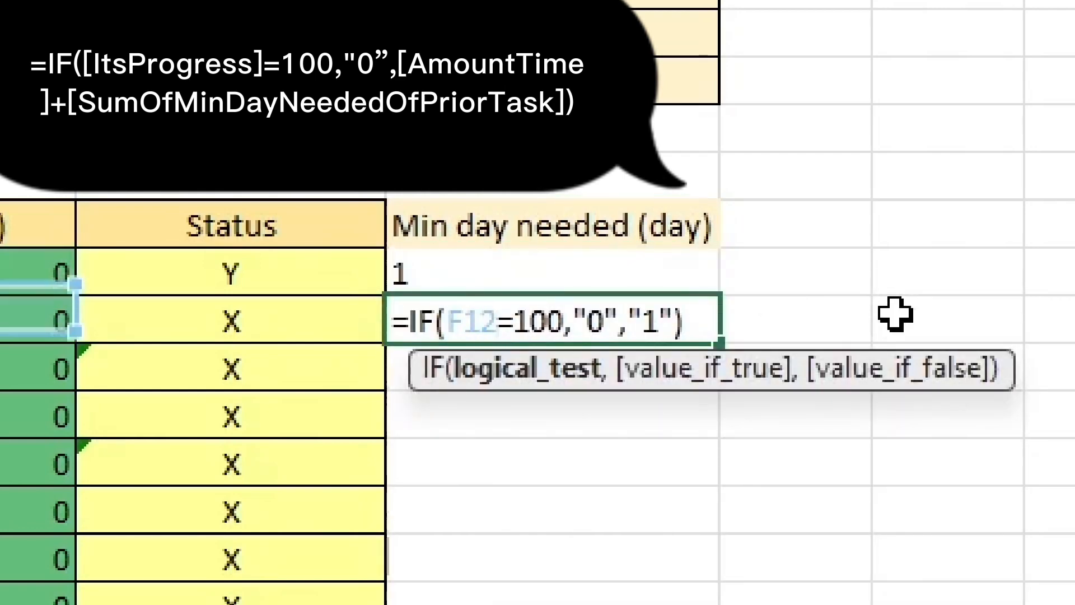
{"action": "left_click_drag", "start_coordinate": [686, 320], "coordinate": [630, 322]}
{"action": "type", "text": "E12"}
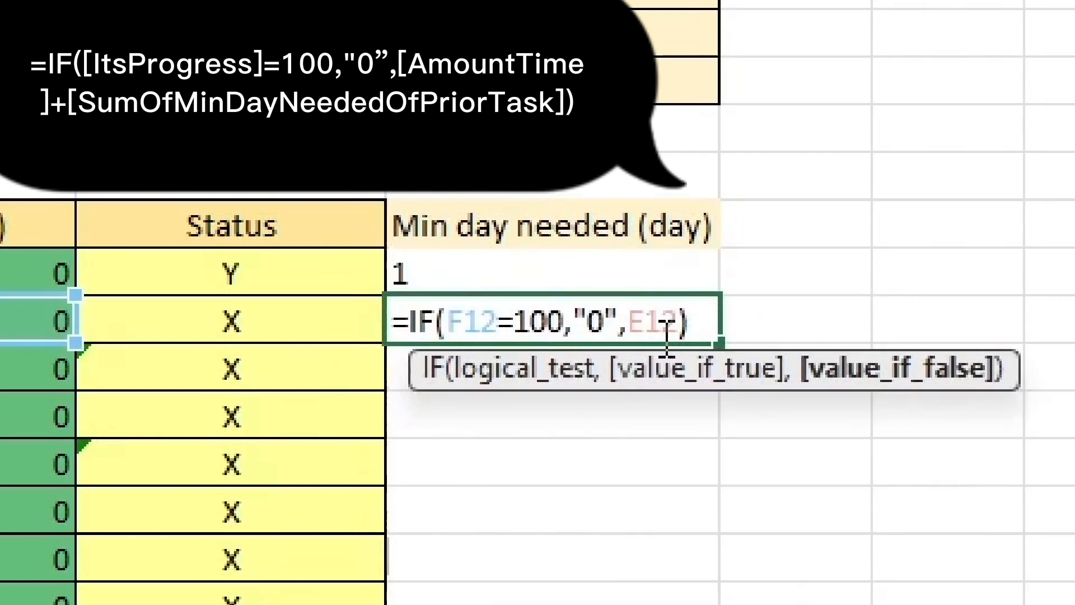
{"action": "type", "text": "+H11"}
{"action": "key", "text": "Return"}
- Center the contents of the minimum-day cells H11:H28
{"action": "double_click", "coordinate": [660, 333]}
{"action": "left_click", "coordinate": [544, 238]}
{"action": "left_click_drag", "start_coordinate": [545, 271], "coordinate": [545, 602]}
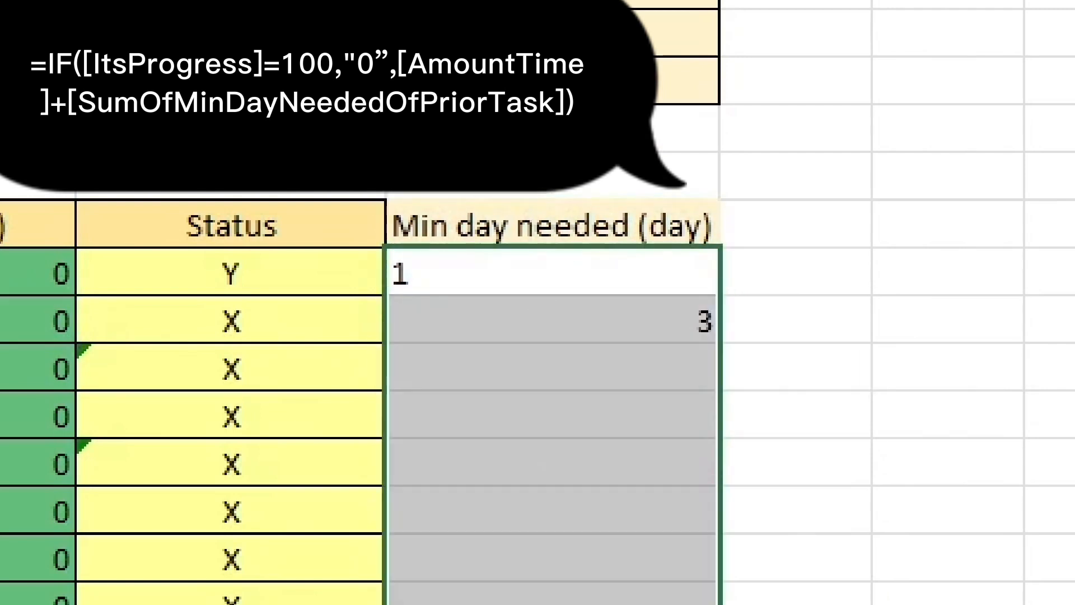
- Paste the IF formula into H13, testing F13 for 100 and otherwise adding E13 to the prerequisite task's minimum days
{"action": "left_click", "coordinate": [648, 391]}
{"action": "key", "text": "ctrl+v"}
{"action": "double_click", "coordinate": [510, 364]}
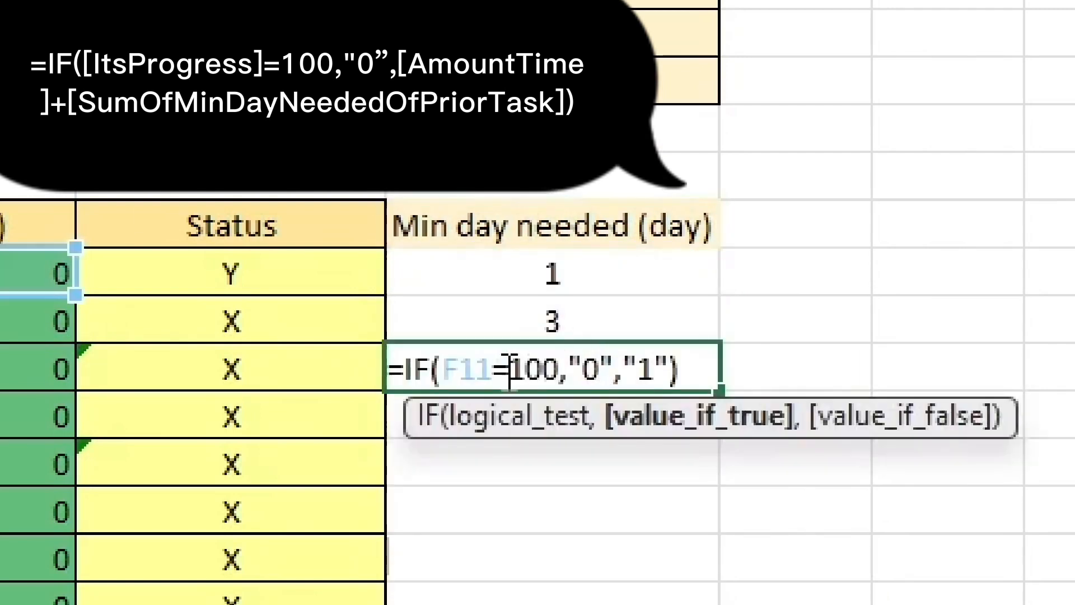
{"action": "left_click_drag", "start_coordinate": [495, 371], "coordinate": [480, 371]}
{"action": "type", "text": "3"}
{"action": "left_click_drag", "start_coordinate": [613, 369], "coordinate": [574, 367]}
{"action": "left_click_drag", "start_coordinate": [669, 374], "coordinate": [647, 374]}
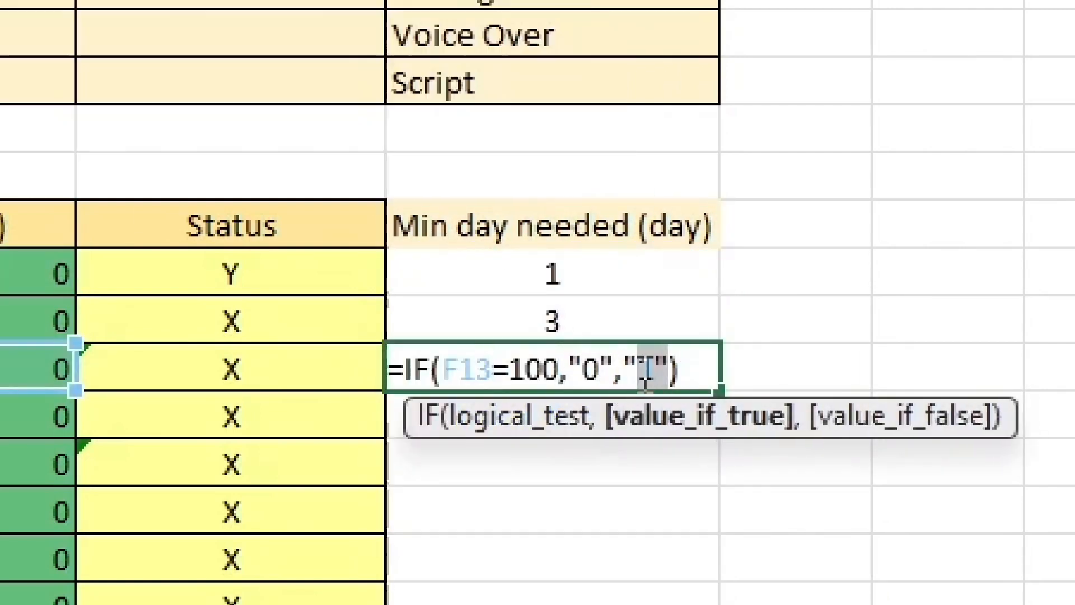
{"action": "type", "text": "E13+H12"}
{"action": "key", "text": "Return"}
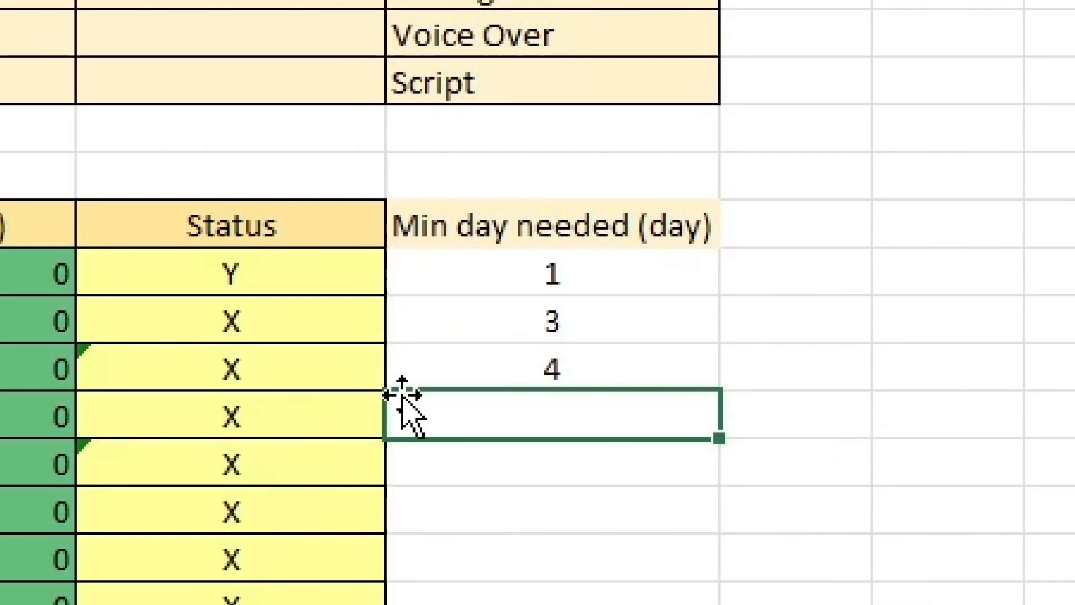
- Paste the IF formula into H14 and make it test F14 for 100
{"action": "key", "text": "ctrl+v"}
{"action": "double_click", "coordinate": [515, 416]}
{"action": "left_click", "coordinate": [486, 416]}
{"action": "left_click_drag", "start_coordinate": [475, 415], "coordinate": [496, 416]}
{"action": "type", "text": "4"}
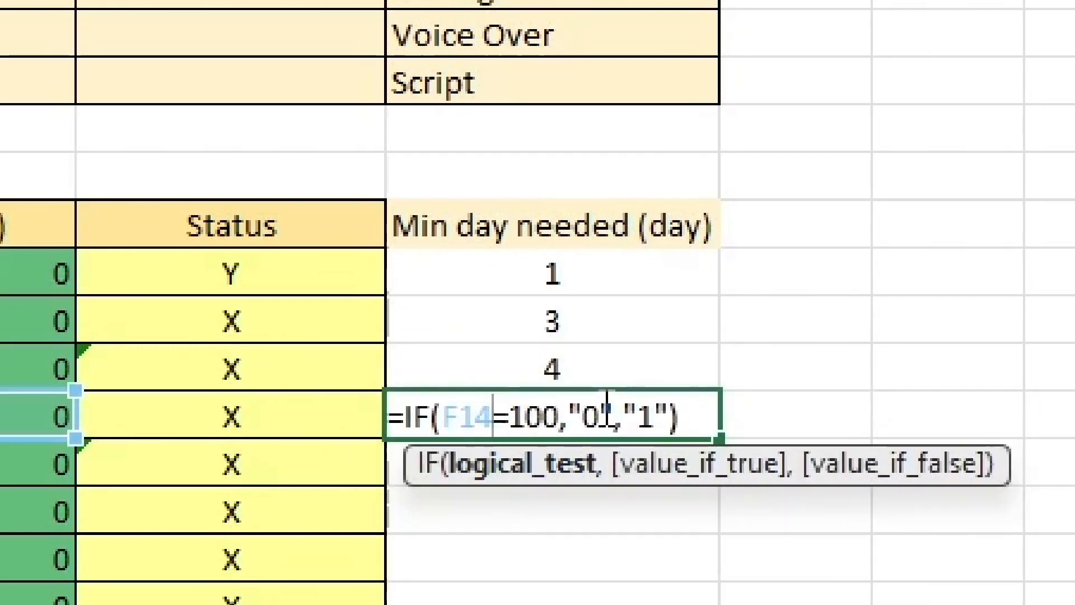
{"action": "left_click", "coordinate": [610, 415]}
{"action": "left_click_drag", "start_coordinate": [644, 417], "coordinate": [664, 414]}
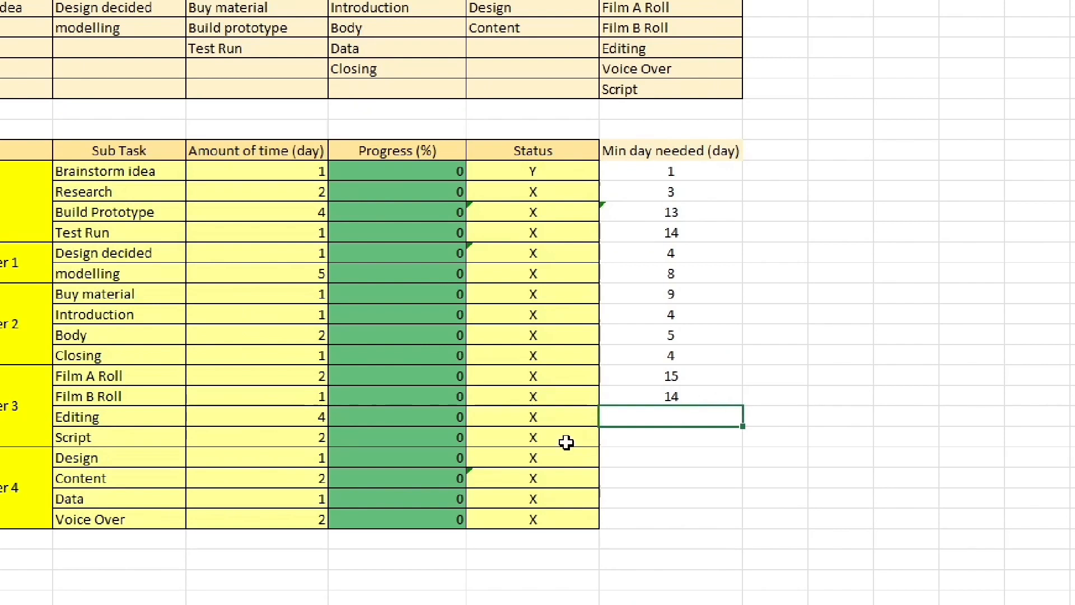
- Paste the IF formula into H23, make it test F23 for 100, and replace its false value with E23+H28
{"action": "type", "text": "(F11=100,\"0\",\"1\")"}
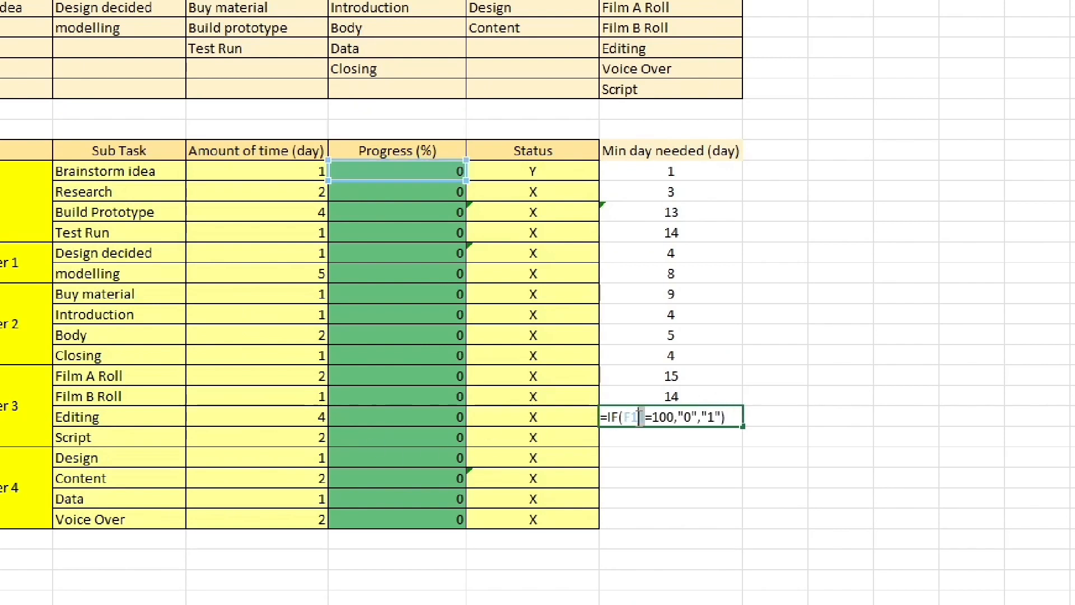
{"action": "left_click_drag", "start_coordinate": [640, 417], "coordinate": [631, 417]}
{"action": "type", "text": "23"}
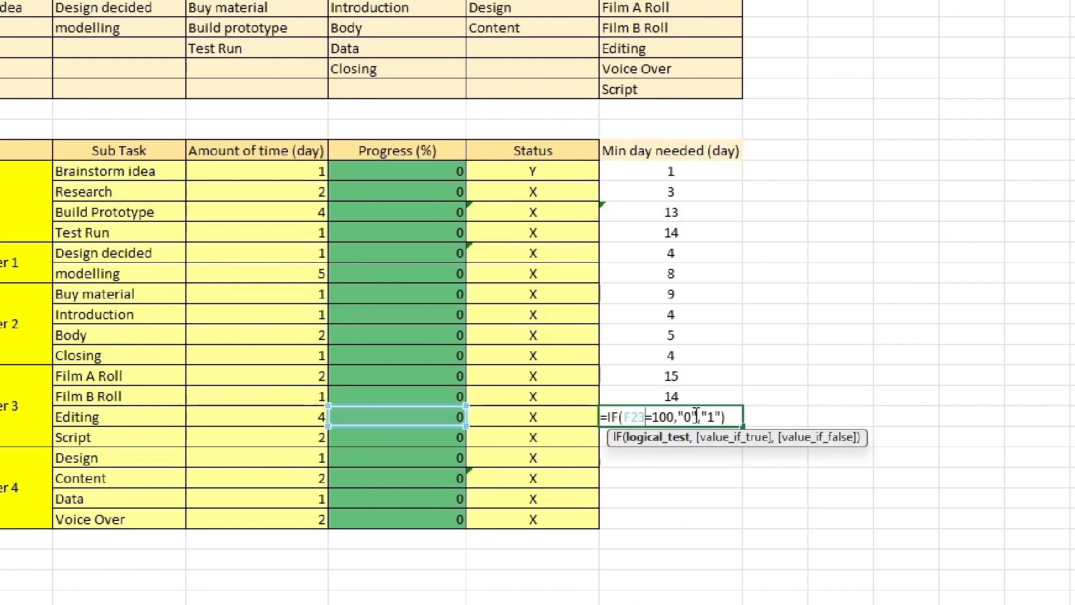
{"action": "left_click_drag", "start_coordinate": [697, 414], "coordinate": [721, 421]}
{"action": "type", "text": "E23+H28"}
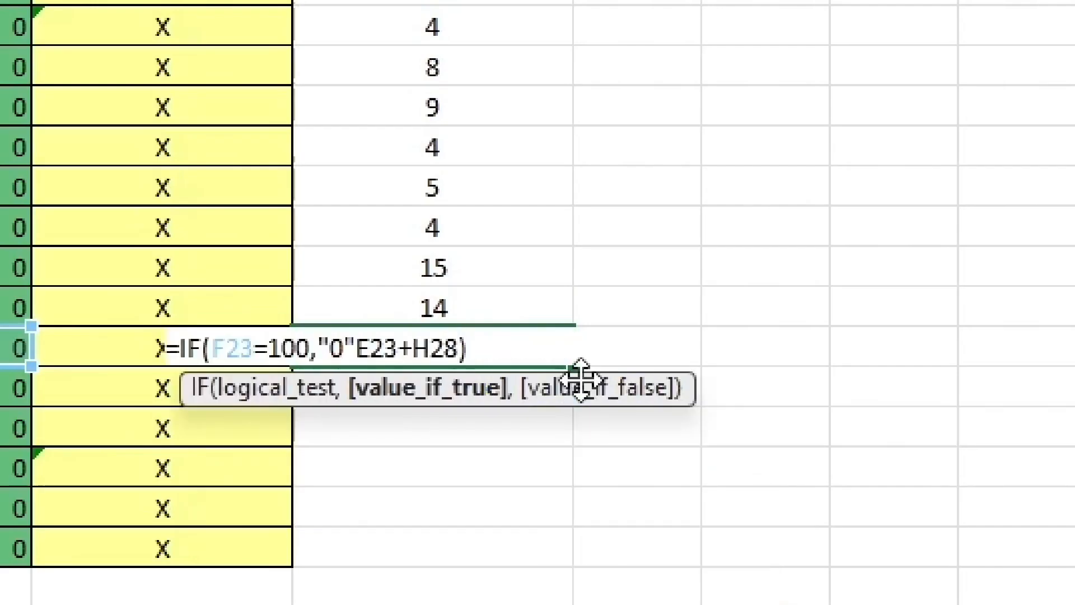
- Insert the missing comma after "0" in H23 and complete the formula as =IF(F23=100,"0",E23+H28+H22+H21)
{"action": "key", "text": "Left"}
{"action": "key", "text": "Left"}
{"action": "key", "text": "Left"}
{"action": "key", "text": "Left"}
{"action": "key", "text": "Left"}
{"action": "key", "text": "Left"}
{"action": "key", "text": "Left"}
{"action": "type", "text": ","}
{"action": "key", "text": "Right"}
{"action": "key", "text": "Right"}
{"action": "key", "text": "Right"}
{"action": "key", "text": "Right"}
{"action": "key", "text": "Right"}
{"action": "key", "text": "Right"}
{"action": "key", "text": "Right"}
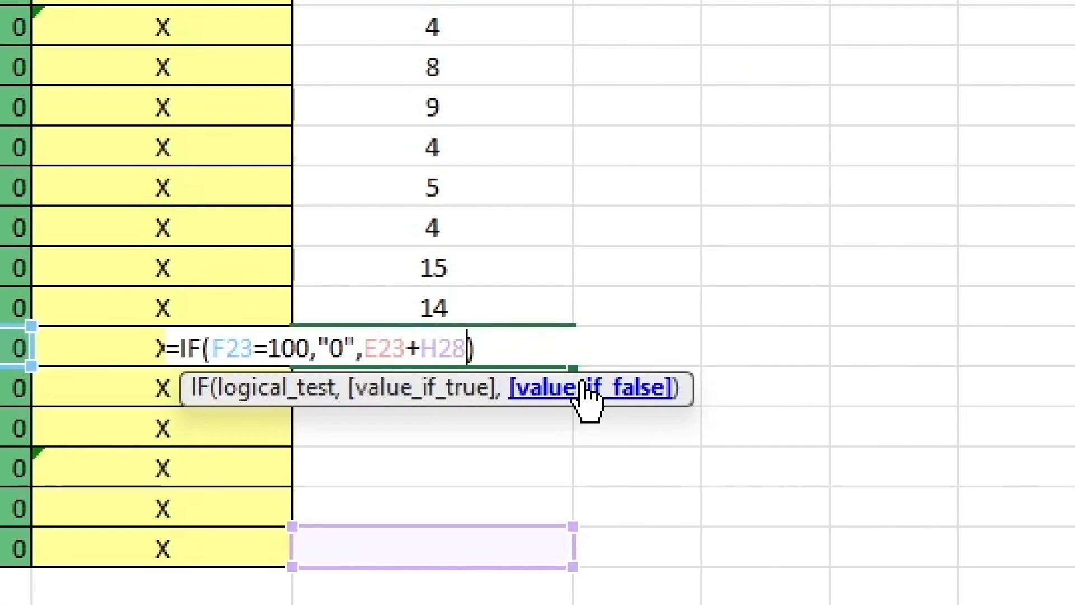
{"action": "type", "text": "+"}
{"action": "type", "text": "H22+H21"}
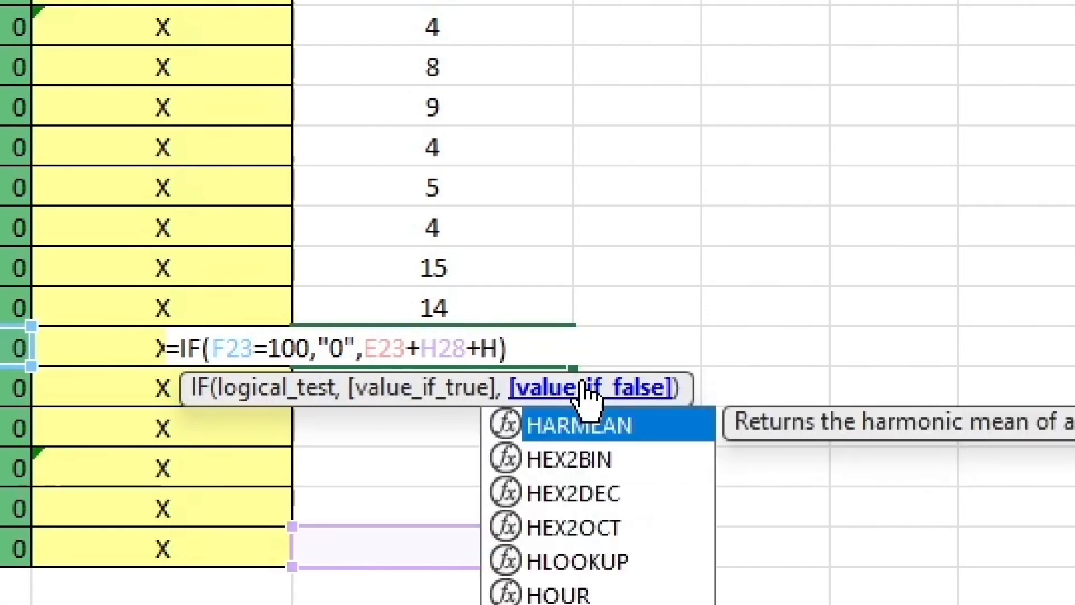
{"action": "key", "text": "Return"}
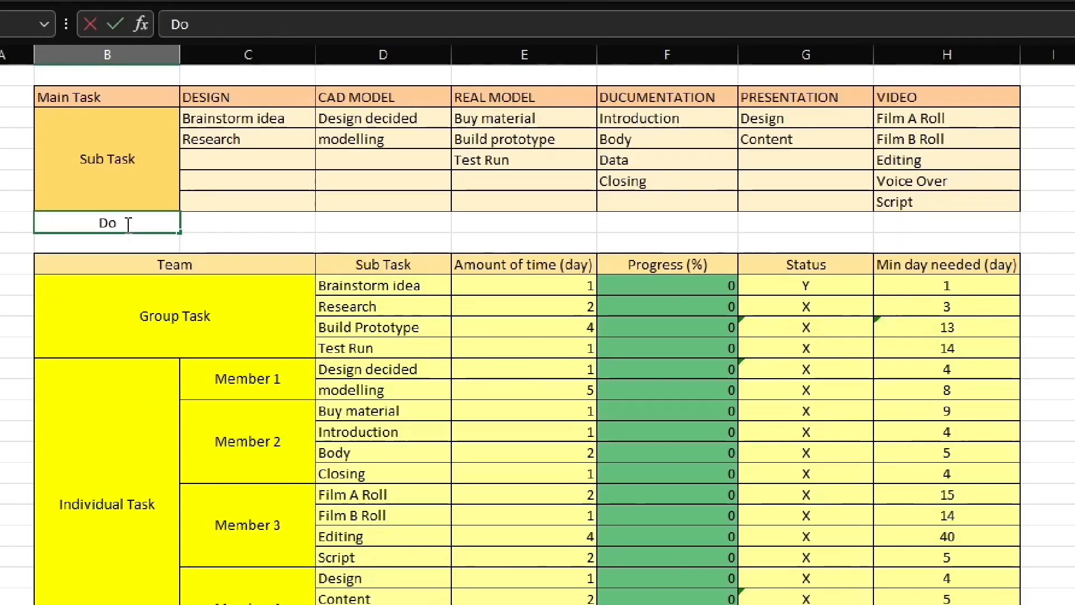
- Label B8 "Done" and fill it with the same gold shade as the Sub Task cell
{"action": "type", "text": "ne"}
{"action": "left_click", "coordinate": [207, 229]}
{"action": "left_click", "coordinate": [147, 224]}
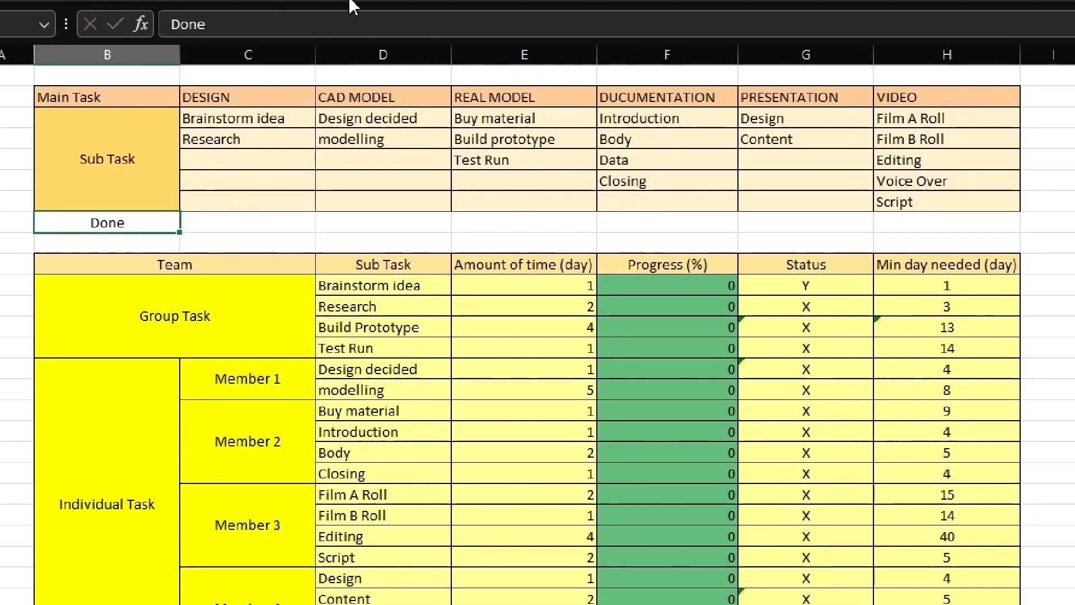
{"action": "left_click", "coordinate": [413, 2]}
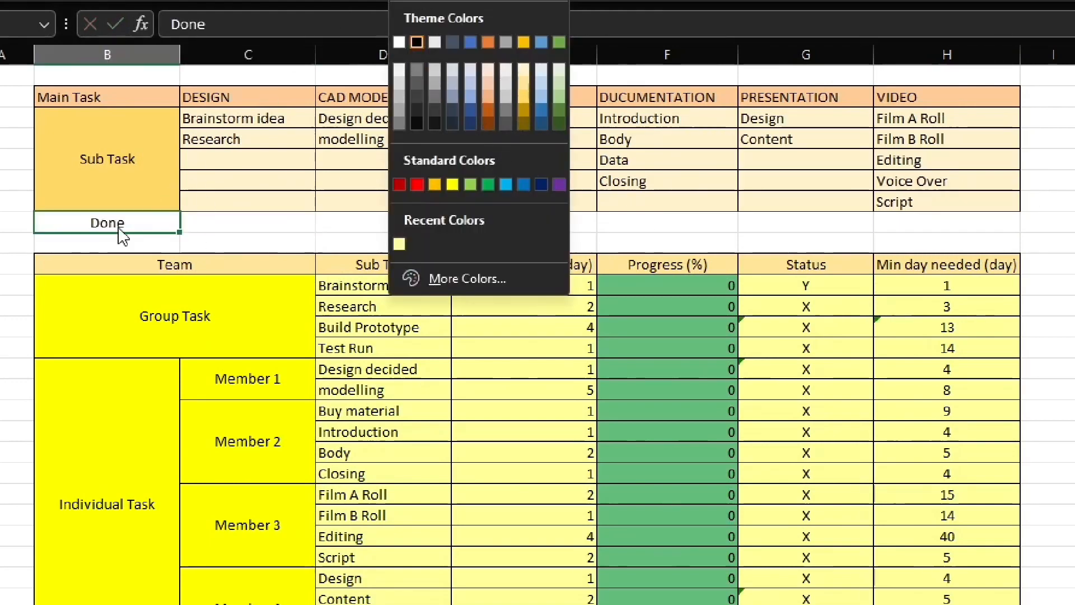
{"action": "left_click", "coordinate": [123, 223]}
{"action": "left_click", "coordinate": [380, 1]}
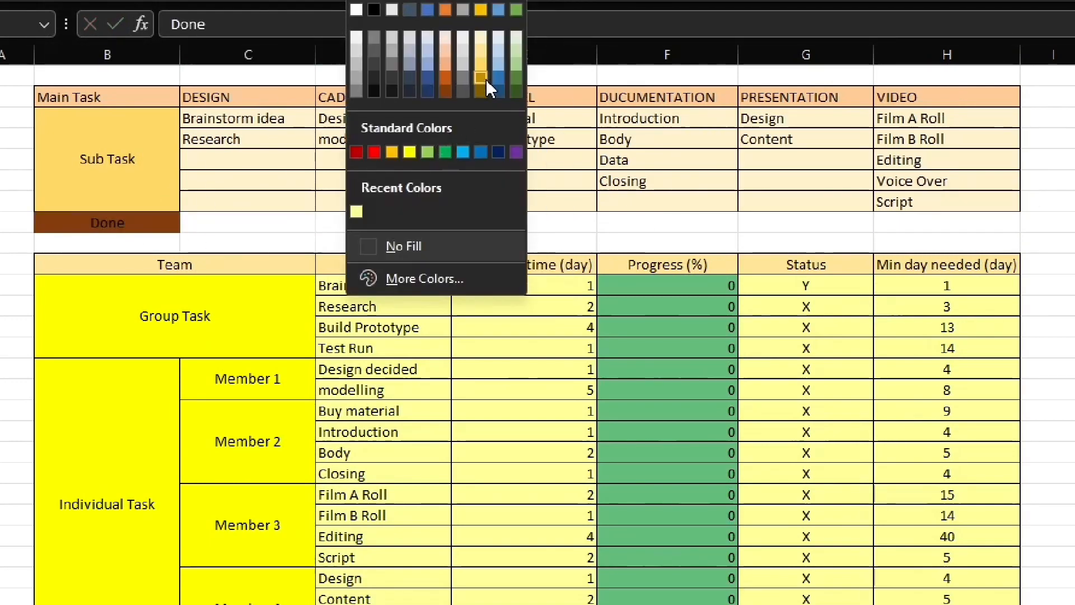
{"action": "left_click", "coordinate": [479, 63]}
- Enter =SUM(F11:F12)/200% in C8 for DESIGN and apply the green progress color scale to C8:H8
{"action": "left_click", "coordinate": [189, 223]}
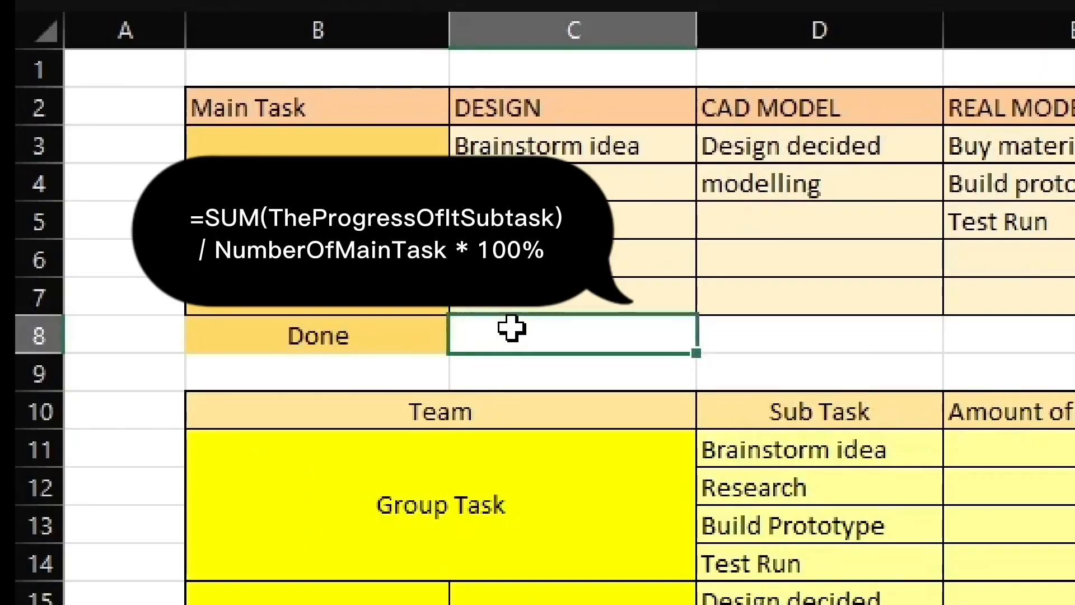
{"action": "type", "text": "=()"}
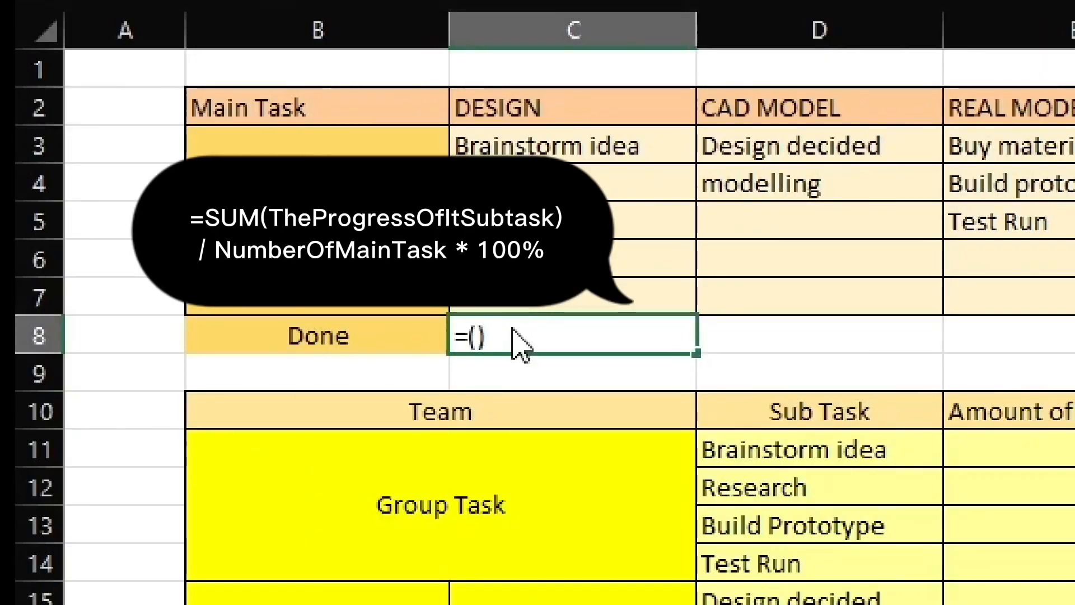
{"action": "key", "text": "Left"}
{"action": "key", "text": "BackSpace"}
{"action": "type", "text": "SUM(F"}
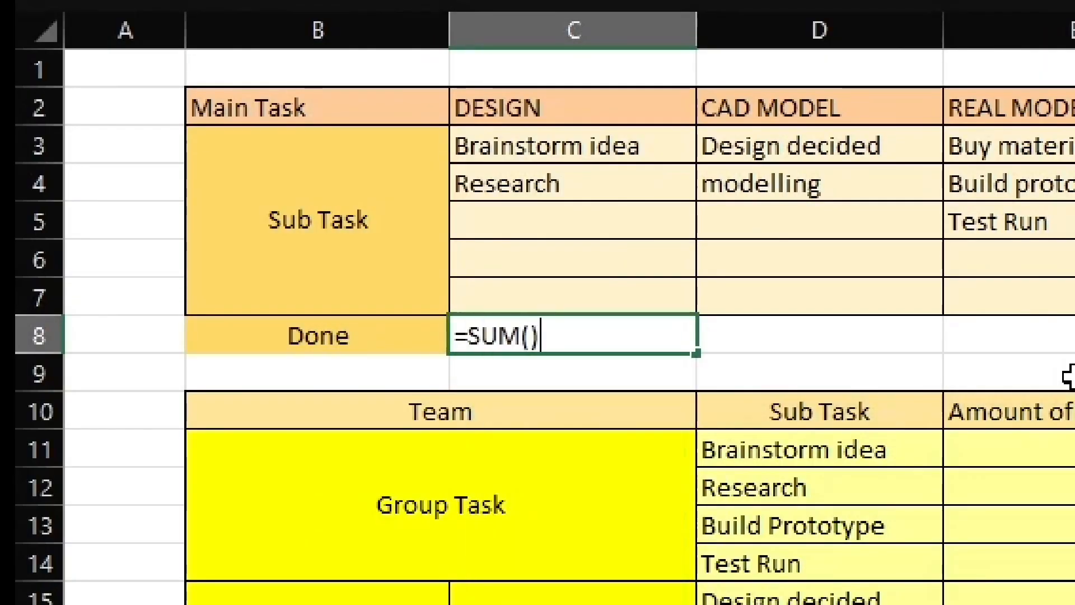
{"action": "type", "text": "11"}
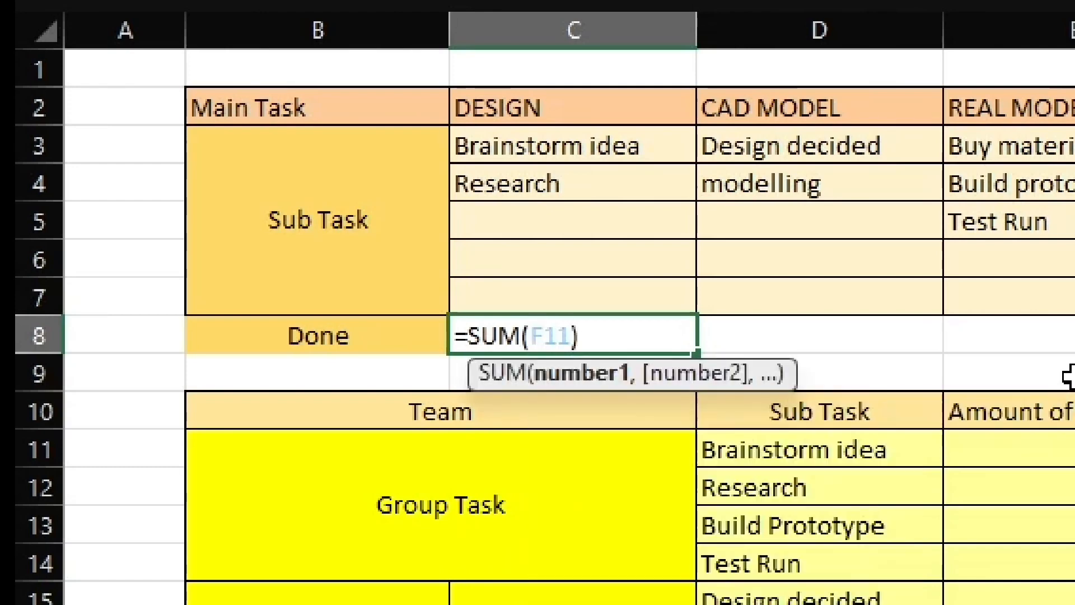
{"action": "type", "text": ":F12"}
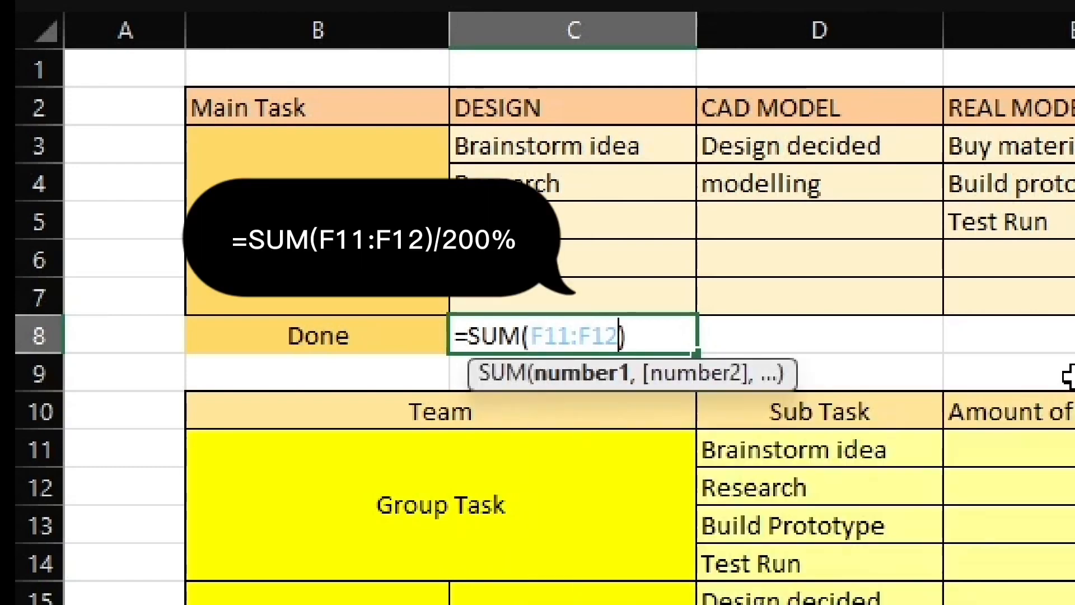
{"action": "key", "text": "Right"}
{"action": "type", "text": "/200"}
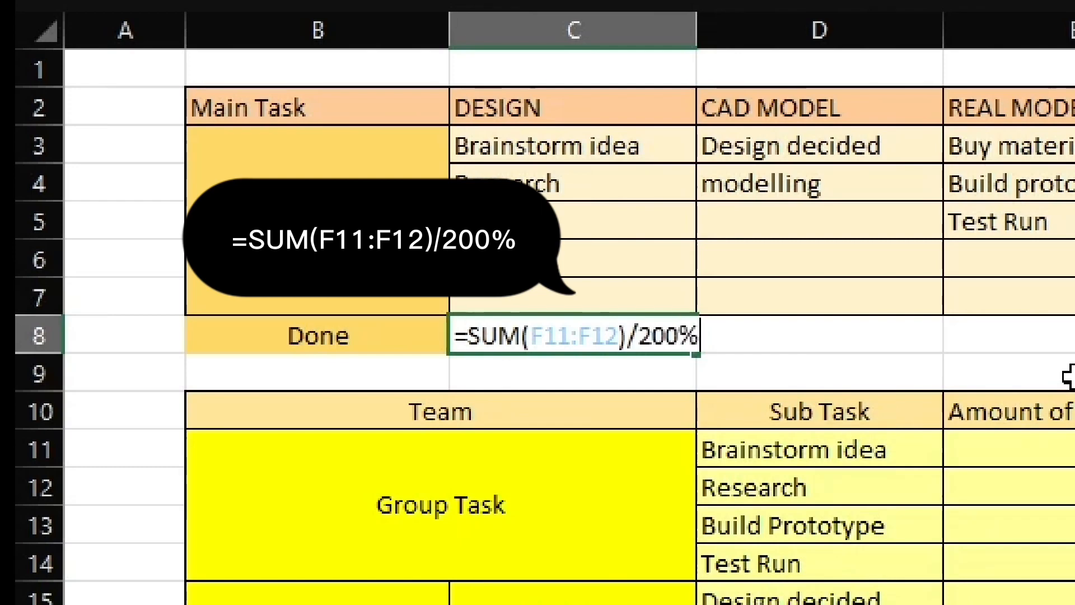
{"action": "key", "text": "Return"}
{"action": "left_click_drag", "start_coordinate": [633, 335], "coordinate": [1073, 336]}
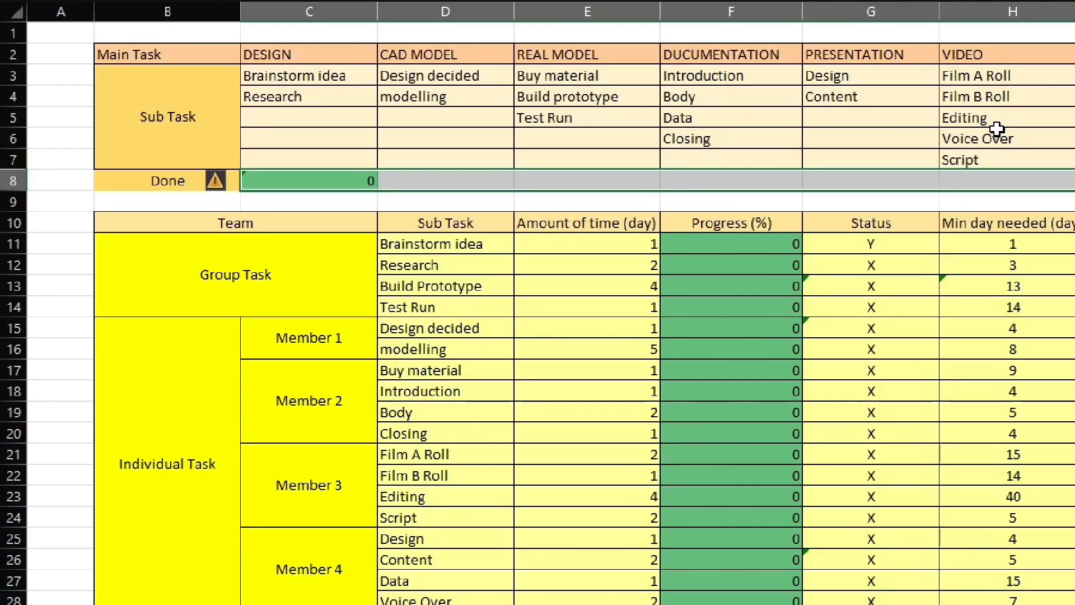
- Enter the CAD MODEL completion formula in D8, dividing the sum of progress cells F15:F16 by the task percentage
{"action": "left_click", "coordinate": [788, 330]}
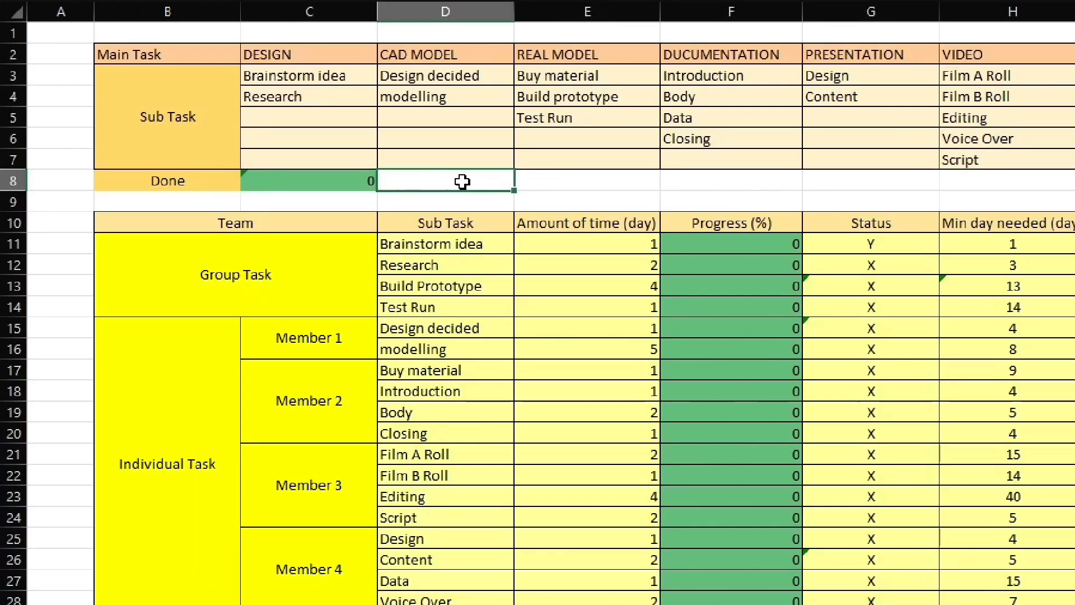
{"action": "type", "text": "=SUM()/00%"}
{"action": "right_click", "coordinate": [422, 175]}
{"action": "left_click", "coordinate": [424, 178]}
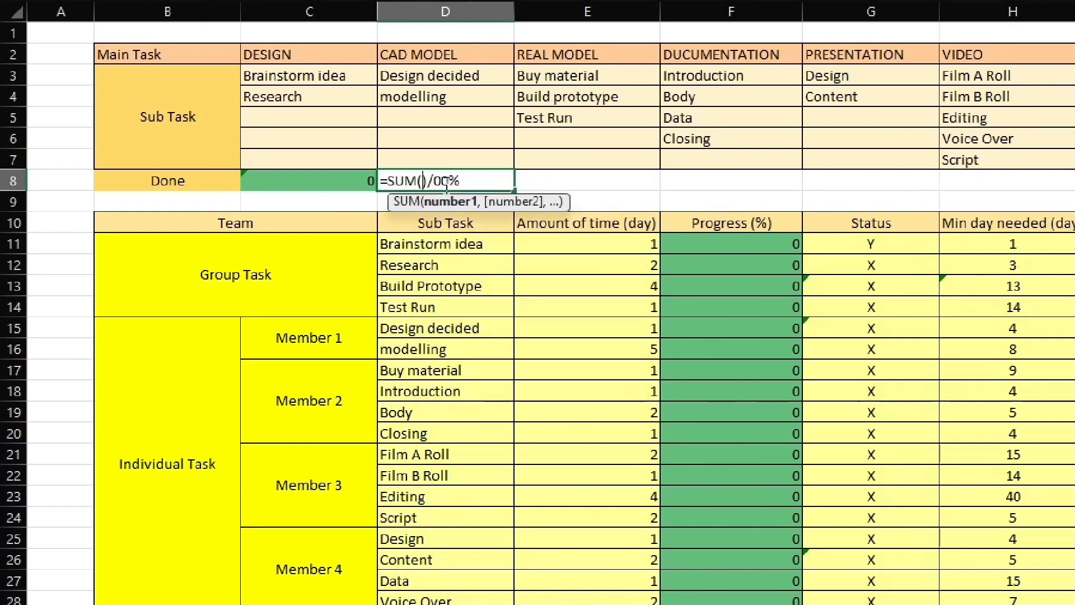
{"action": "left_click_drag", "start_coordinate": [731, 329], "coordinate": [731, 349]}
{"action": "key", "text": "Return"}
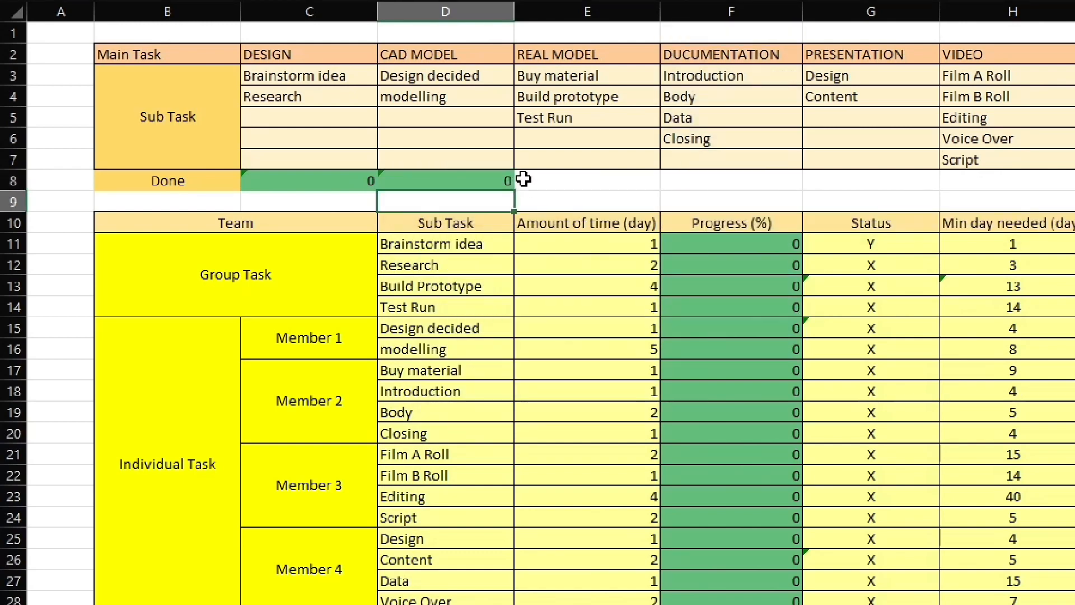
- Enter the REAL MODEL completion formula in E8, summing F17 and F13:F14 and dividing by the task percentage
{"action": "left_click", "coordinate": [523, 178]}
{"action": "type", "text": "=SUM()/00%"}
{"action": "key", "text": "Left"}
{"action": "key", "text": "Left"}
{"action": "key", "text": "Left"}
{"action": "key", "text": "Left"}
{"action": "key", "text": "Left"}
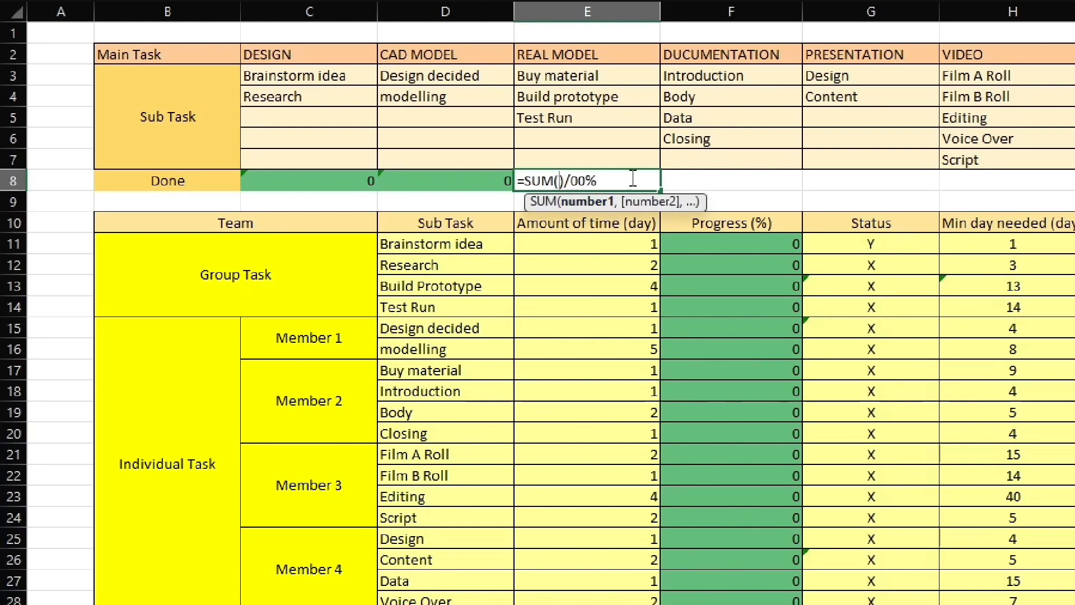
{"action": "type", "text": "F17,F12"}
{"action": "key", "text": "BackSpace"}
{"action": "type", "text": "3:F14"}
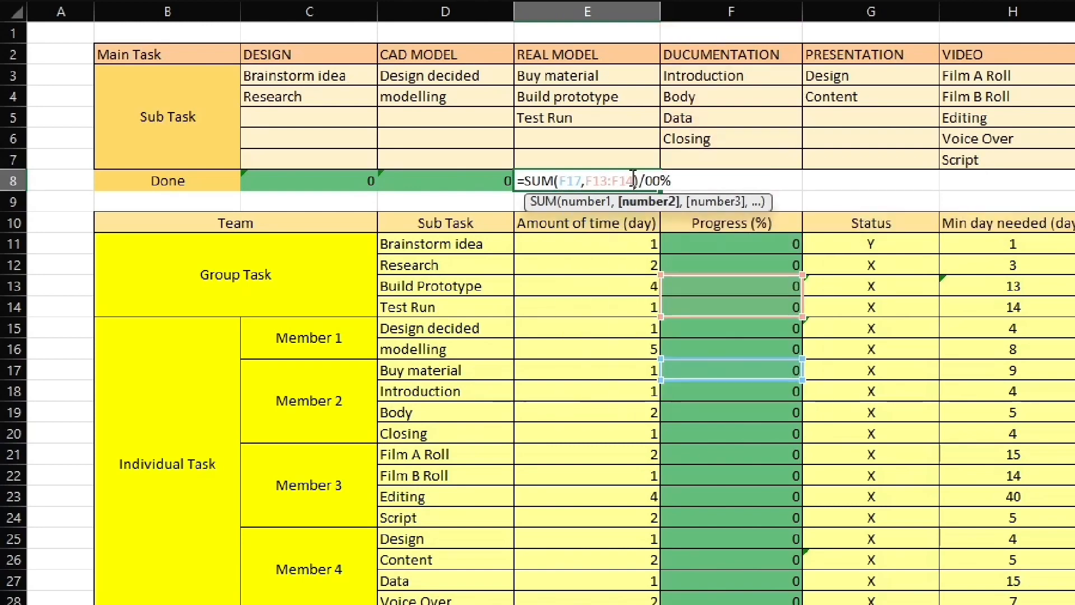
{"action": "key", "text": "Return"}
- Enter the DUCUMENTATION completion formula in F8, summing F18:F20 and F27 and dividing by the task percentage
{"action": "double_click", "coordinate": [684, 181]}
{"action": "type", "text": "=SUM()/00%"}
{"action": "type", "text": "F18:F20,F27"}
{"action": "key", "text": "Return"}
- Reuse the =SUM()/00% pattern to fill in the PRESENTATION and VIDEO completion formulas in G8 and H8
{"action": "double_click", "coordinate": [851, 181]}
{"action": "key", "text": "ctrl+v"}
{"action": "double_click", "coordinate": [990, 180]}
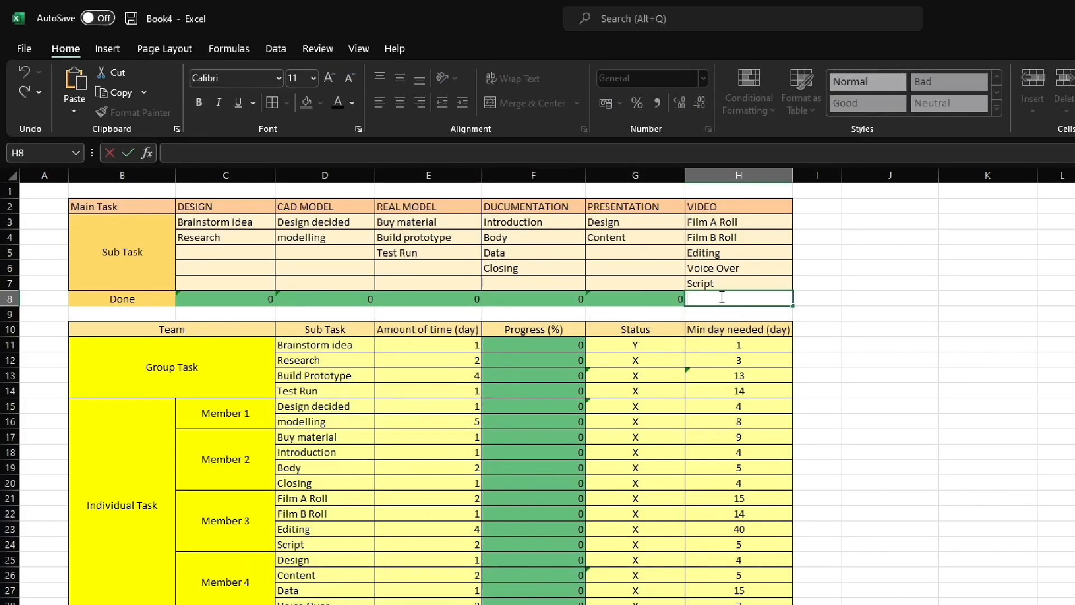
{"action": "type", "text": "=SUM()/00%"}
- Start a general progress table with the header Team in J2 and Group in J3
{"action": "left_click", "coordinate": [867, 207]}
{"action": "type", "text": "Team"}
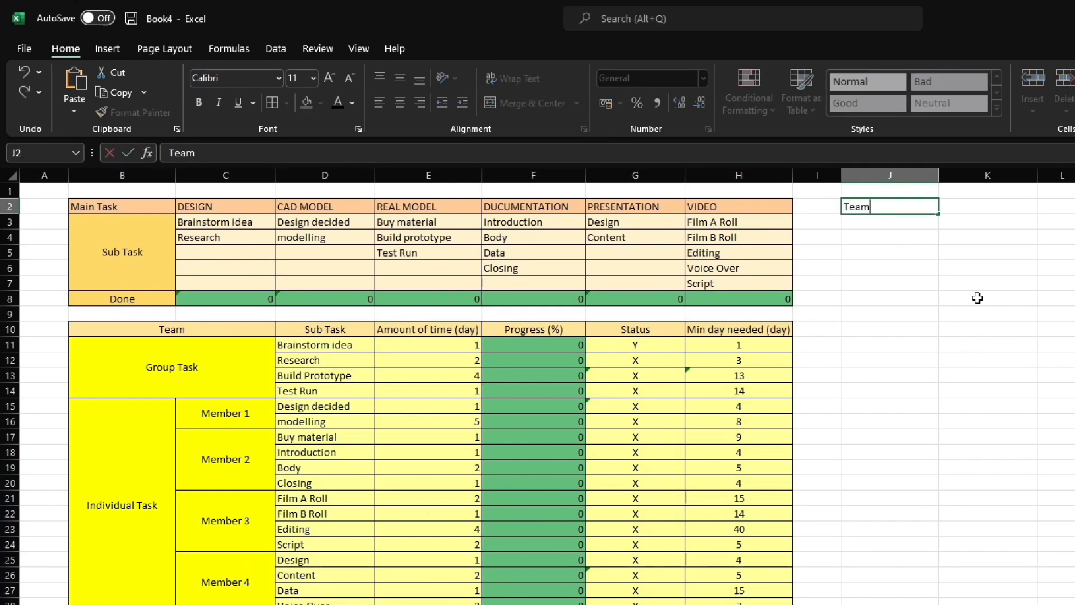
{"action": "key", "text": "Return"}
{"action": "type", "text": "Mroup"}
{"action": "key", "text": "Return"}
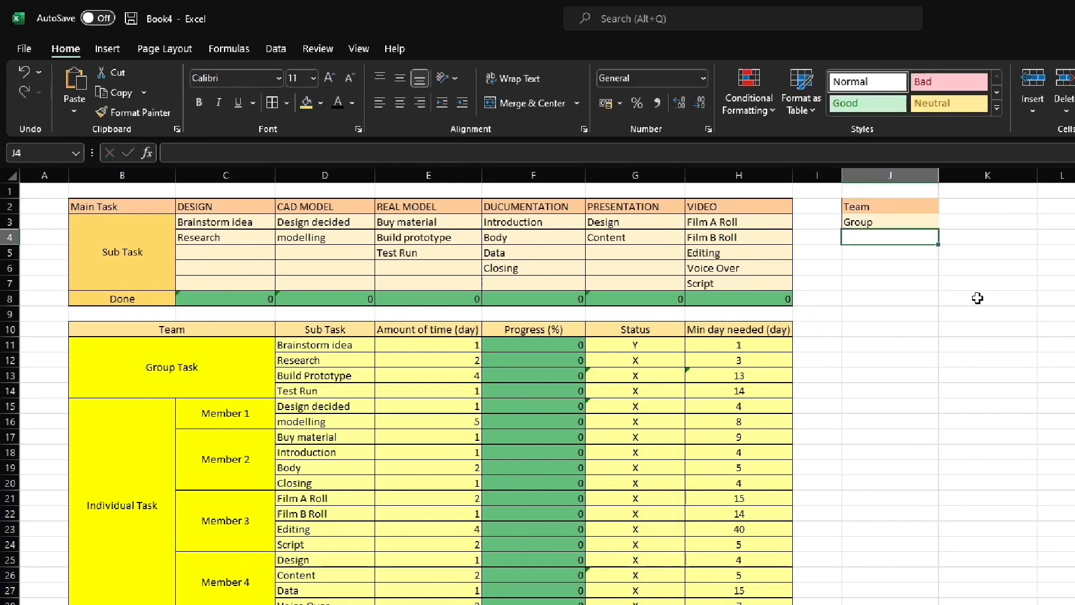
- List Member 1, Member 2, Member 3, Member 4 and Total project done in J4:J8
{"action": "type", "text": "Member 1"}
{"action": "key", "text": "Return"}
{"action": "type", "text": "Member"}
{"action": "key", "text": "Return"}
{"action": "type", "text": "2"}
{"action": "key", "text": "Up"}
{"action": "key", "text": "BackSpace"}
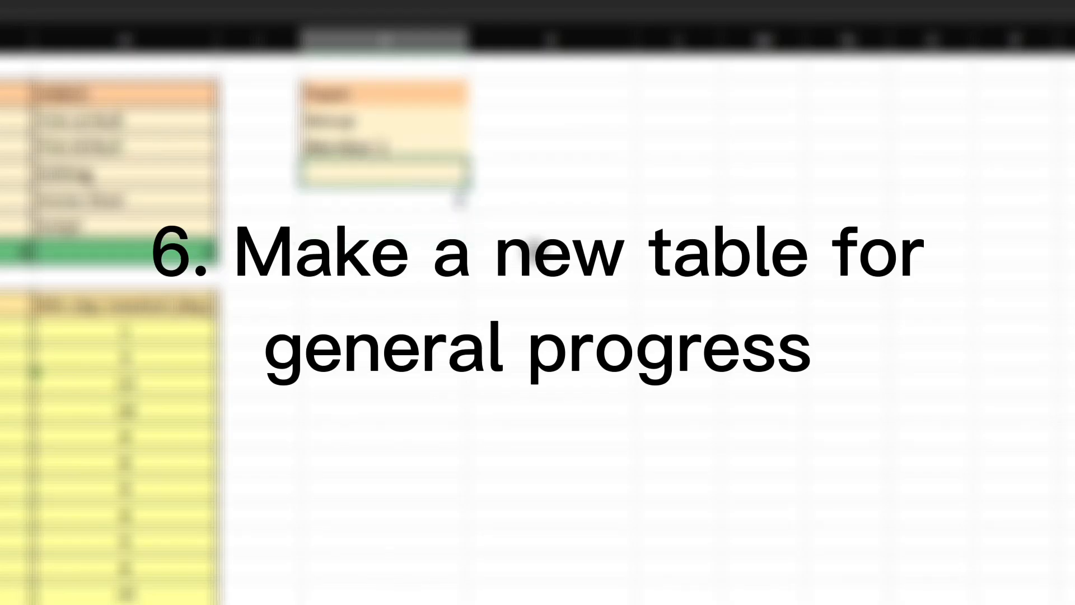
{"action": "type", "text": "Member 2"}
{"action": "key", "text": "Return"}
{"action": "type", "text": "Member 3"}
{"action": "key", "text": "Return"}
{"action": "type", "text": "Member 4"}
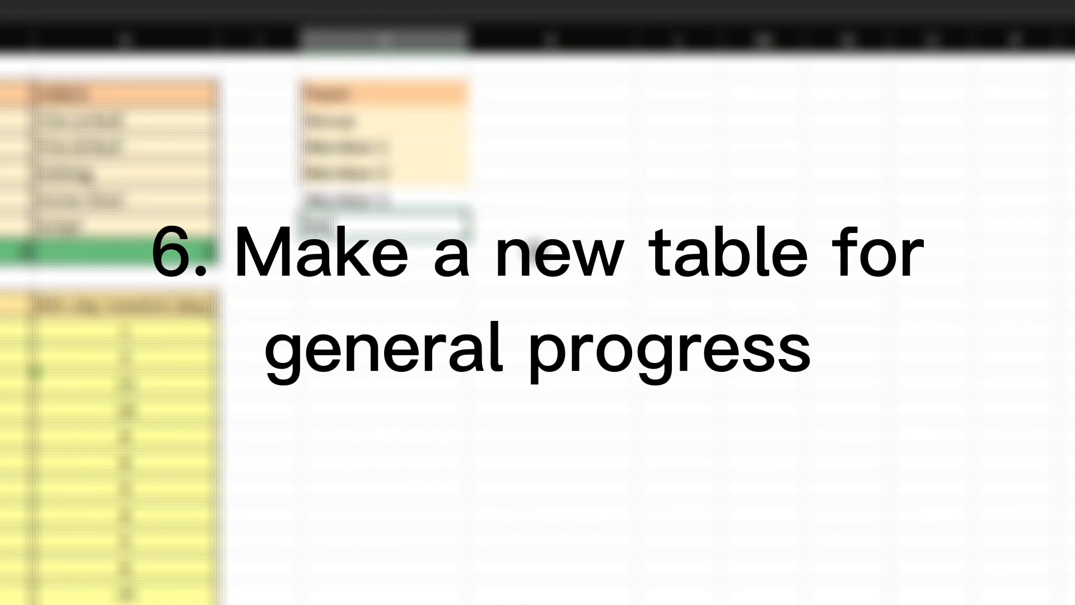
{"action": "key", "text": "Return"}
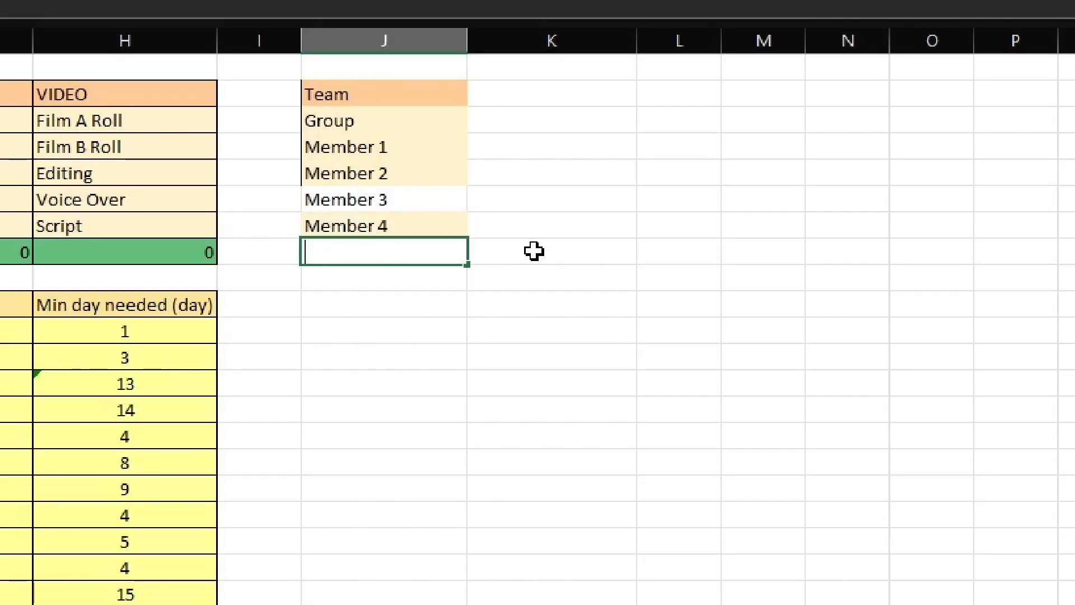
{"action": "type", "text": "Total project done"}
{"action": "key", "text": "Return"}
- Fill J3:J8 with the gold shade of the Sub Task cell and put borders around all cells in J2:J8
{"action": "left_click_drag", "start_coordinate": [437, 253], "coordinate": [397, 124]}
{"action": "left_click_drag", "start_coordinate": [398, 124], "coordinate": [396, 252]}
{"action": "left_click", "coordinate": [583, 1]}
{"action": "left_click", "coordinate": [762, 305]}
{"action": "left_click", "coordinate": [483, 221]}
{"action": "left_click_drag", "start_coordinate": [386, 94], "coordinate": [392, 252]}
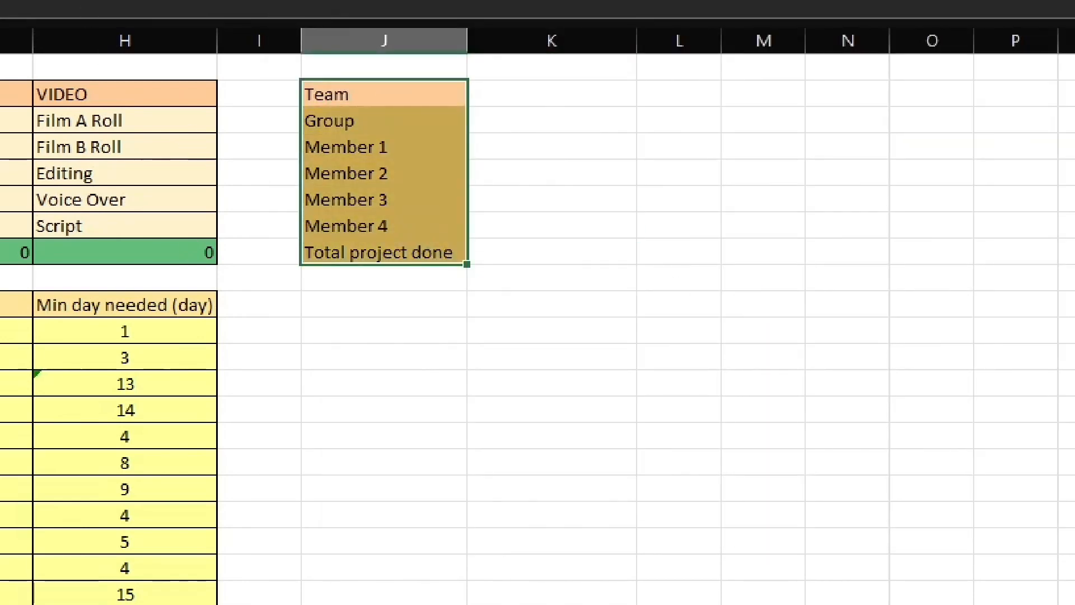
- Add the header Progress (%) in K2 and center both the Team and Progress (%) headers
{"action": "left_click", "coordinate": [507, 120]}
{"action": "left_click", "coordinate": [509, 93]}
{"action": "type", "text": "PRog"}
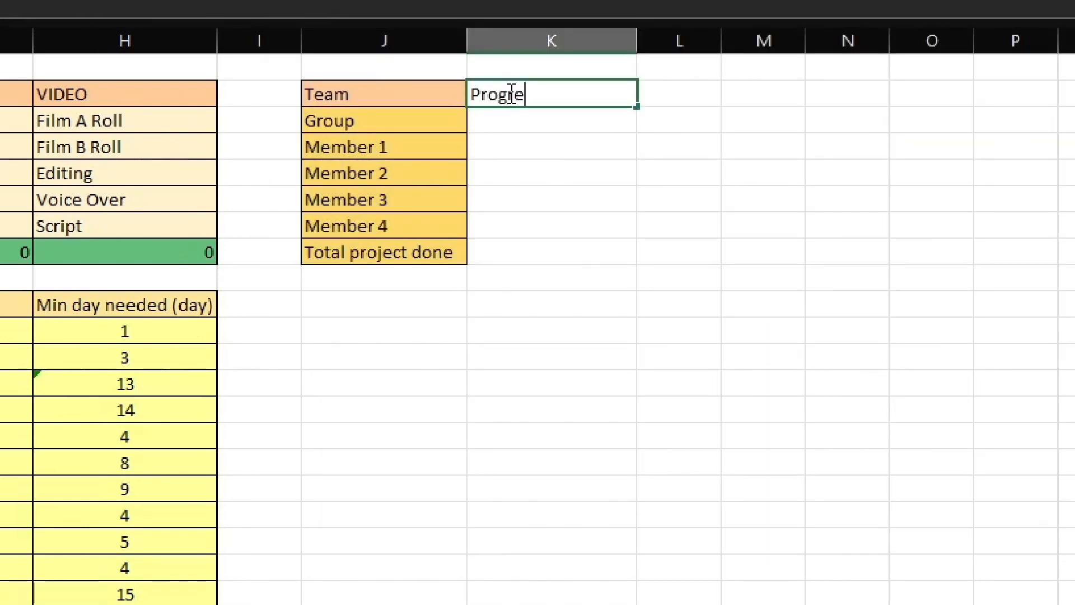
{"action": "left_click", "coordinate": [353, 96]}
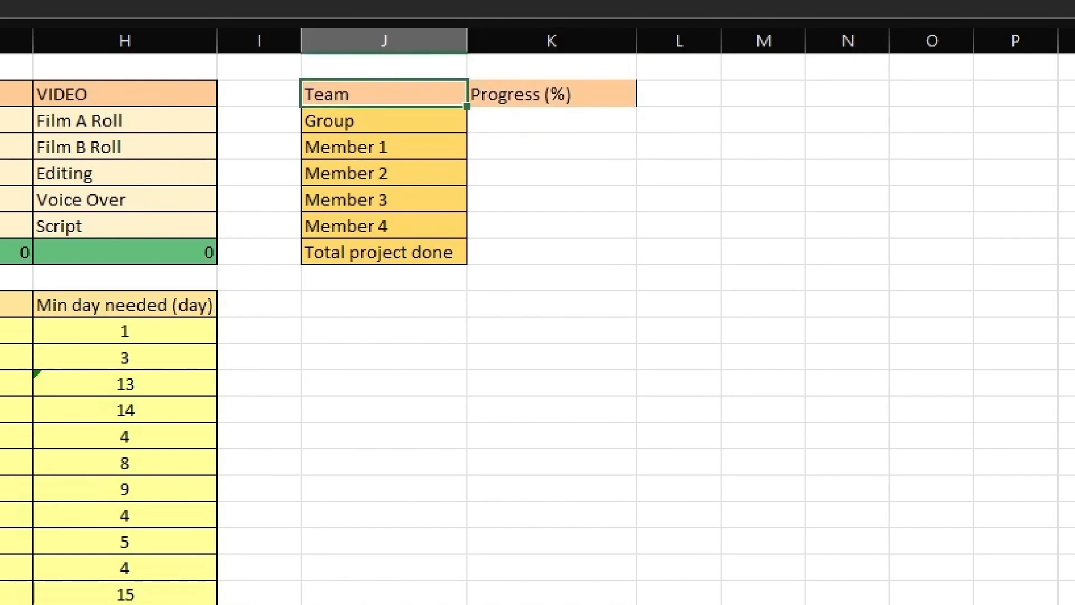
{"action": "left_click", "coordinate": [1, 1]}
{"action": "left_click", "coordinate": [487, 97]}
{"action": "left_click", "coordinate": [2, 1]}
- Enter the Group progress formula =SUM(F11:F14)/400% in K3
{"action": "left_click", "coordinate": [522, 129]}
{"action": "type", "text": "=SUM("}
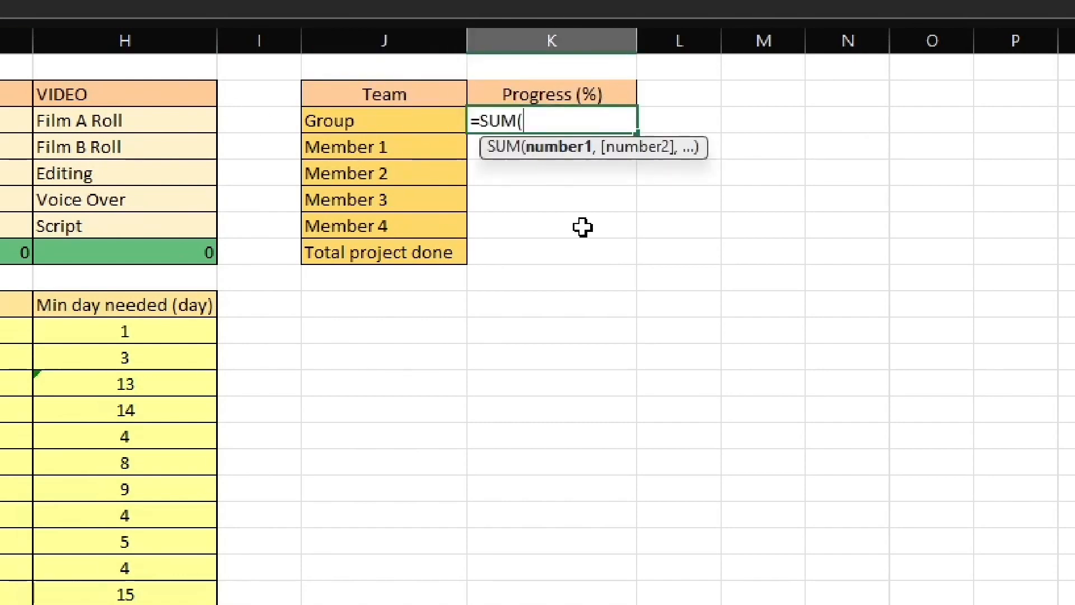
{"action": "type", "text": "F11:F13"}
{"action": "type", "text": ")/400$"}
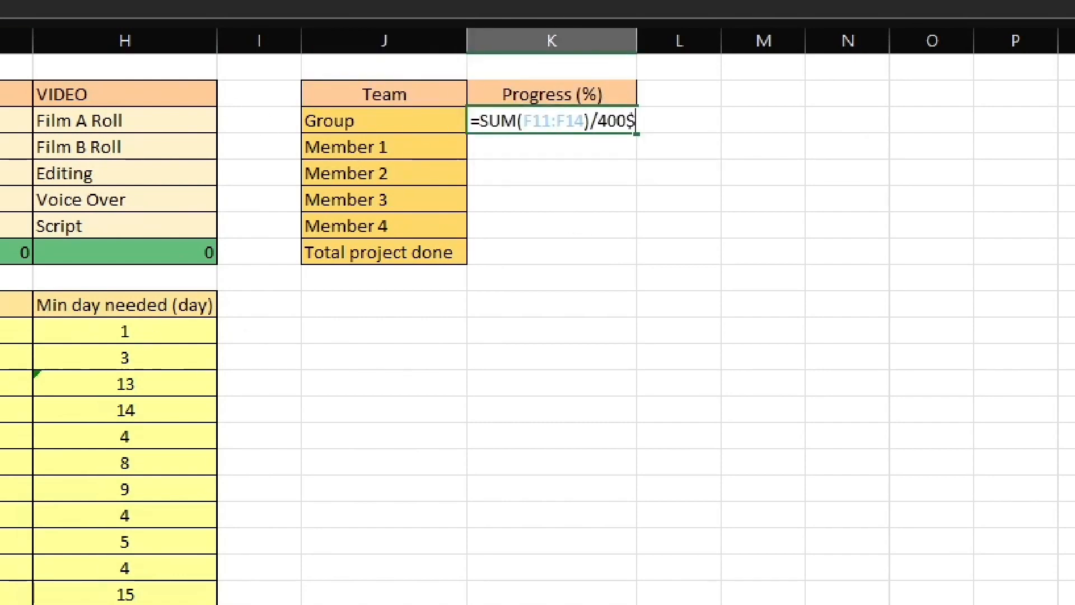
{"action": "key", "text": "Return"}
- Enter the Member 1 progress formula =SUM(F15:F16)/200% in K4
{"action": "type", "text": "="}
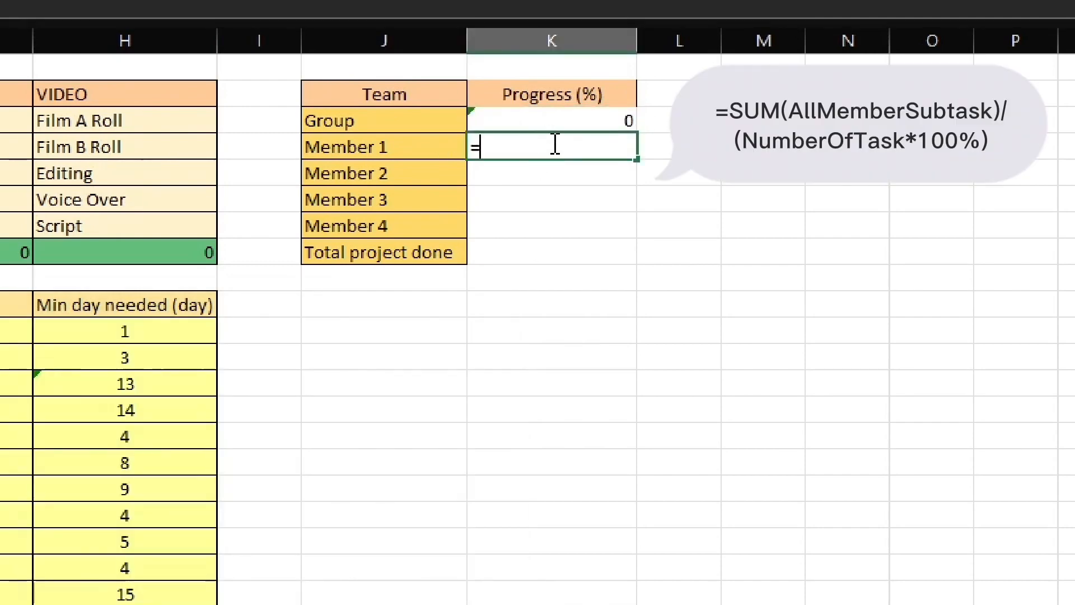
{"action": "type", "text": "SUM(F15:F16)/200"}
{"action": "key", "text": "Return"}
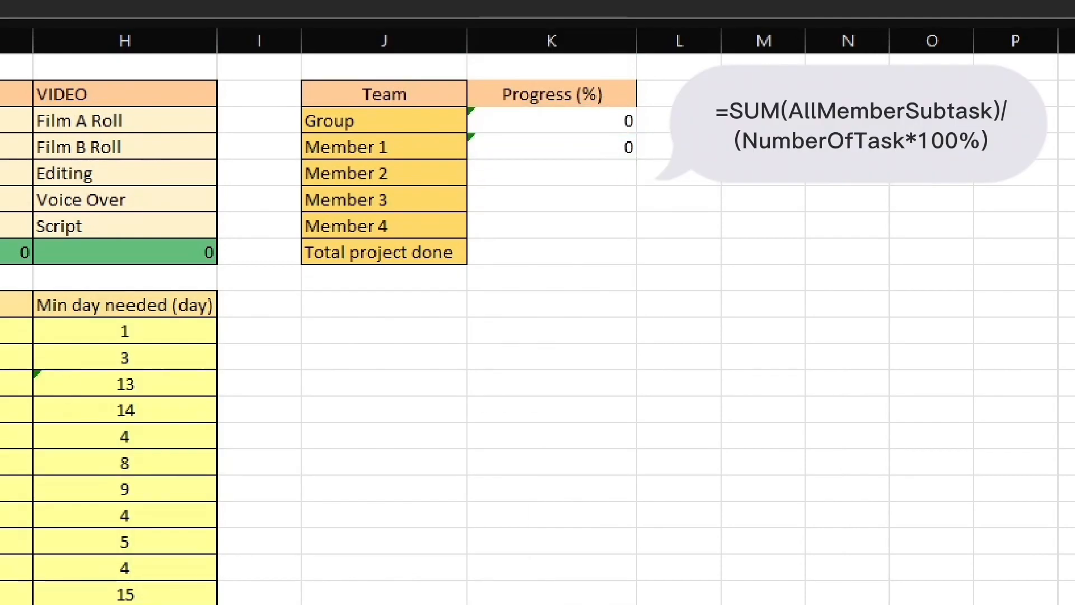
- Enter the Member 2 progress formula in K5, dividing the sum of F17:F20 by the number of tasks times 100%
{"action": "left_click", "coordinate": [569, 175]}
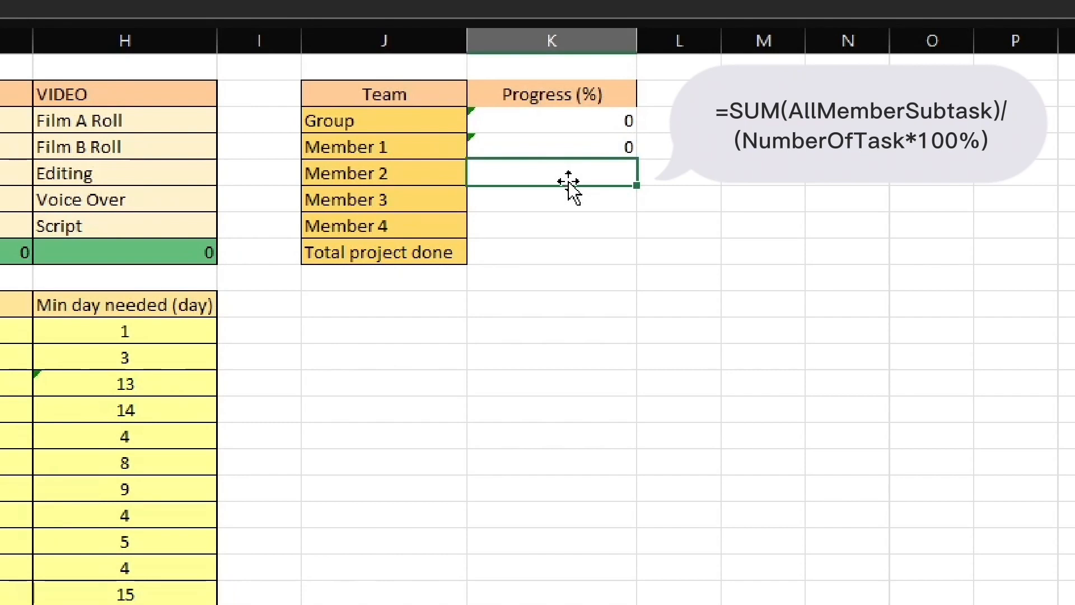
{"action": "type", "text": "=SUM()"}
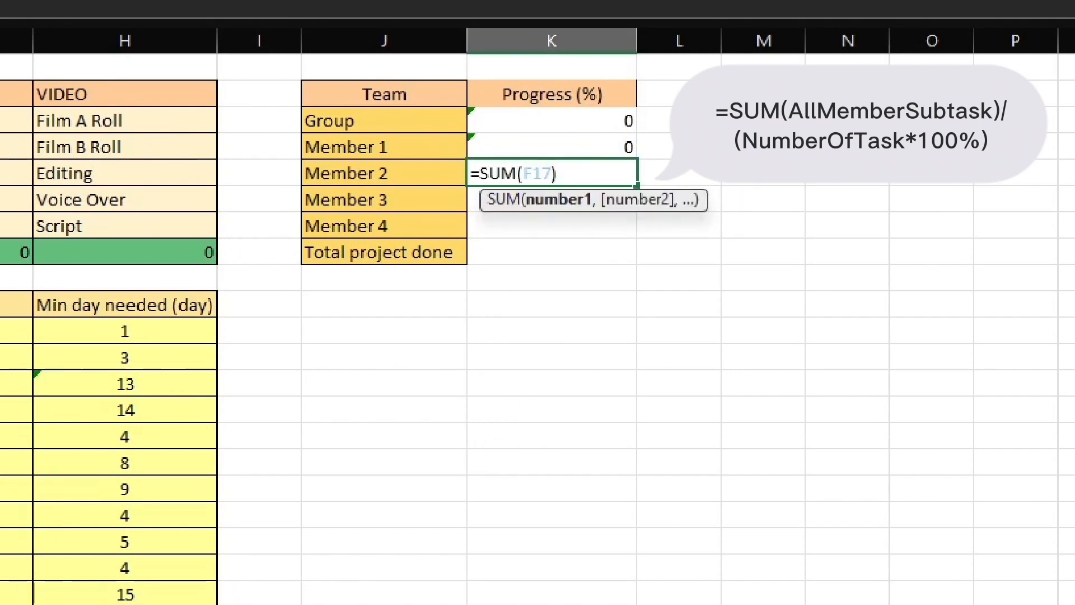
{"action": "key", "text": "Right"}
{"action": "type", "text": "/4"}
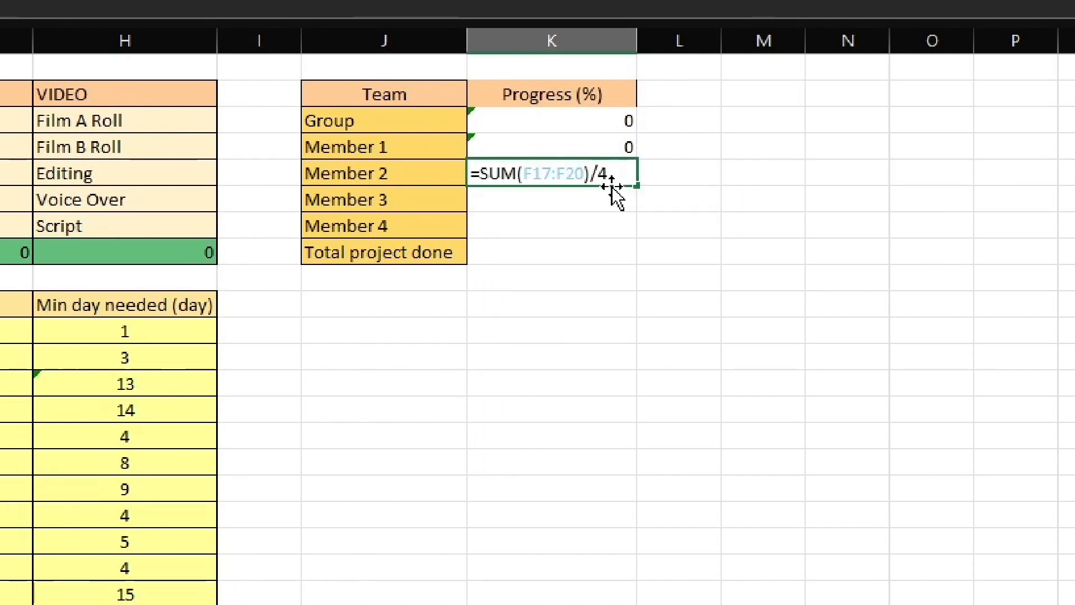
{"action": "key", "text": "Return"}
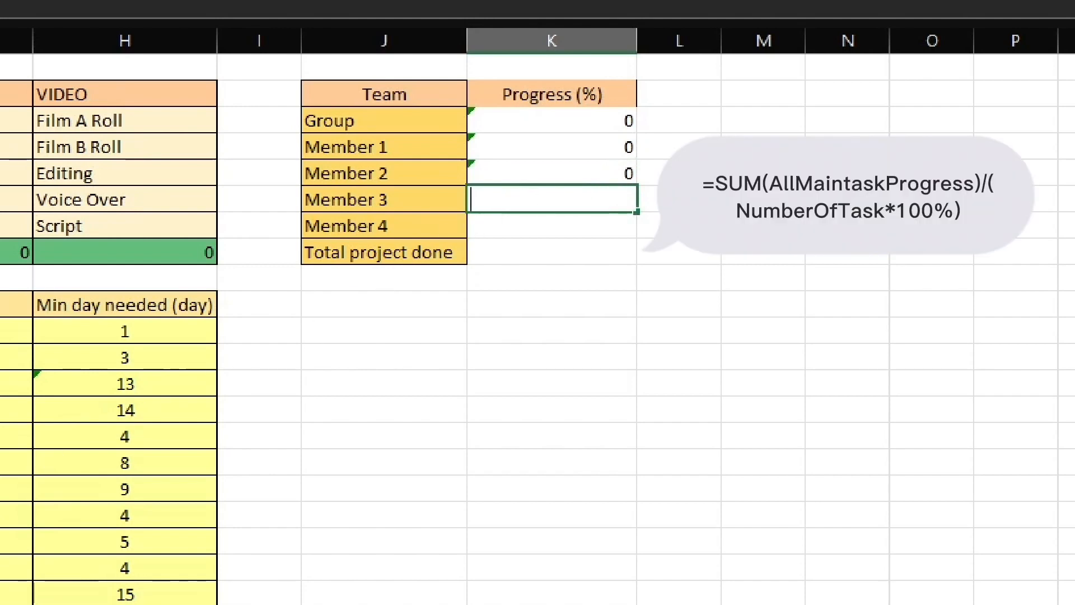
- Enter the Member 3 progress formula =SUM(F21:F24)/400% in K6
{"action": "type", "text": "=S"}
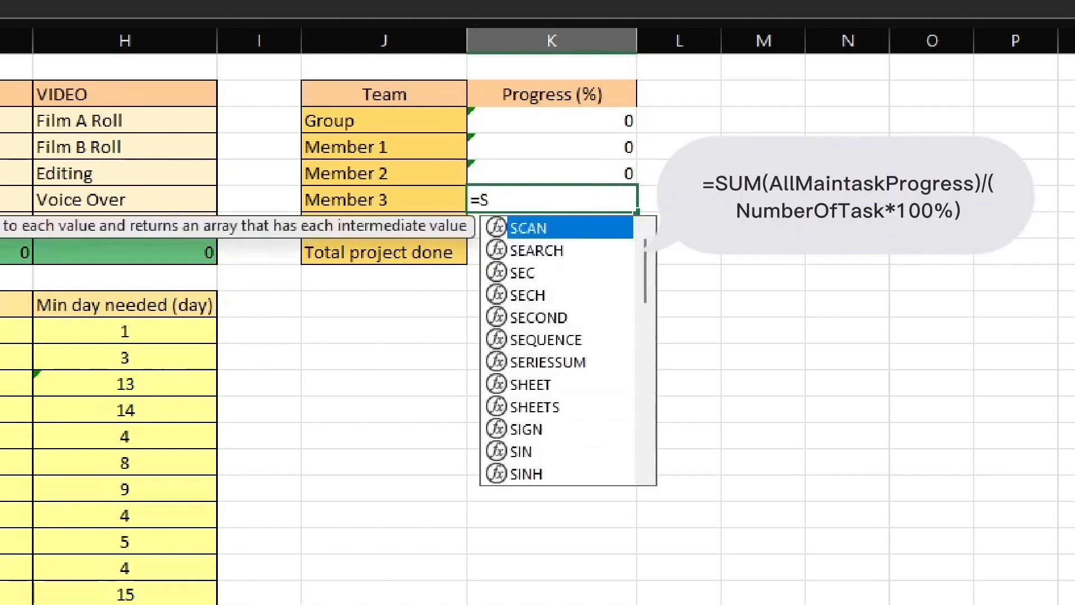
{"action": "type", "text": "UM("}
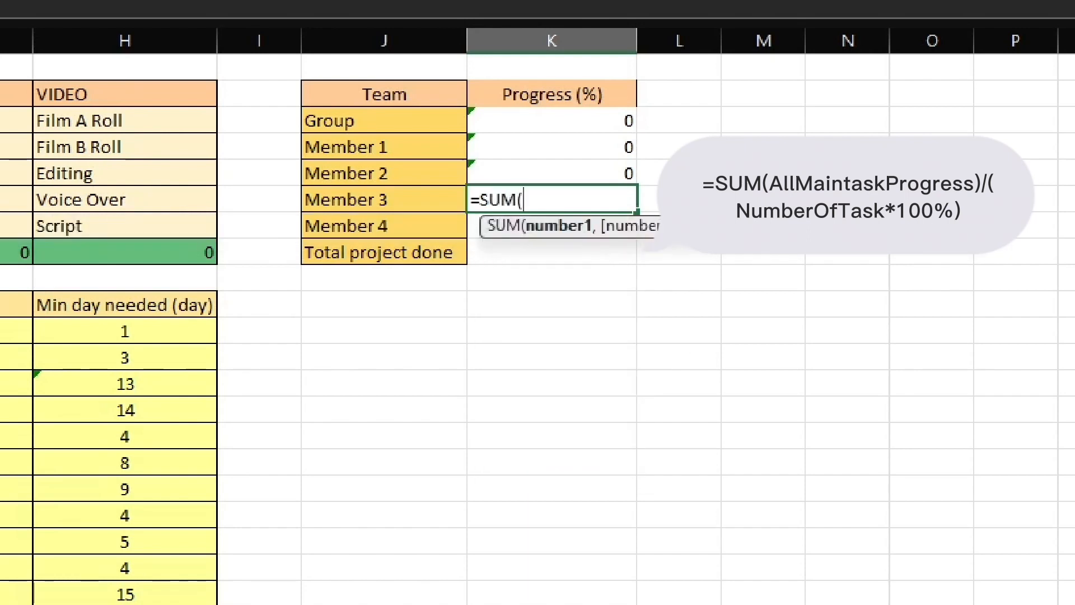
{"action": "type", "text": "F21:F23"}
{"action": "key", "text": "Return"}
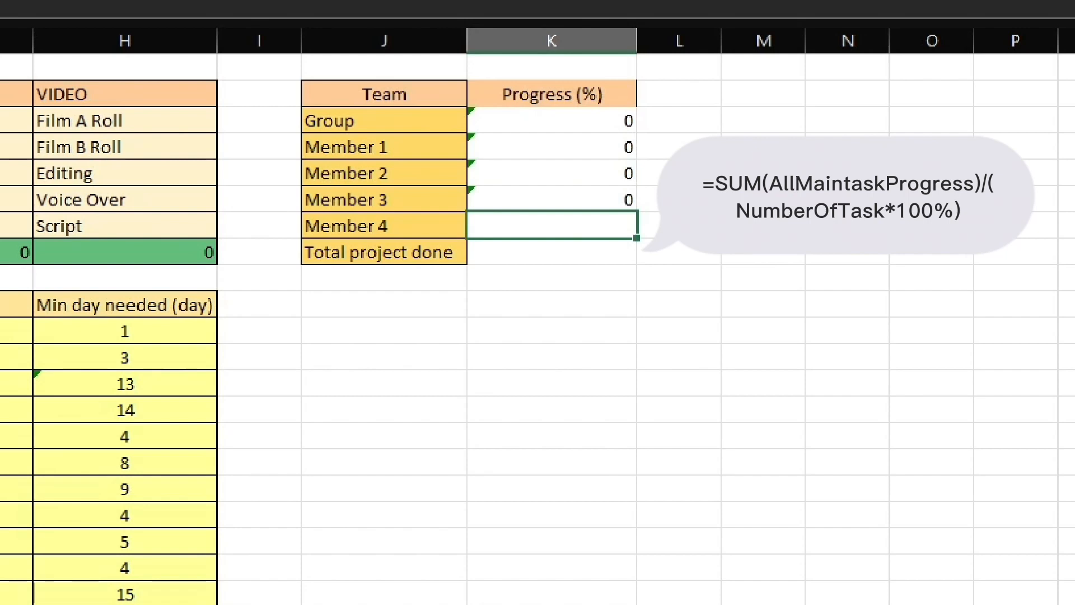
{"action": "double_click", "coordinate": [559, 200]}
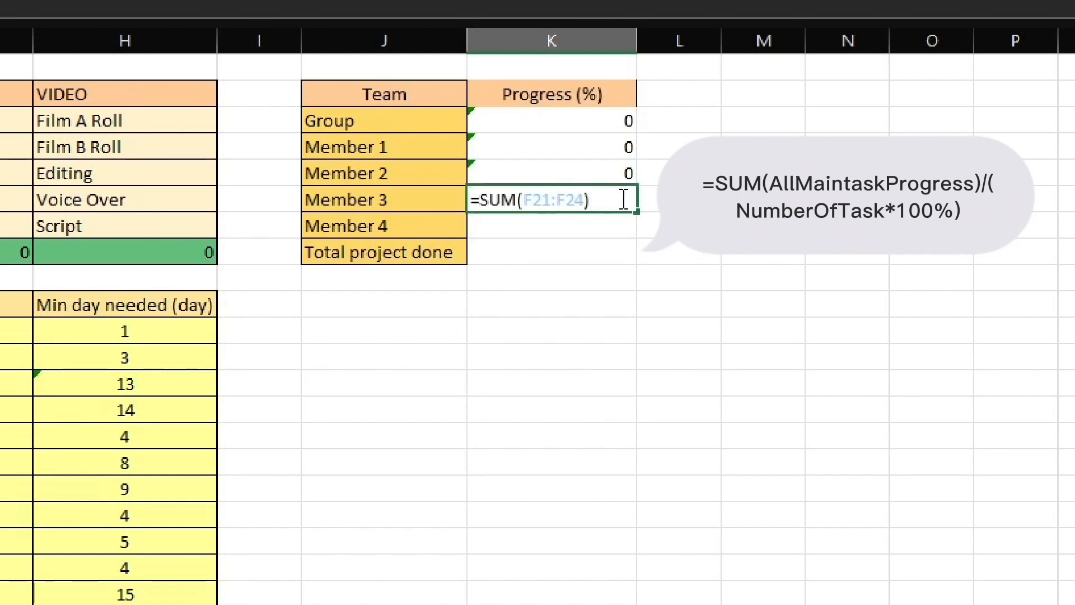
{"action": "type", "text": "/400"}
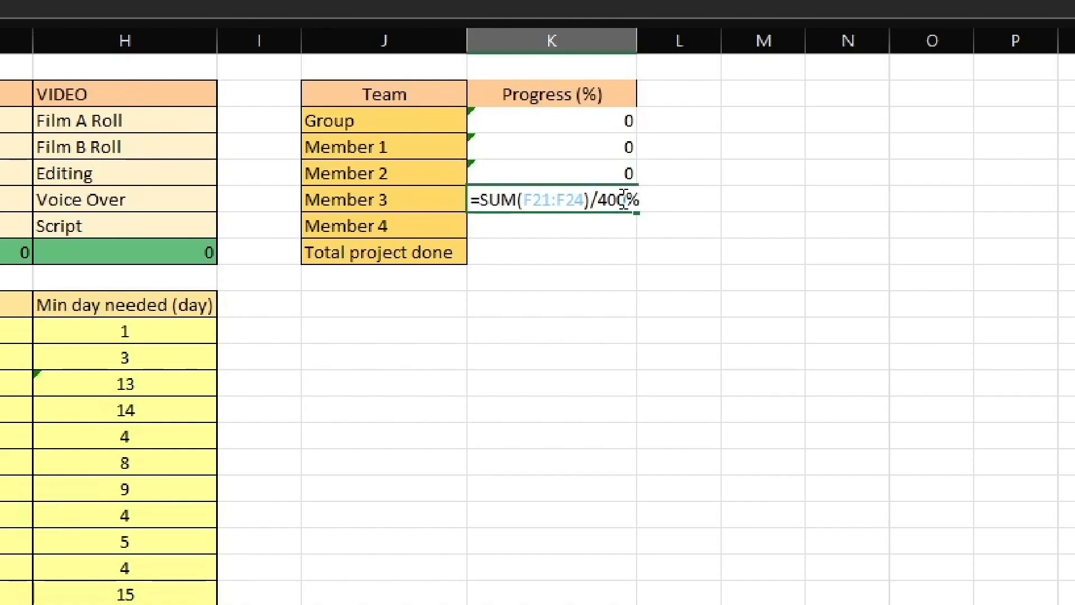
{"action": "key", "text": "Return"}
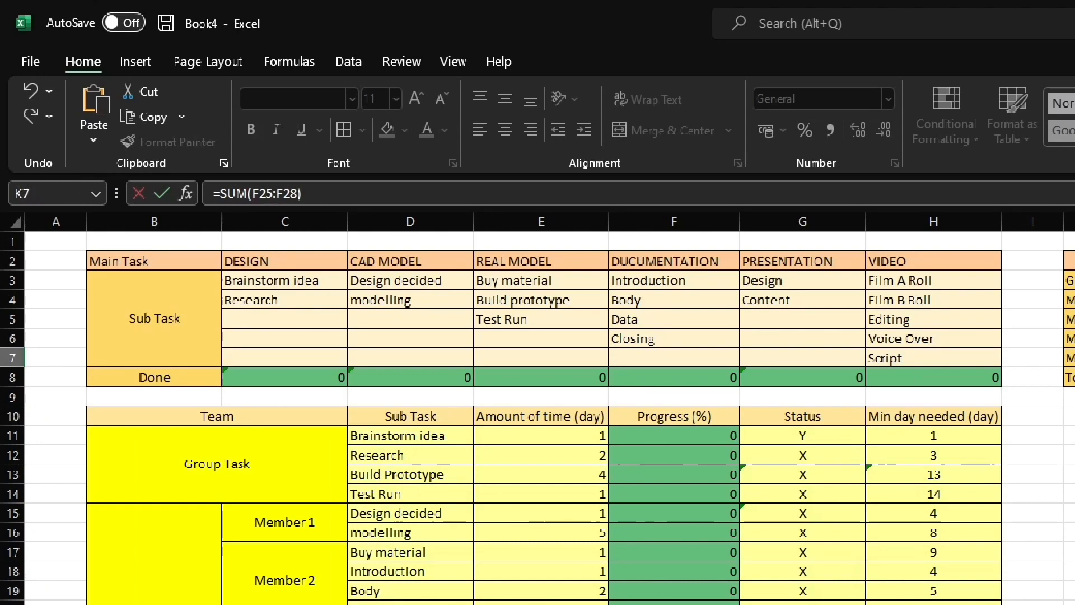
- Finish the Member 4 progress formula =SUM(F25:F28)/400% in K7 and enter the total project formula =SUM(C8:H8)/600% in K8
{"action": "type", "text": "%"}
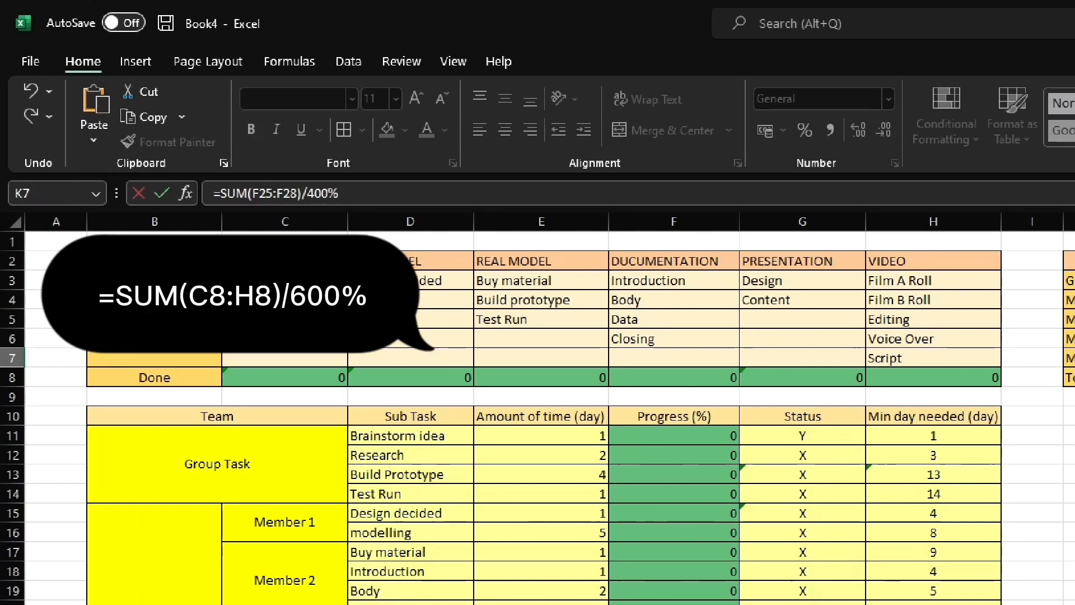
{"action": "key", "text": "Return"}
{"action": "type", "text": "=SUM(C8:H8)/600"}
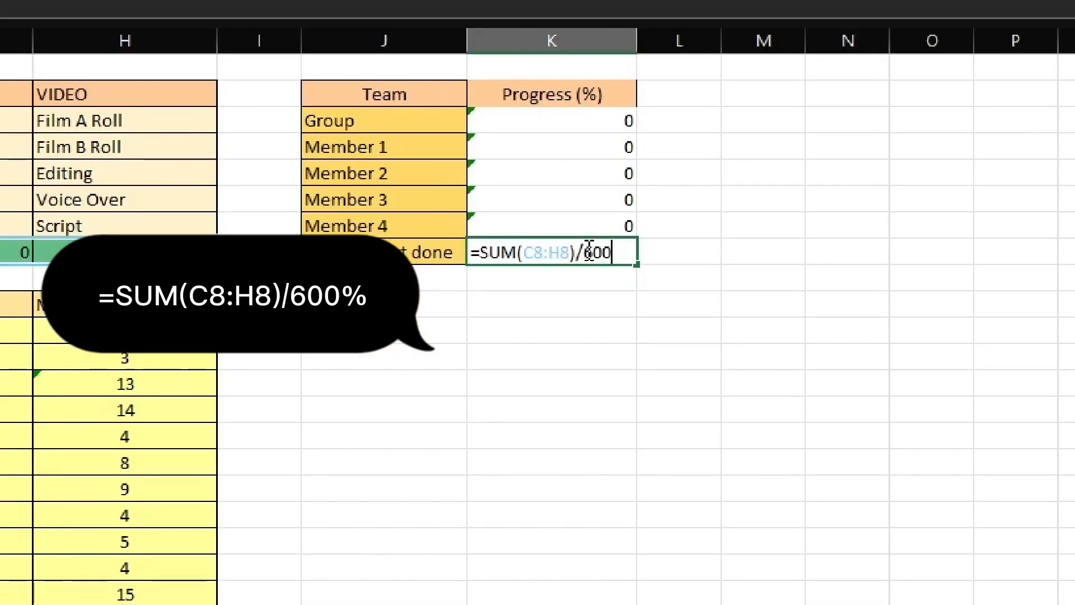
{"action": "key", "text": "Return"}
- Shade the progress cells K3:K8 with the green-to-red color scale and add borders to them and the K2 header
{"action": "left_click_drag", "start_coordinate": [552, 121], "coordinate": [528, 247]}
{"action": "left_click", "coordinate": [224, 75]}
{"action": "left_click", "coordinate": [198, 75]}
{"action": "left_click", "coordinate": [551, 94]}
{"action": "left_click", "coordinate": [198, 75]}
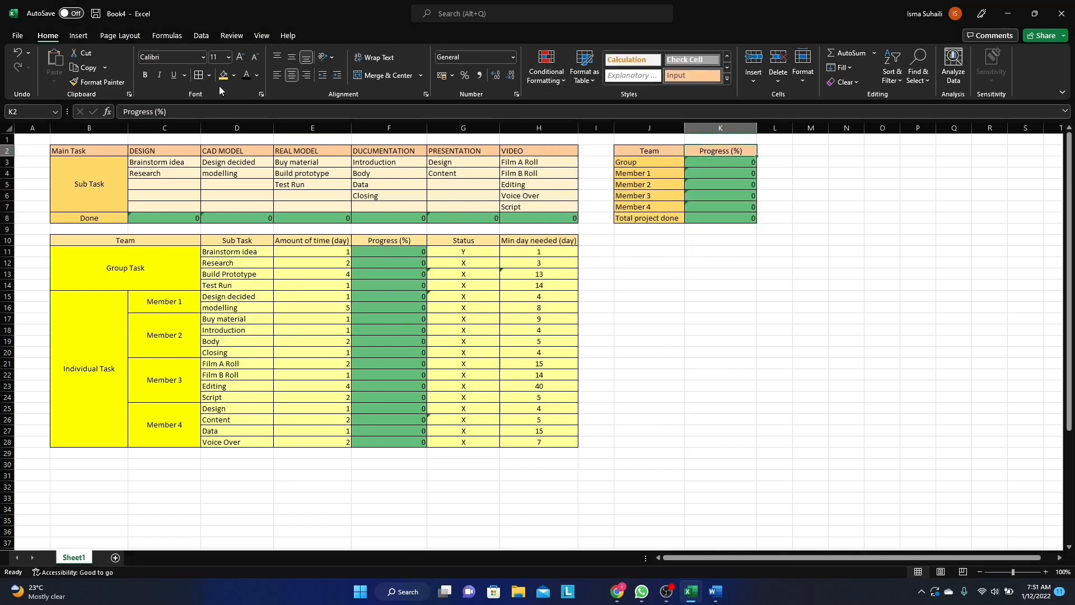
{"action": "left_click", "coordinate": [552, 358]}
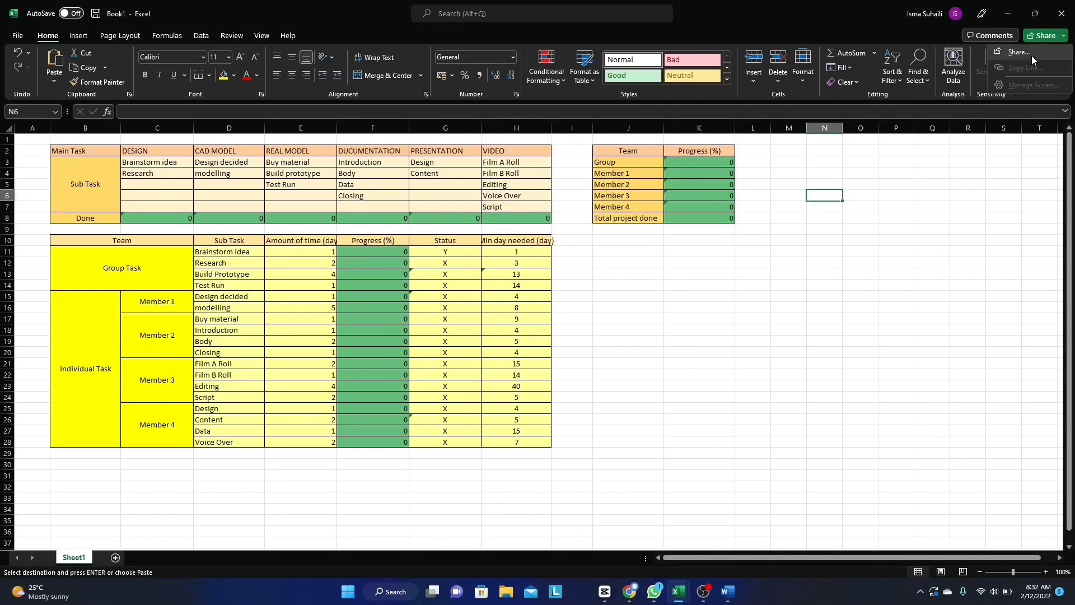
- Share the workbook by uploading it to the personal OneDrive under the name ProjectProgress
{"action": "left_click", "coordinate": [1031, 52]}
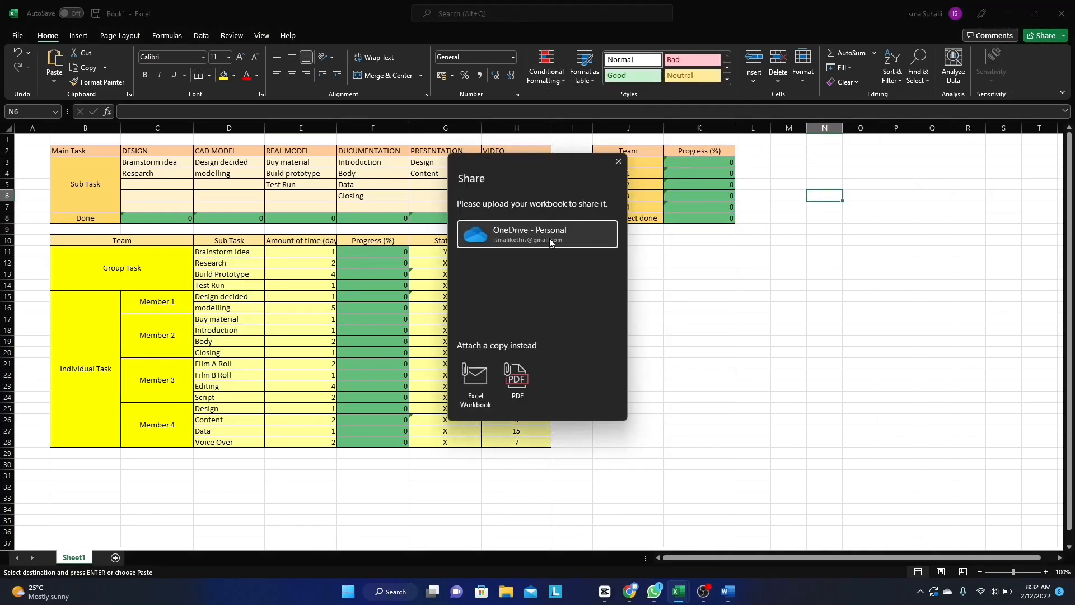
{"action": "left_click", "coordinate": [549, 235]}
{"action": "key", "text": "BackSpace"}
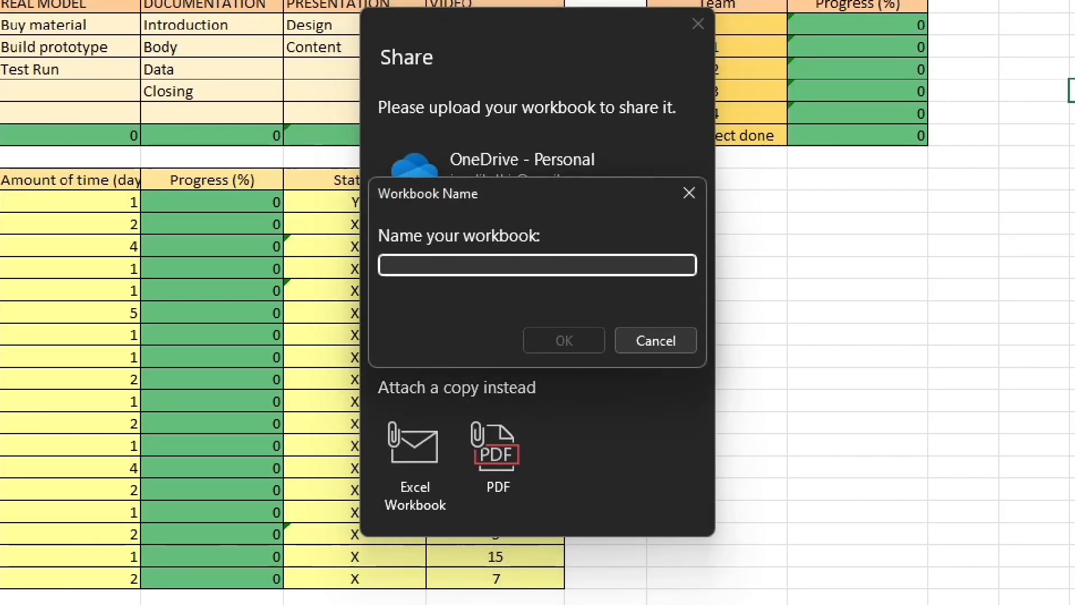
{"action": "type", "text": "ProjectProgress"}
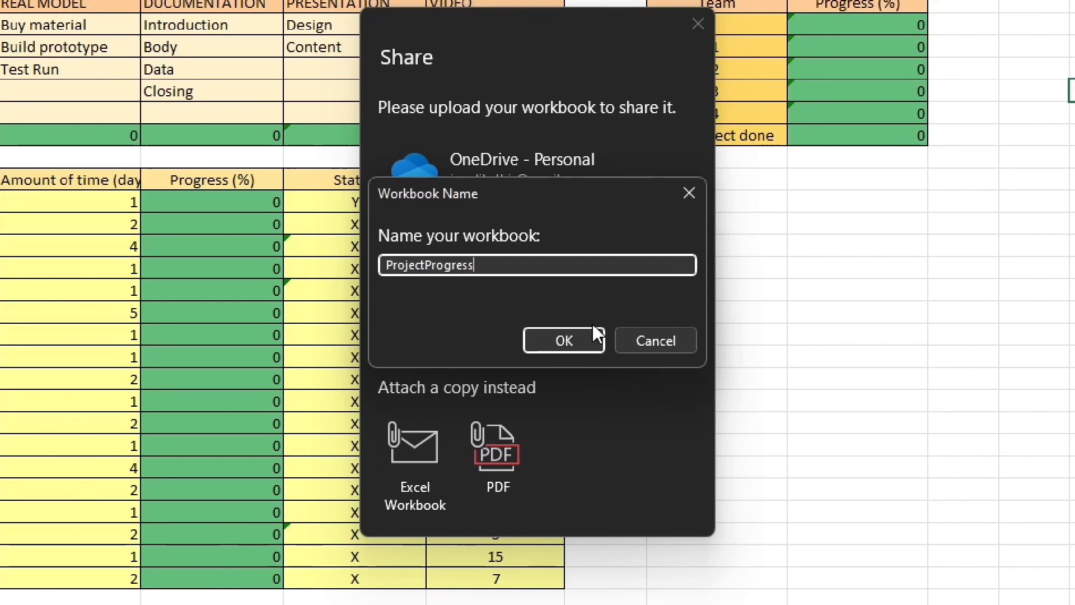
{"action": "left_click", "coordinate": [572, 333]}
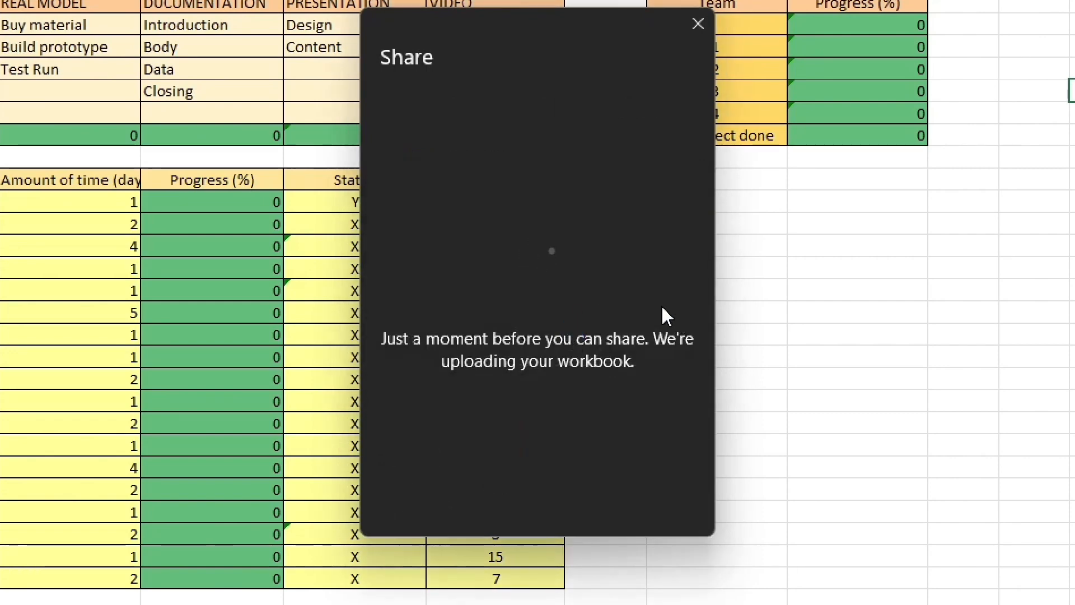
{"action": "left_click", "coordinate": [838, 448]}
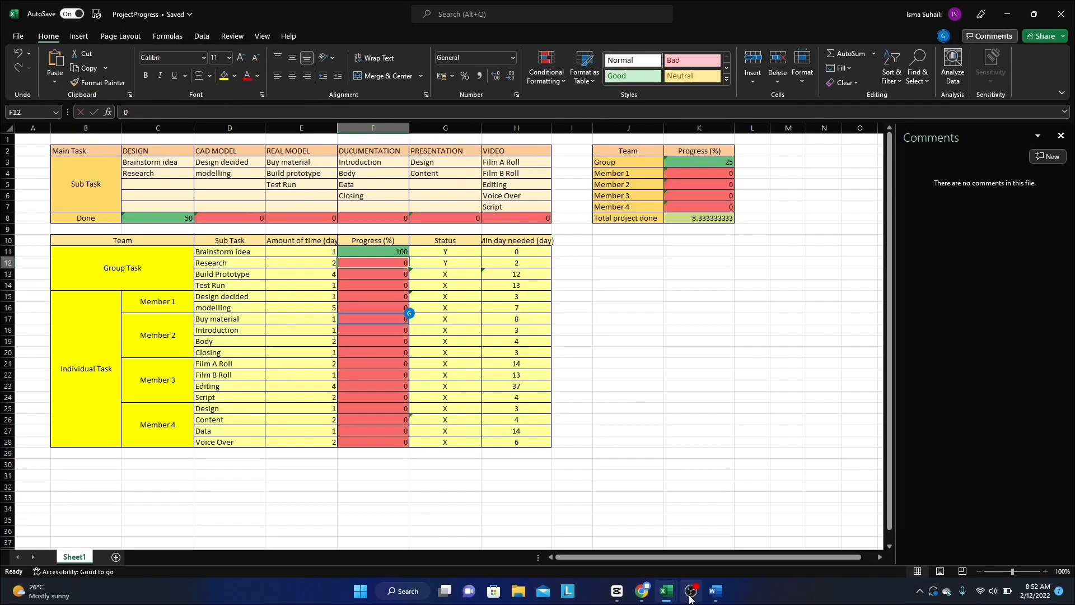
- Set the progress of the group's Research task and Member 4's Design task to 100
{"action": "type", "text": "100"}
{"action": "key", "text": "Return"}
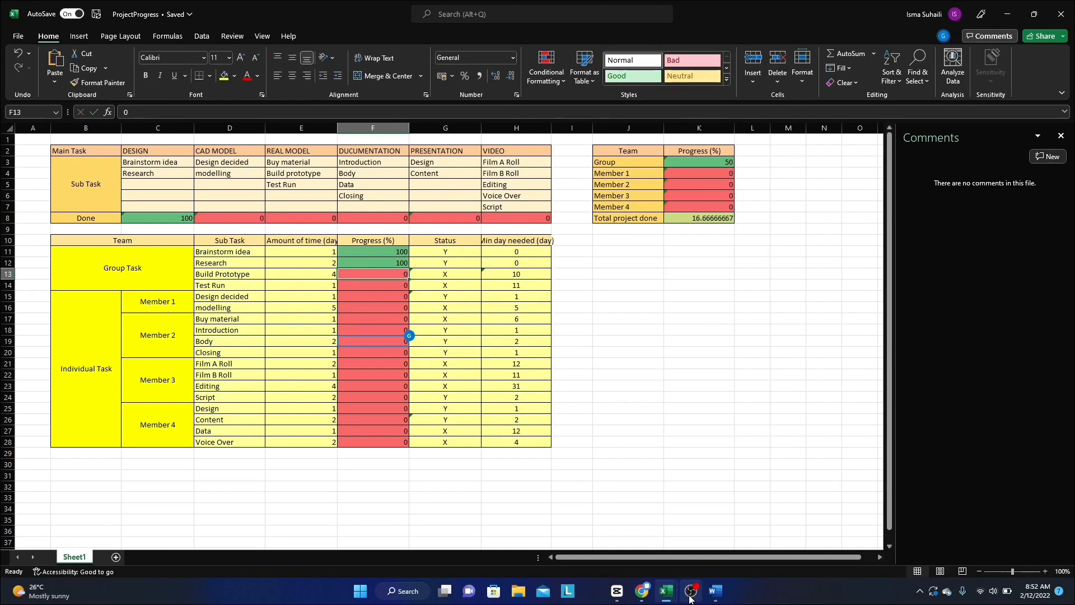
{"action": "left_click", "coordinate": [384, 409]}
{"action": "type", "text": "100"}
{"action": "key", "text": "Return"}
{"action": "left_click", "coordinate": [377, 352]}
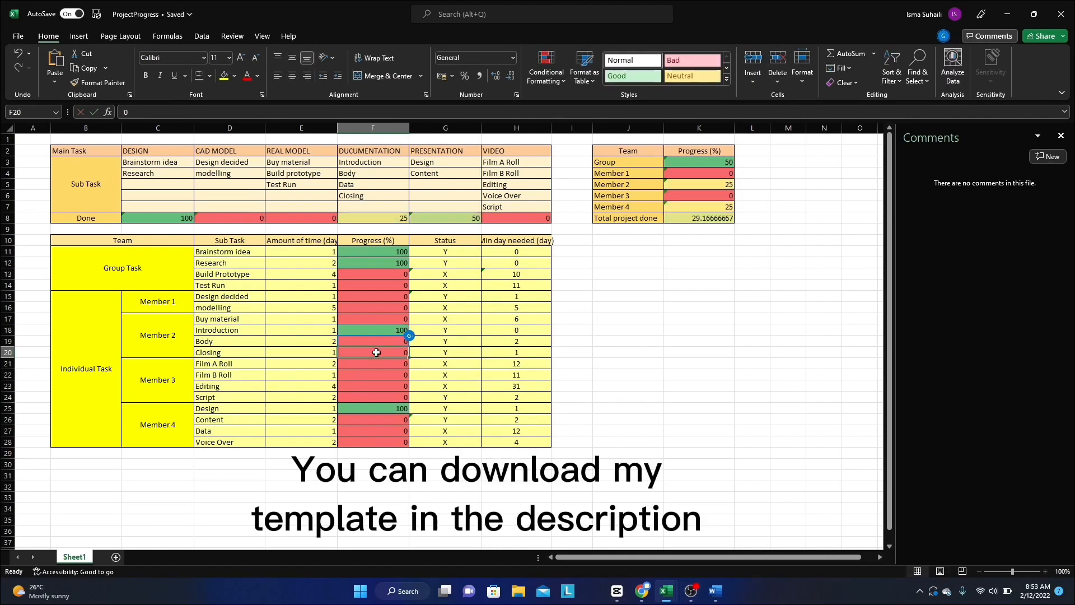
- Set the progress of Member 1's Design decided and modelling tasks to 100
{"action": "left_click", "coordinate": [393, 297]}
{"action": "type", "text": "100"}
{"action": "key", "text": "Return"}
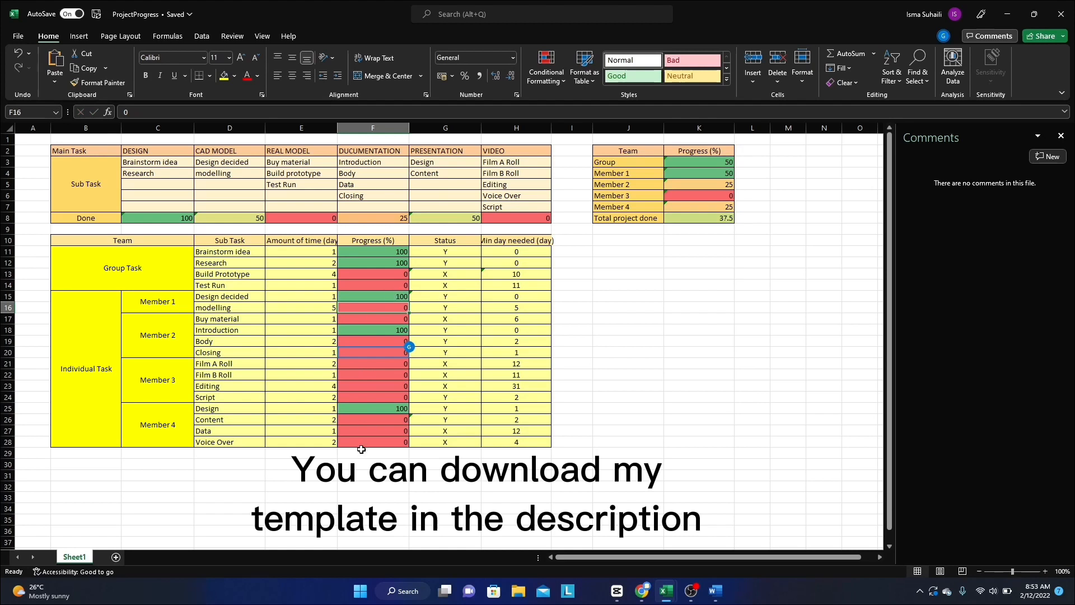
{"action": "type", "text": "100"}
{"action": "key", "text": "Return"}
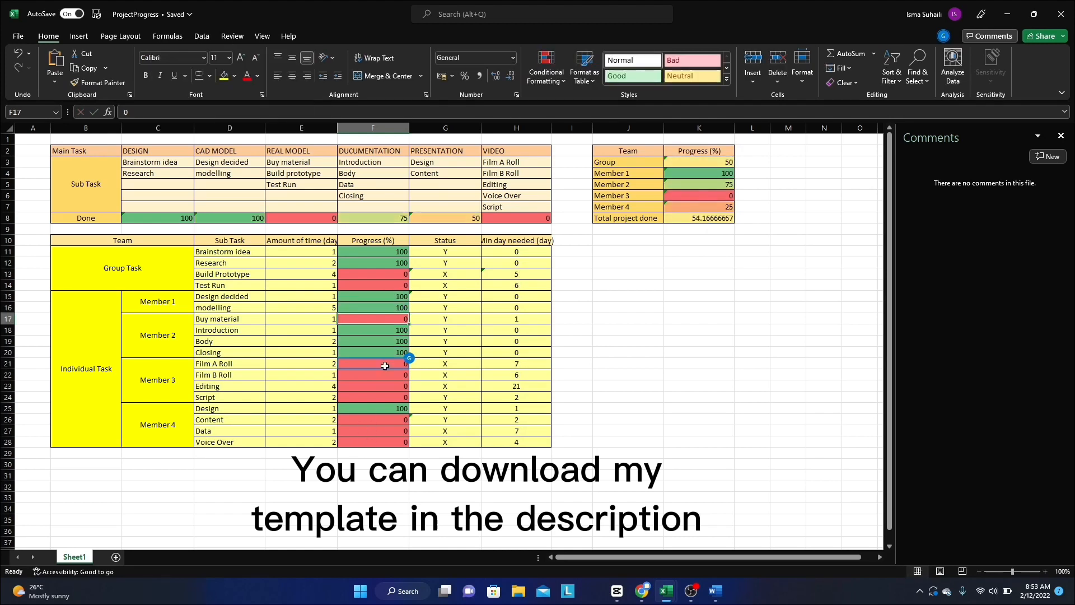
- Set the progress of Member 2's Buy material task and the group's Build Prototype task to 100
{"action": "type", "text": "100"}
{"action": "key", "text": "Return"}
{"action": "left_click", "coordinate": [391, 274]}
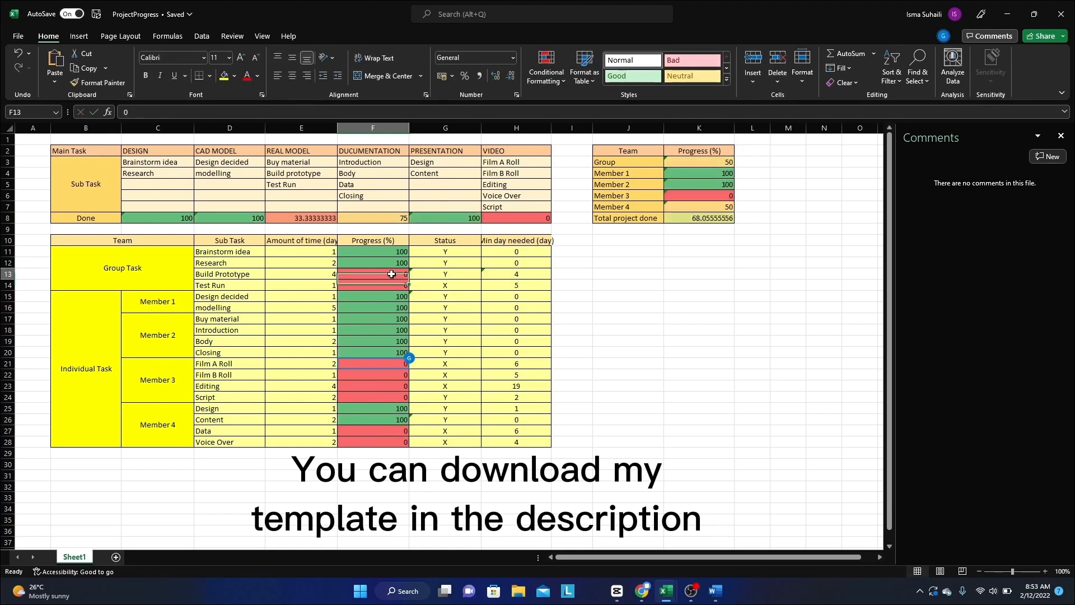
{"action": "type", "text": "100"}
{"action": "key", "text": "Return"}
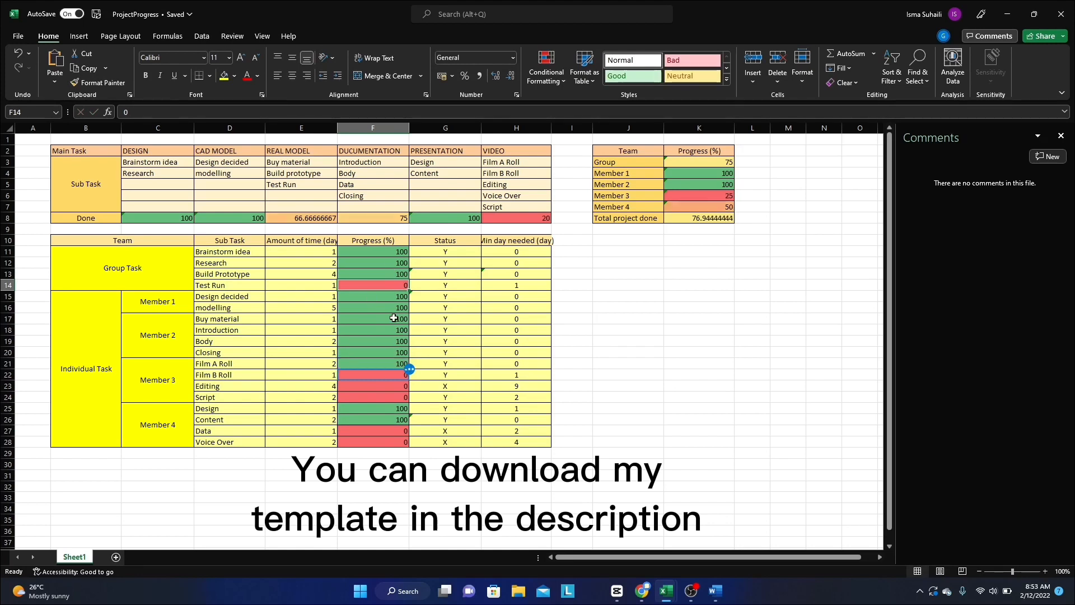
- Set the progress of Member 3's Script task and the group's Test Run task to 100
{"action": "left_click", "coordinate": [384, 401]}
{"action": "key", "text": "BackSpace"}
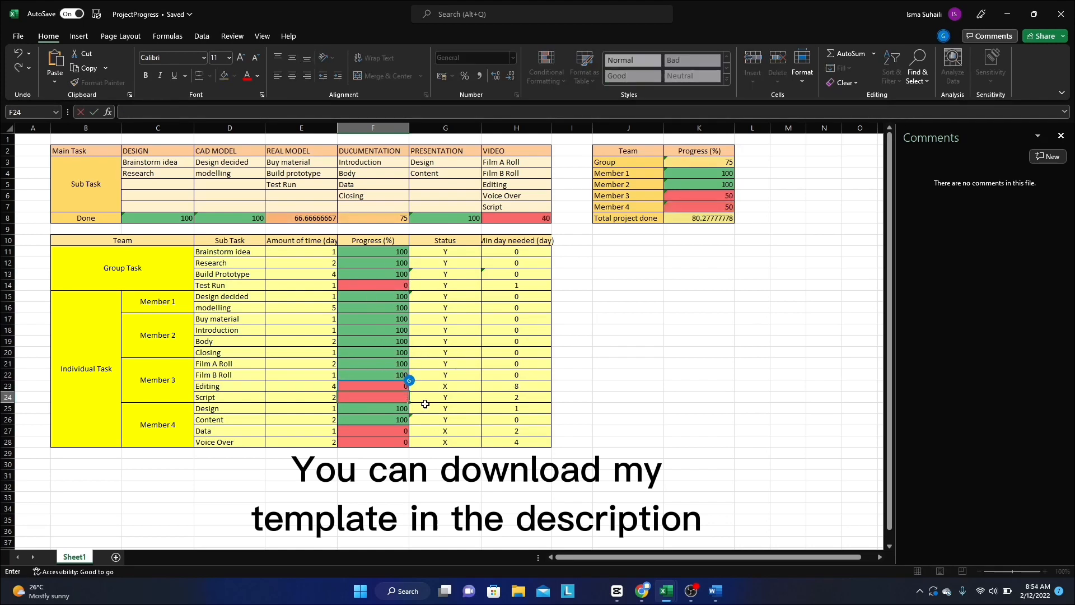
{"action": "type", "text": "100"}
{"action": "key", "text": "Return"}
{"action": "left_click", "coordinate": [386, 285]}
{"action": "type", "text": "100"}
{"action": "key", "text": "Return"}
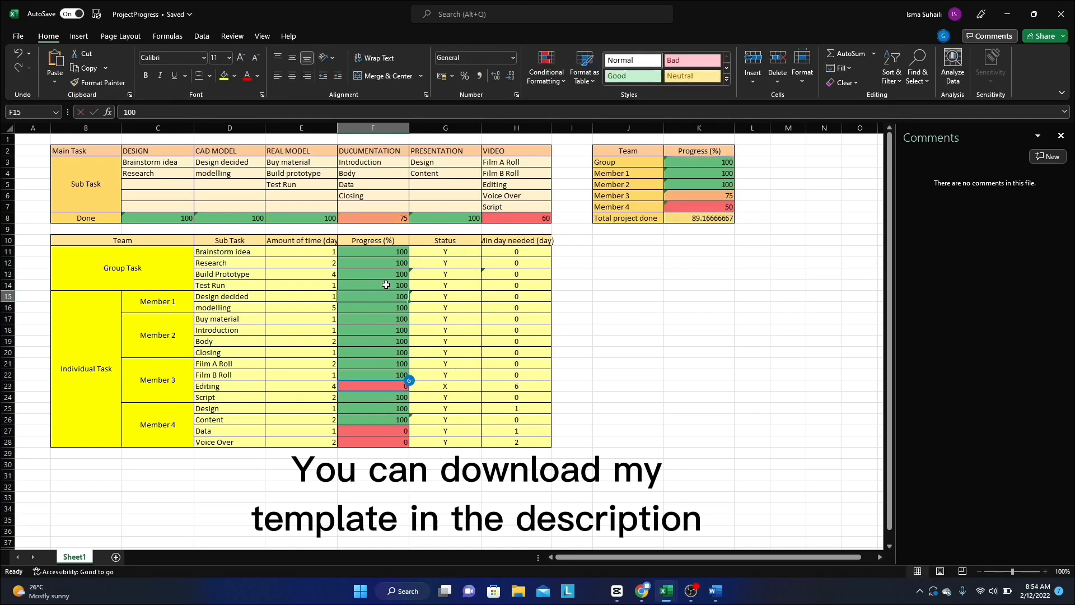